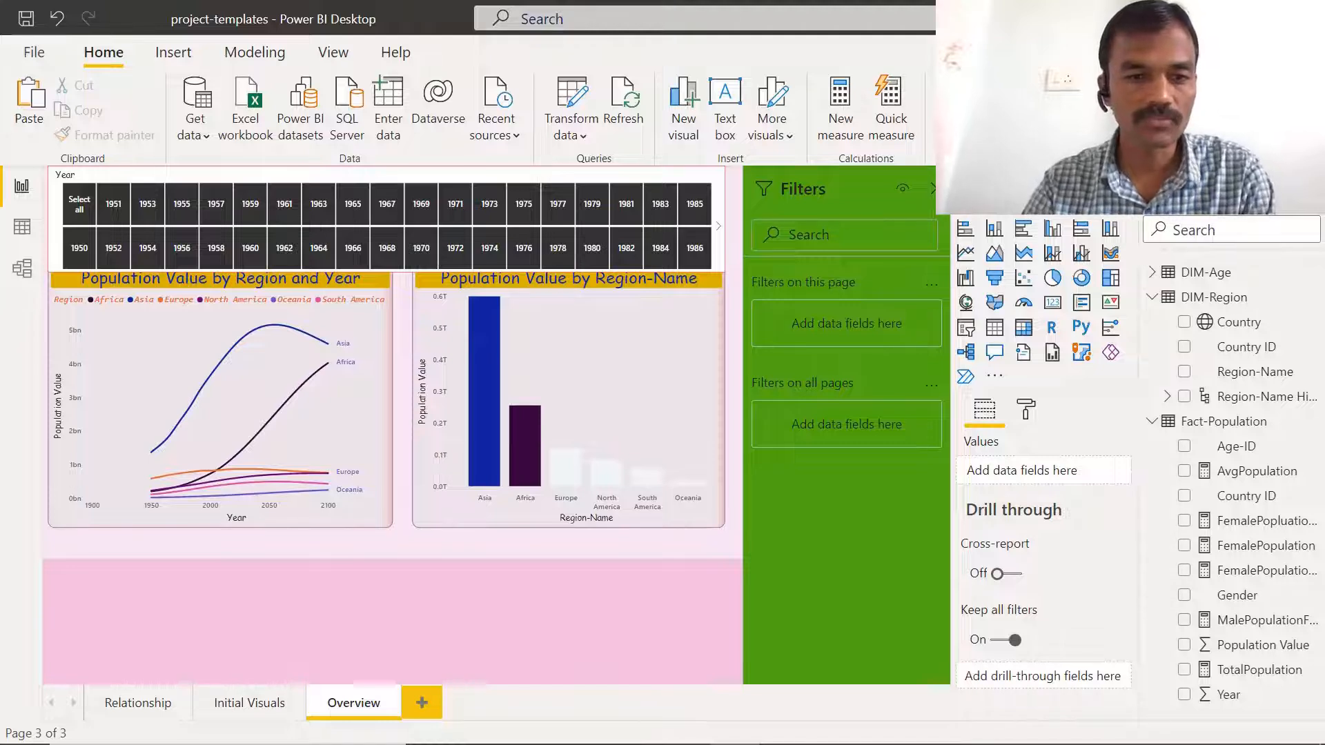
Copy the Year slicer visual from the Overview page.
mouse_move(476, 411)
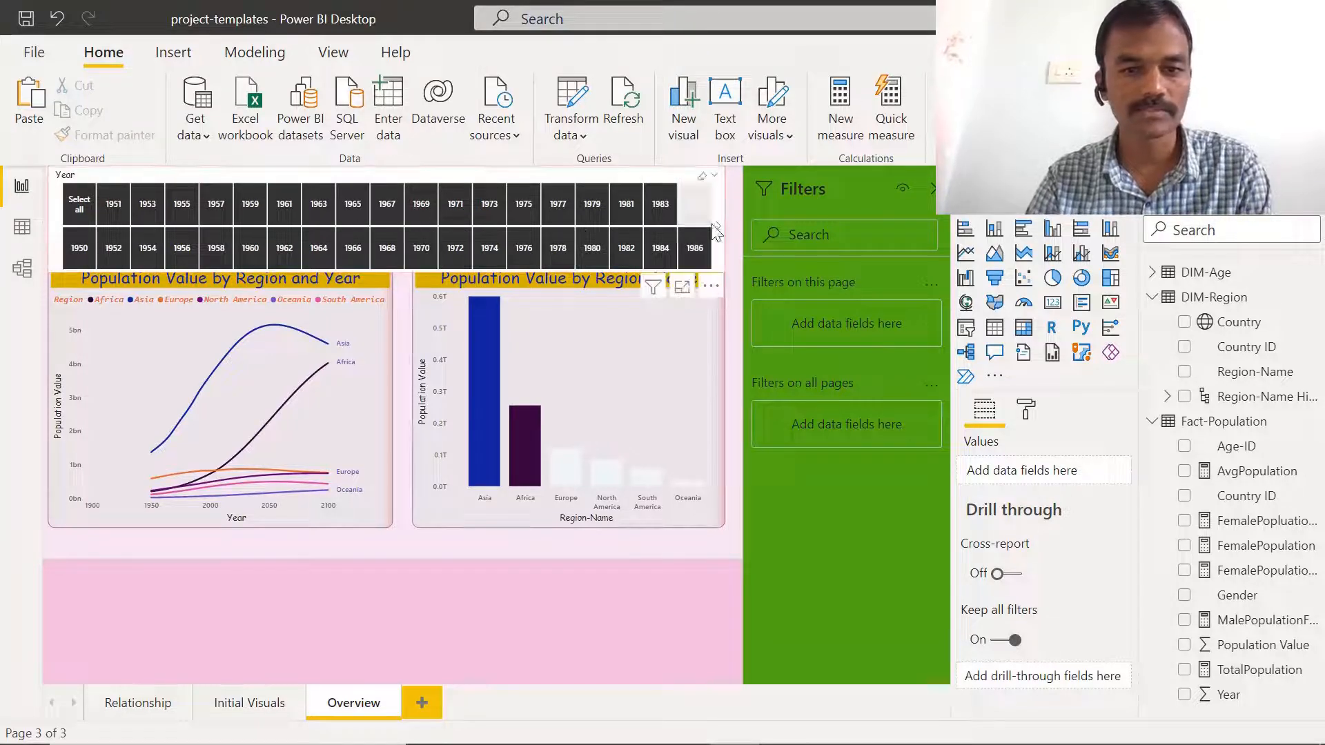
right_click(716, 262)
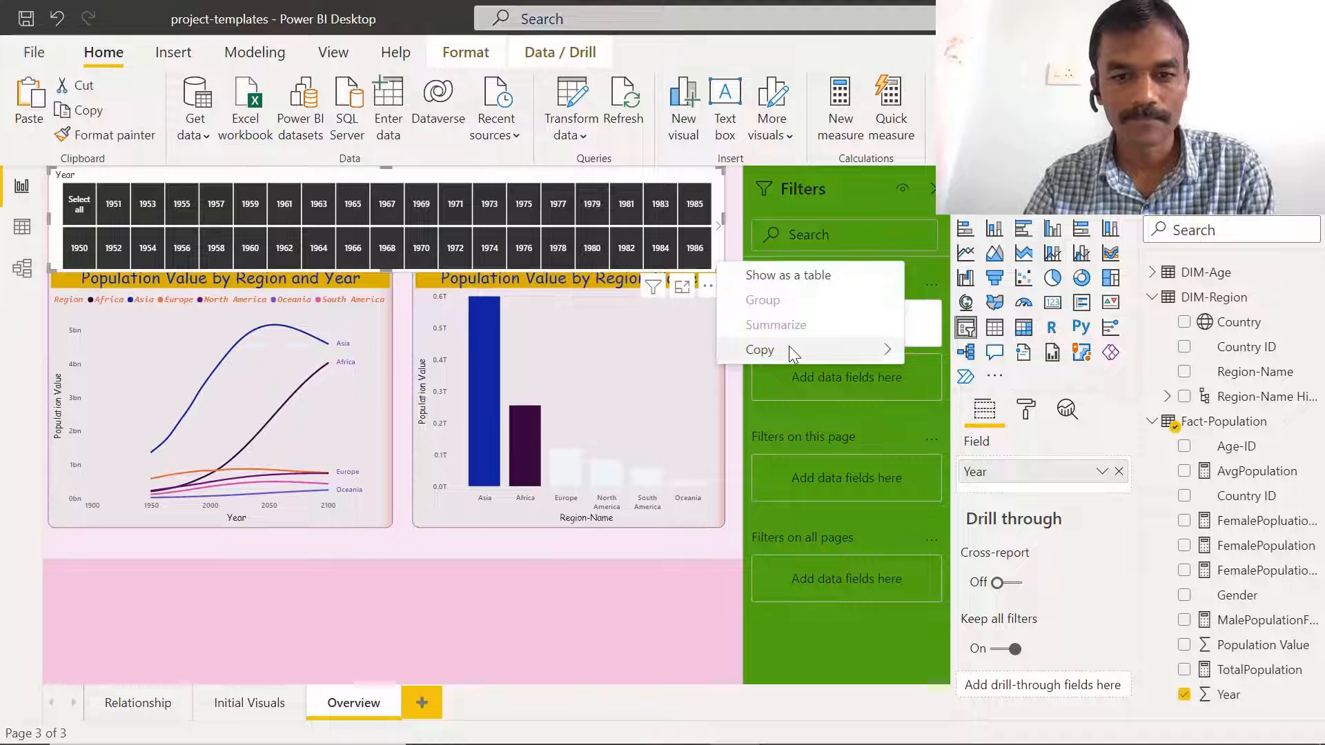
mouse_move(789, 346)
click(950, 359)
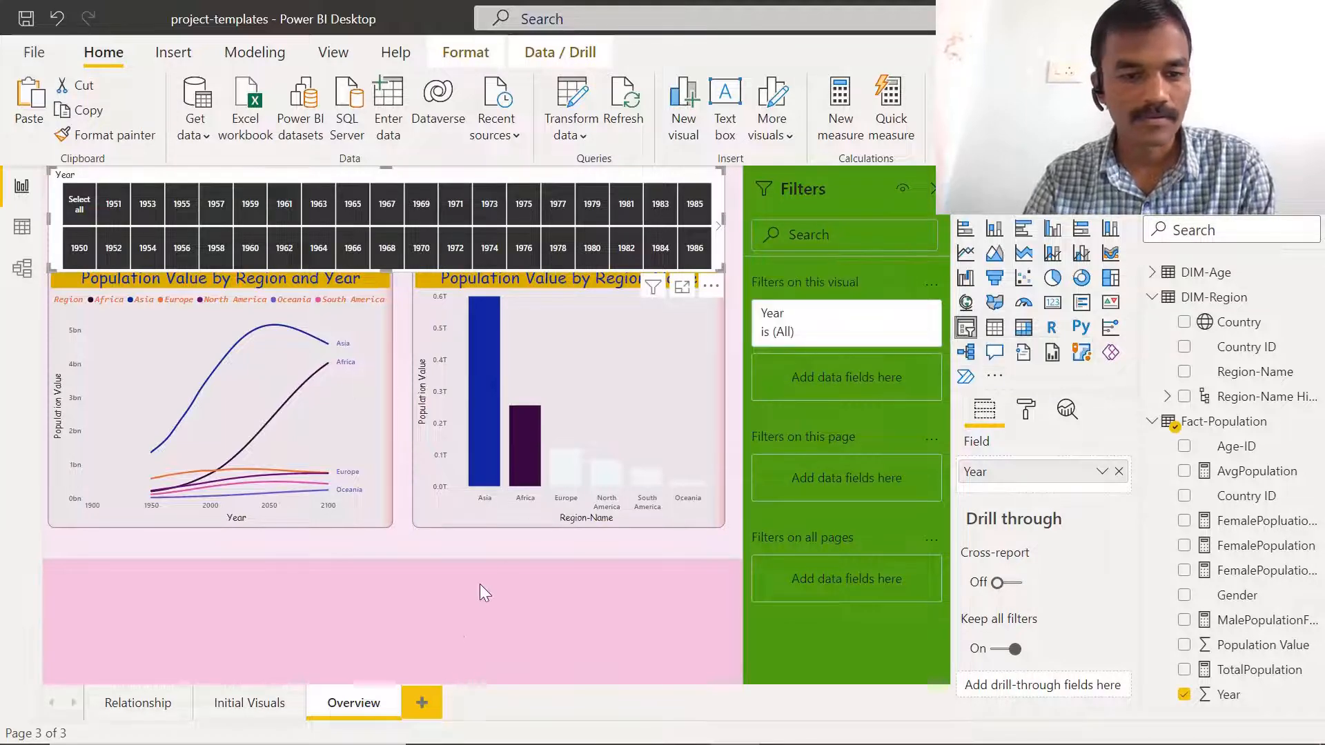
Add a new report page, paste the Year slicer there without syncing it, and shift it slightly inward from the page corner.
click(421, 703)
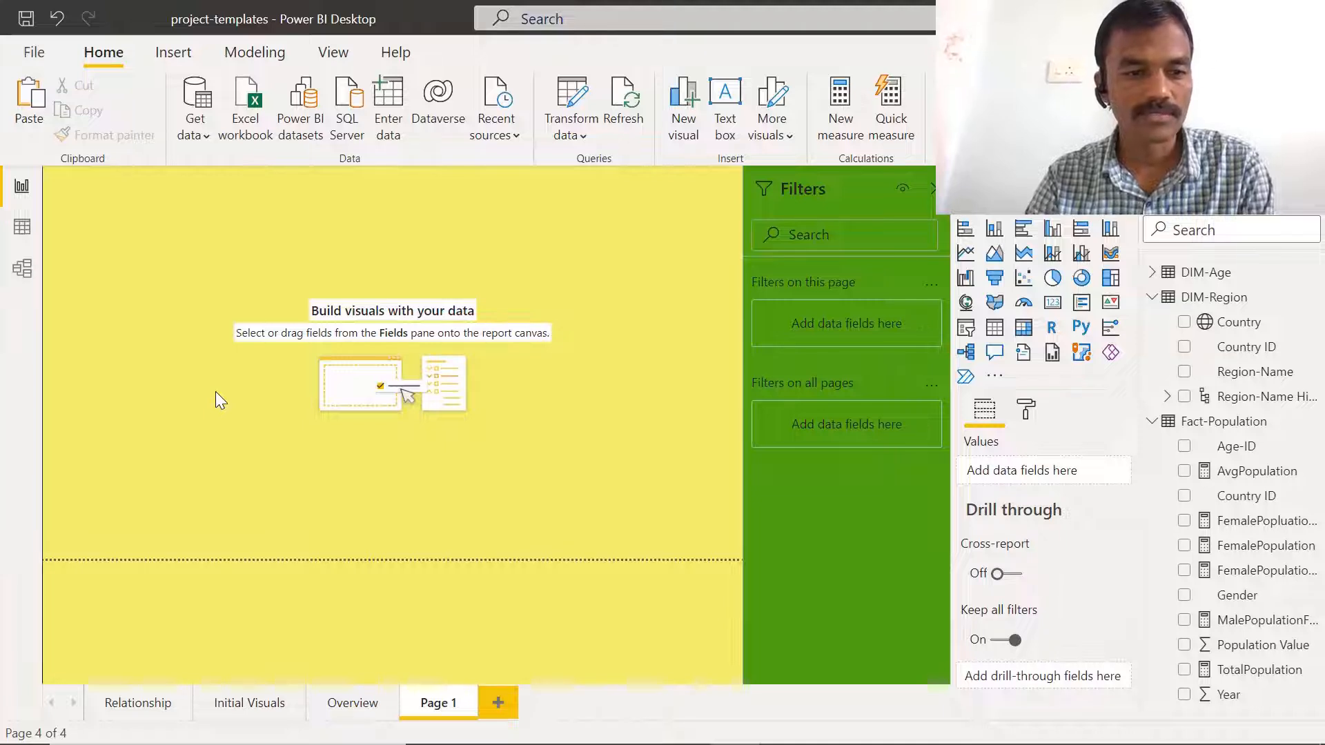
key(ctrl+v)
drag(592, 287, 452, 345)
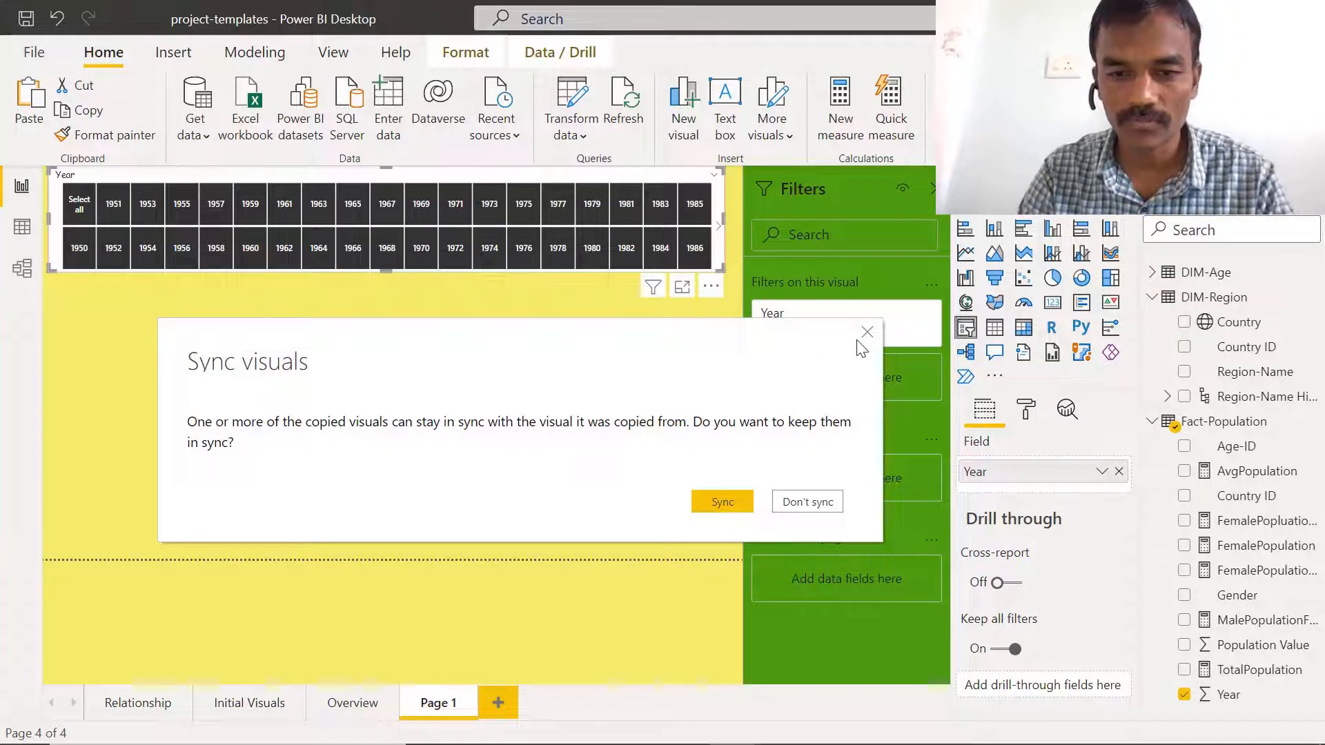
click(808, 502)
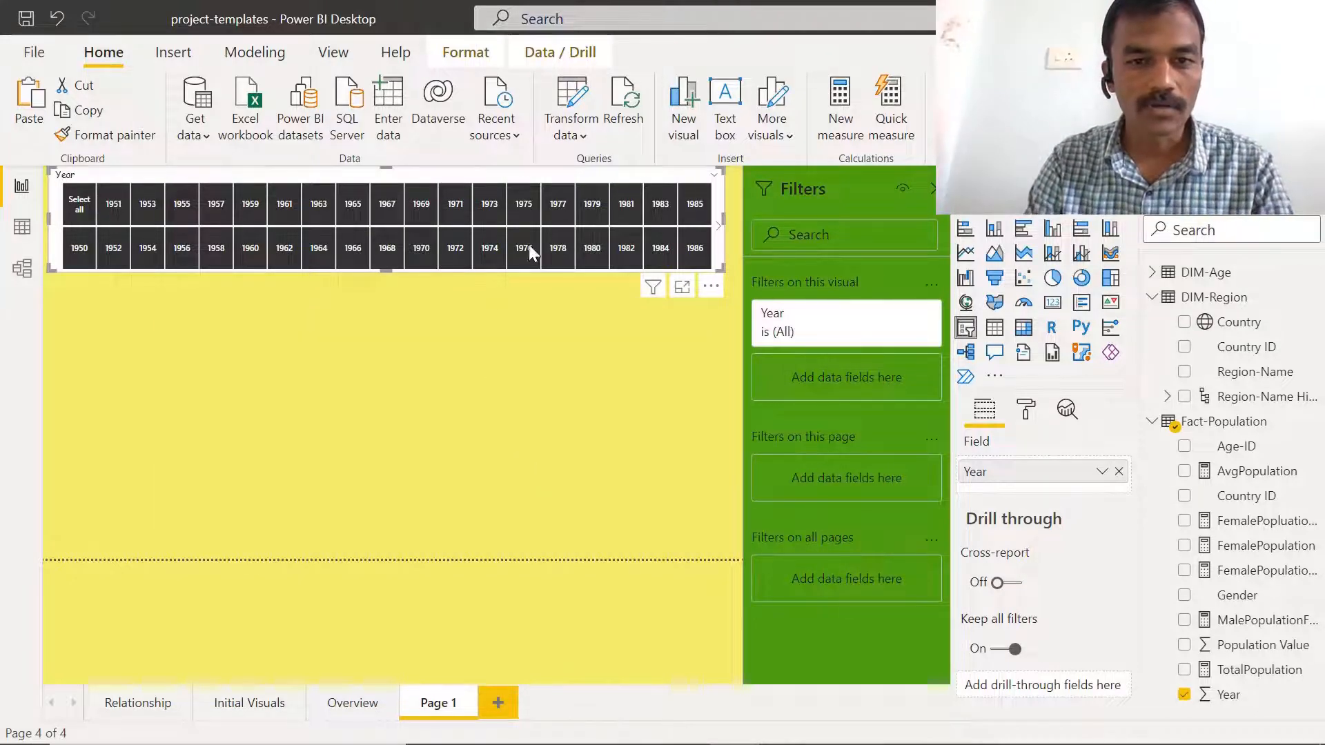
drag(610, 178, 610, 183)
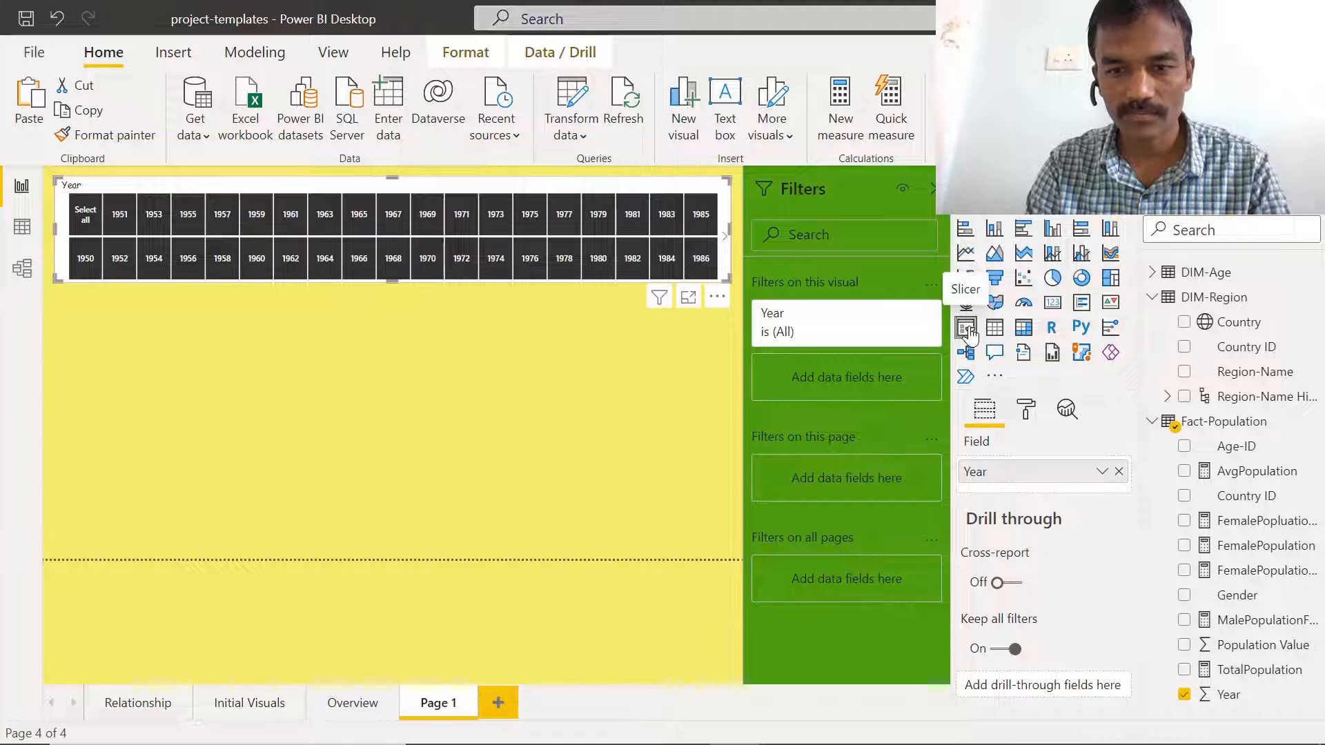
Add a narrow slicer below the Year slicer and populate it with the Region-Name field.
drag(969, 334, 432, 422)
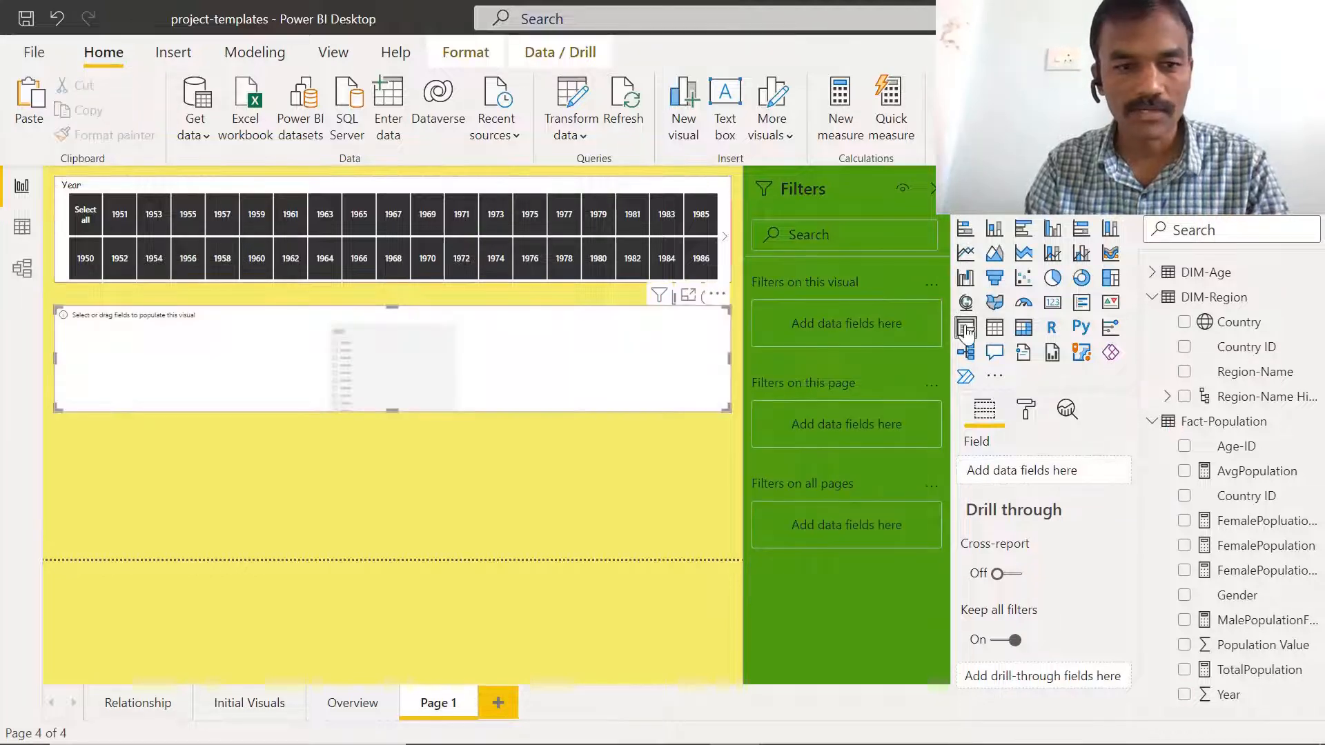
click(732, 357)
click(728, 360)
drag(727, 362, 165, 390)
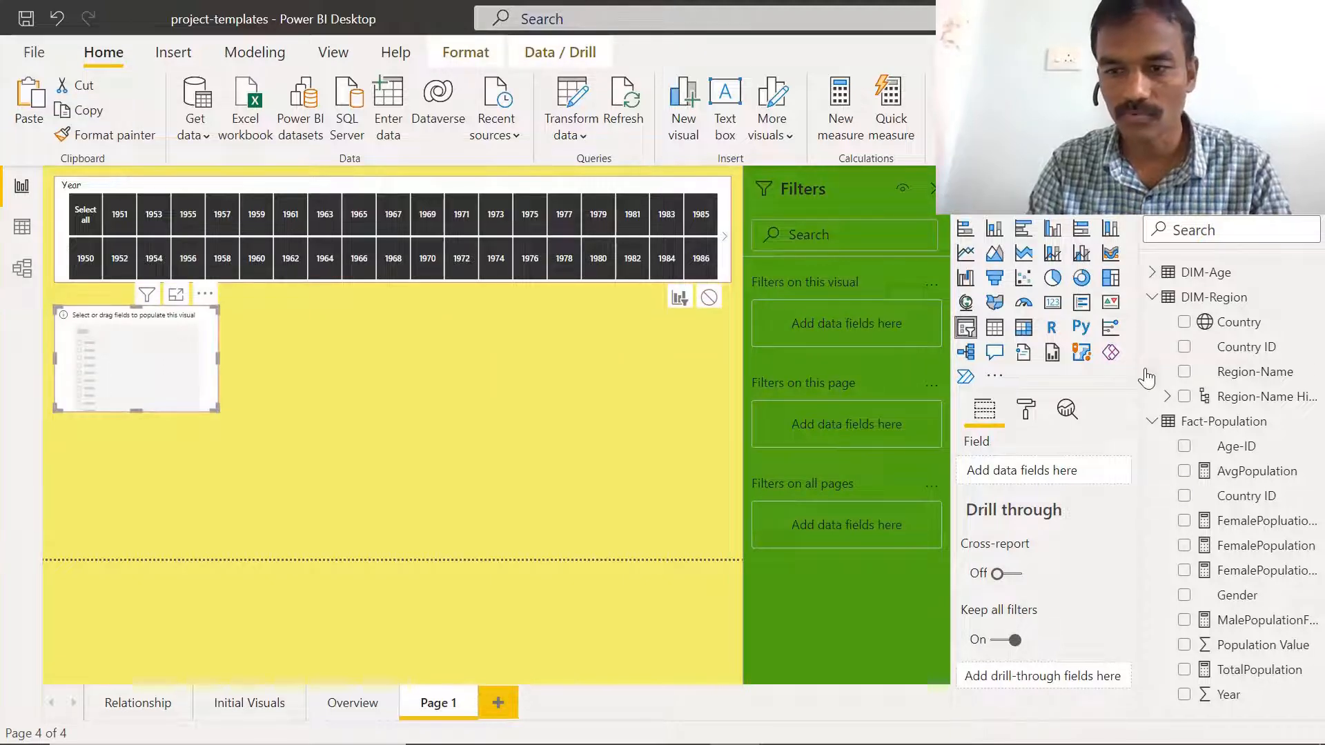
drag(1242, 373, 1021, 466)
Try the Africa option in the Region-Name slicer, then clear the selections in both slicers.
click(69, 329)
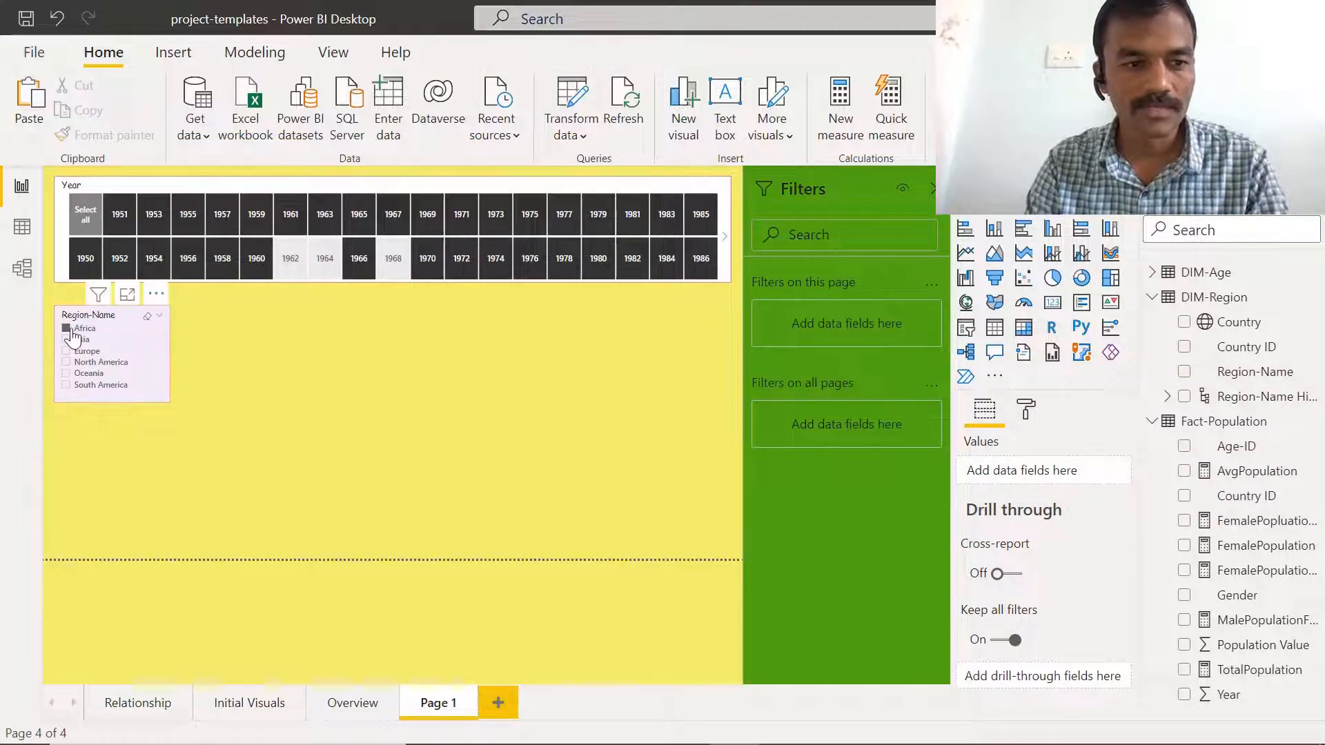
click(70, 330)
click(86, 215)
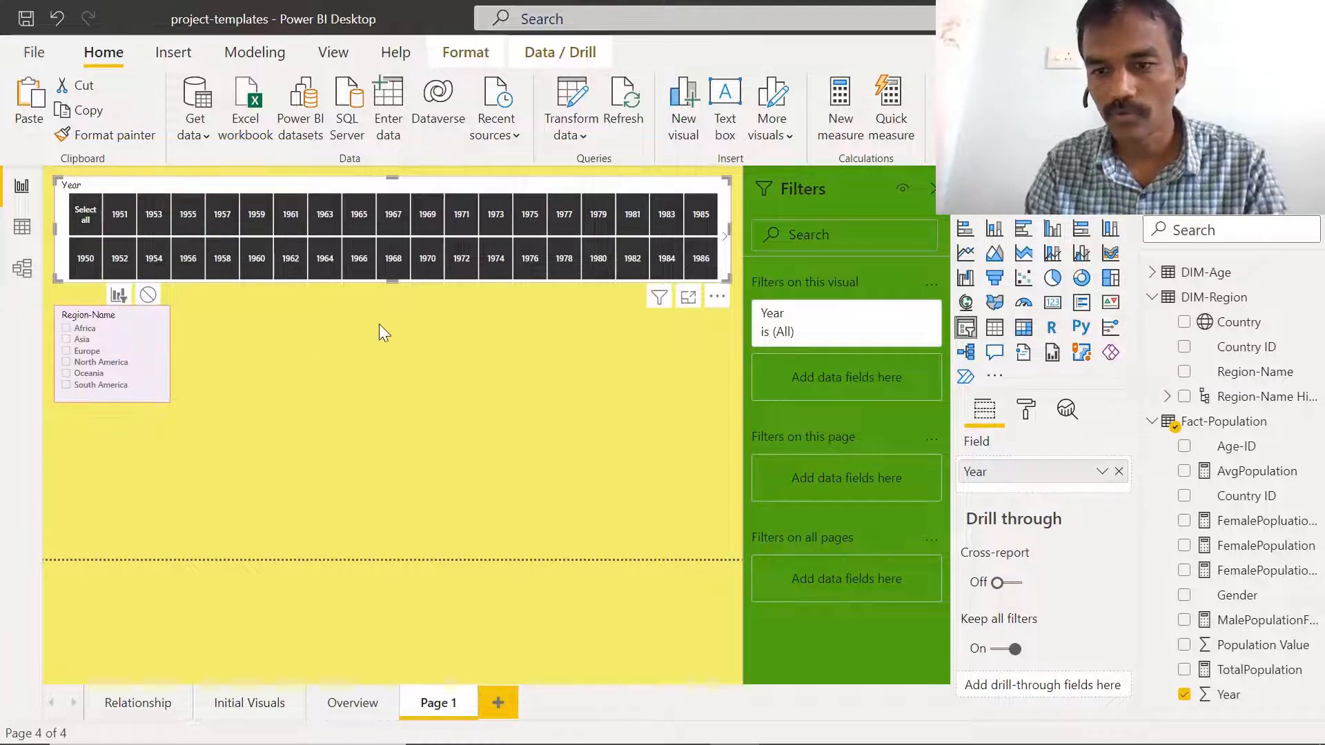
Add a treemap visual, place it beside the Region-Name slicer, and resize it to be larger.
click(1110, 277)
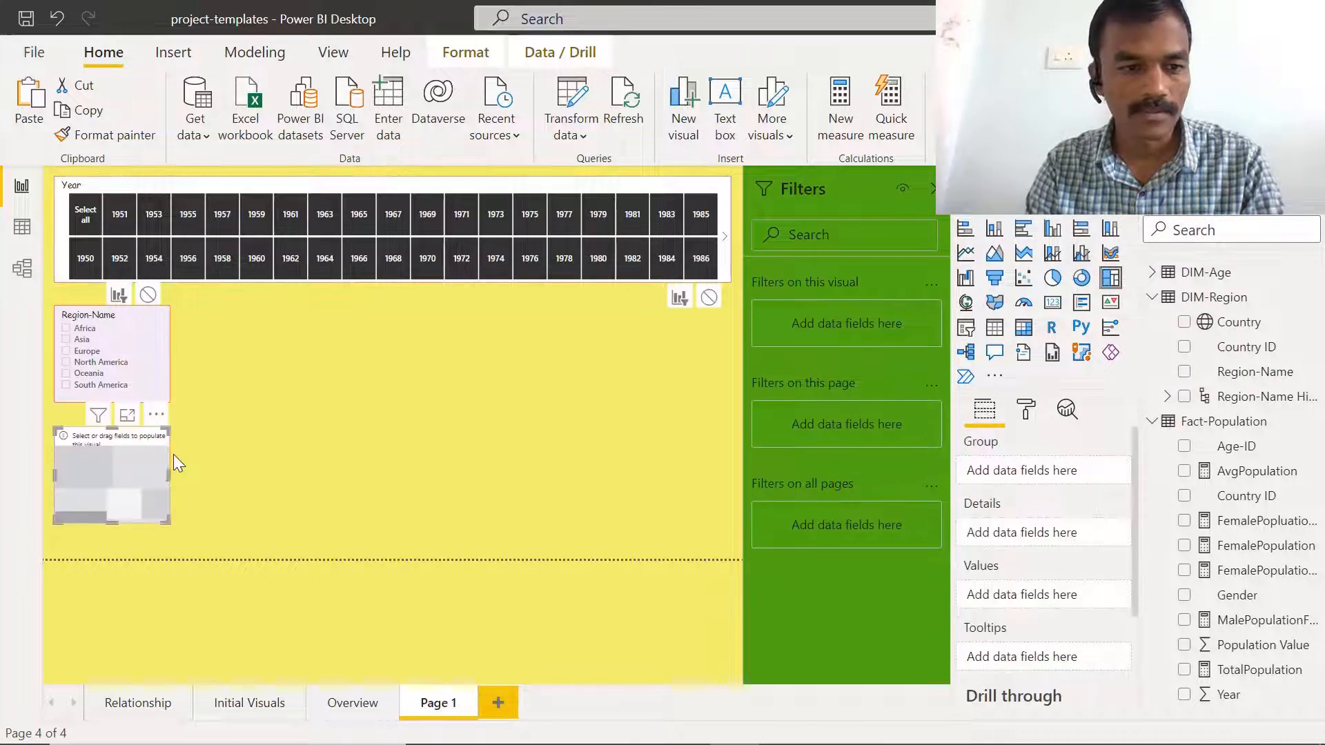
drag(118, 469, 508, 354)
drag(391, 402, 391, 498)
drag(355, 422, 281, 423)
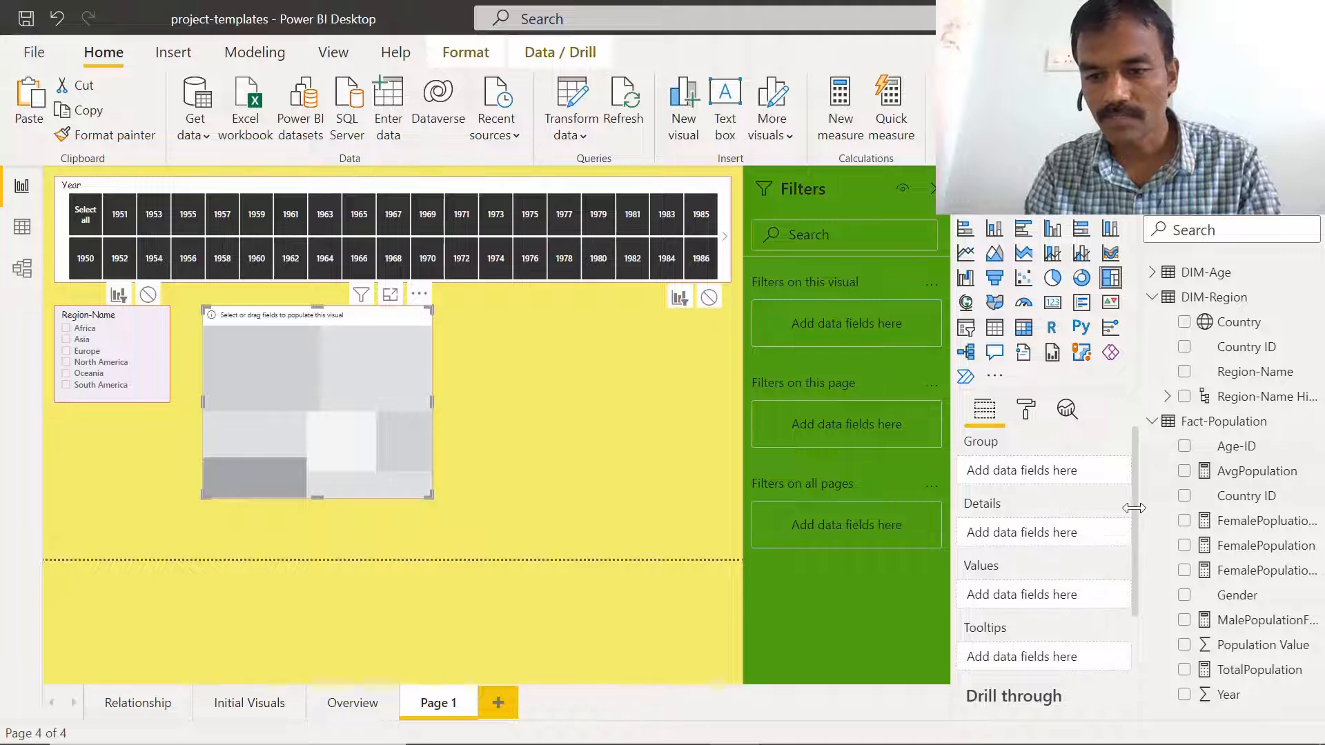
Populate the treemap with Population Value as values and Country as details.
scroll(1134, 540, down, 5)
click(1184, 644)
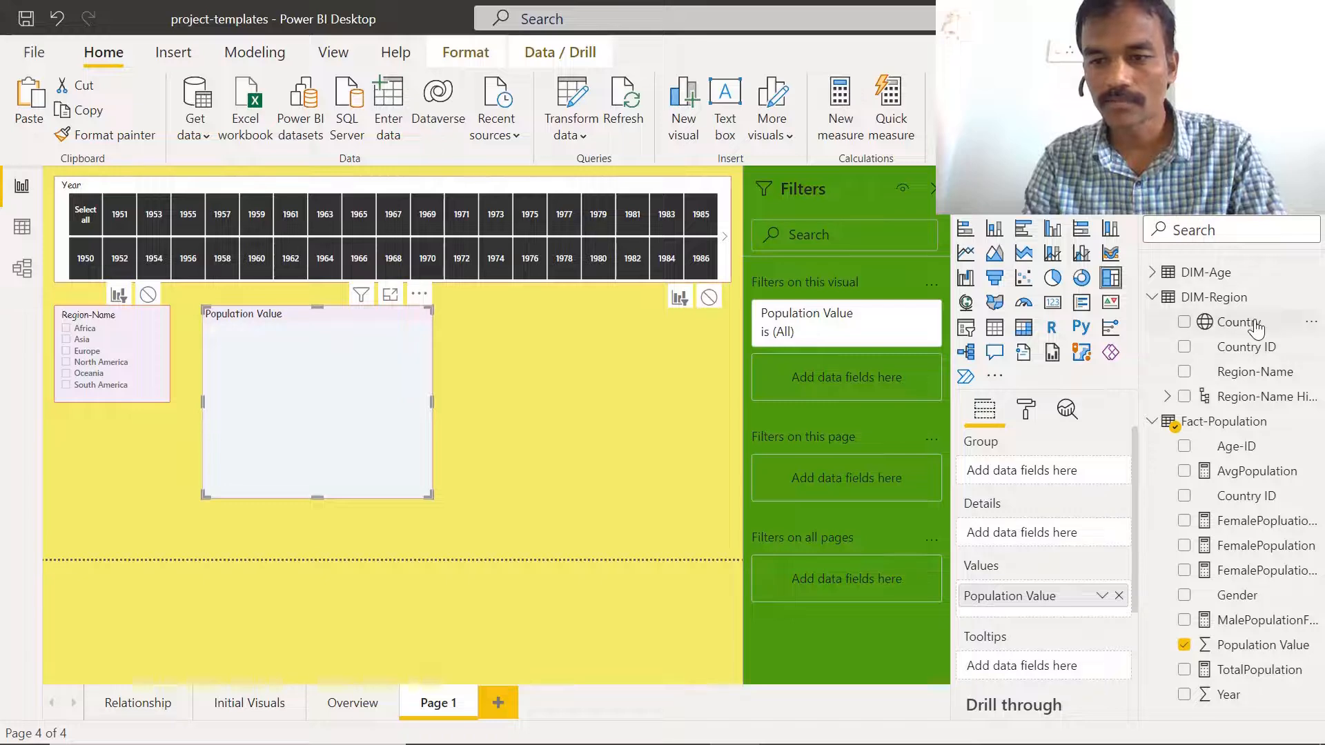
drag(1256, 328, 1033, 532)
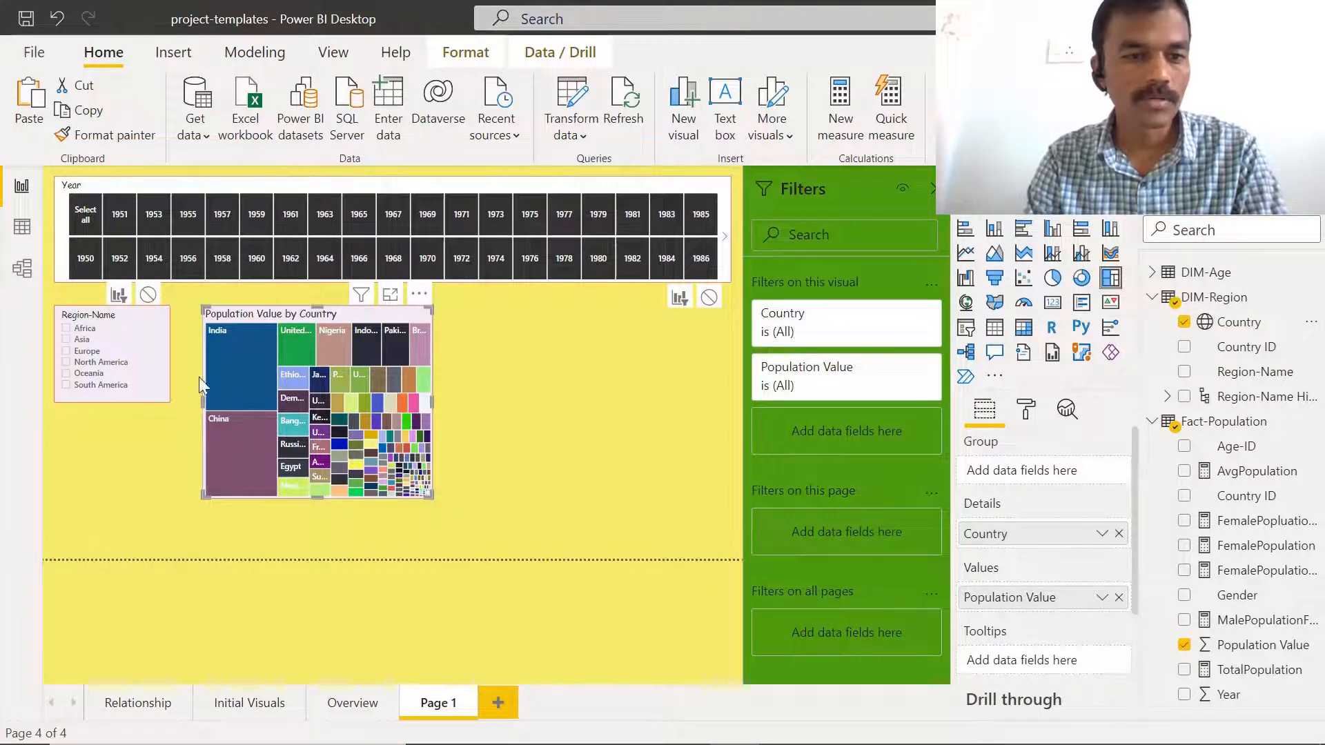
Select 1972 in the Year slicer and North America in the Region-Name slicer.
click(459, 252)
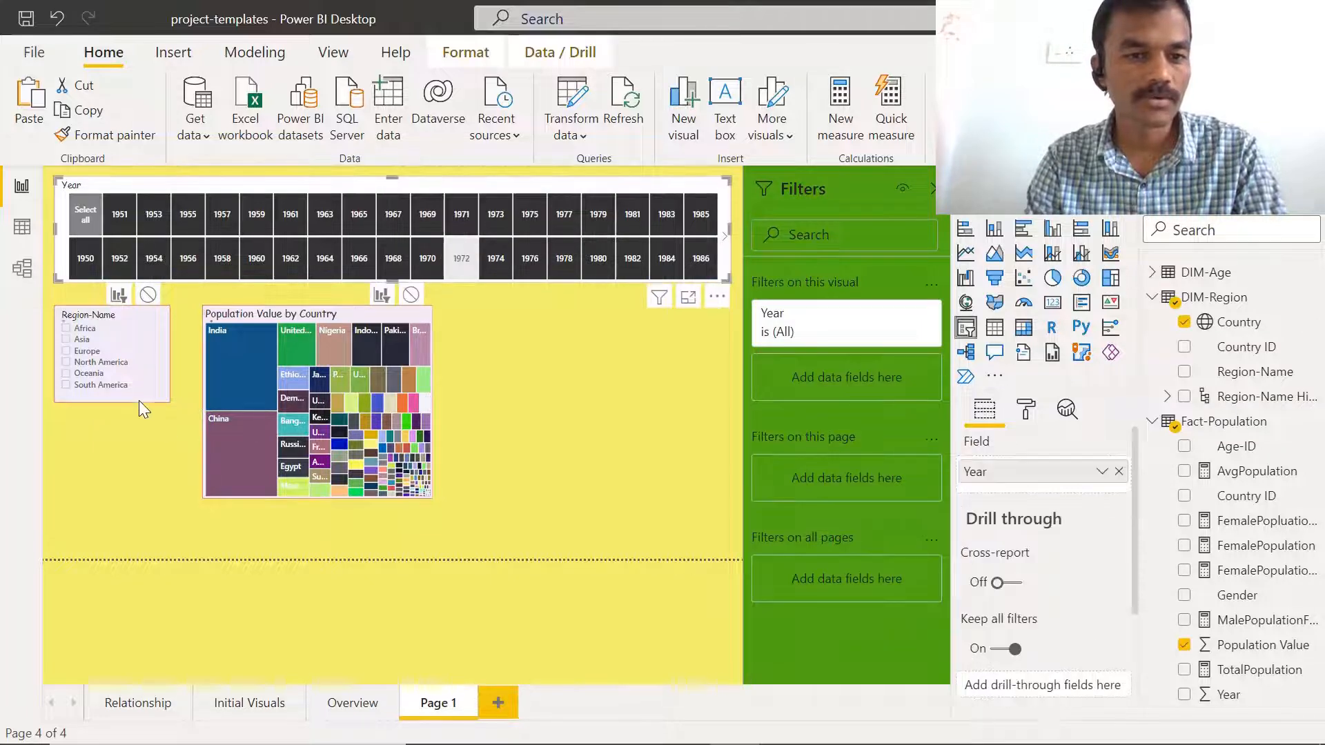
click(69, 361)
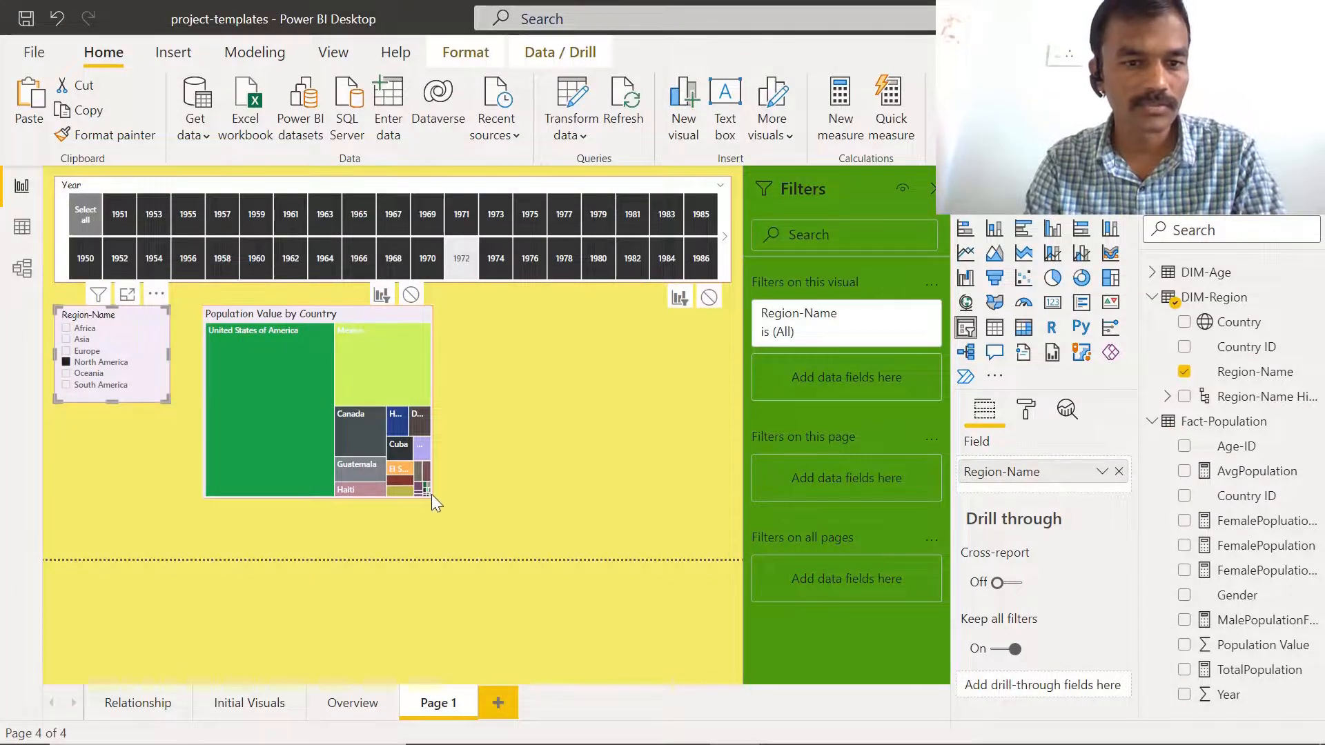
Enlarge the Population Value by Country treemap, highlight United States of America in it, and inspect that country's value.
click(319, 471)
drag(431, 432, 481, 432)
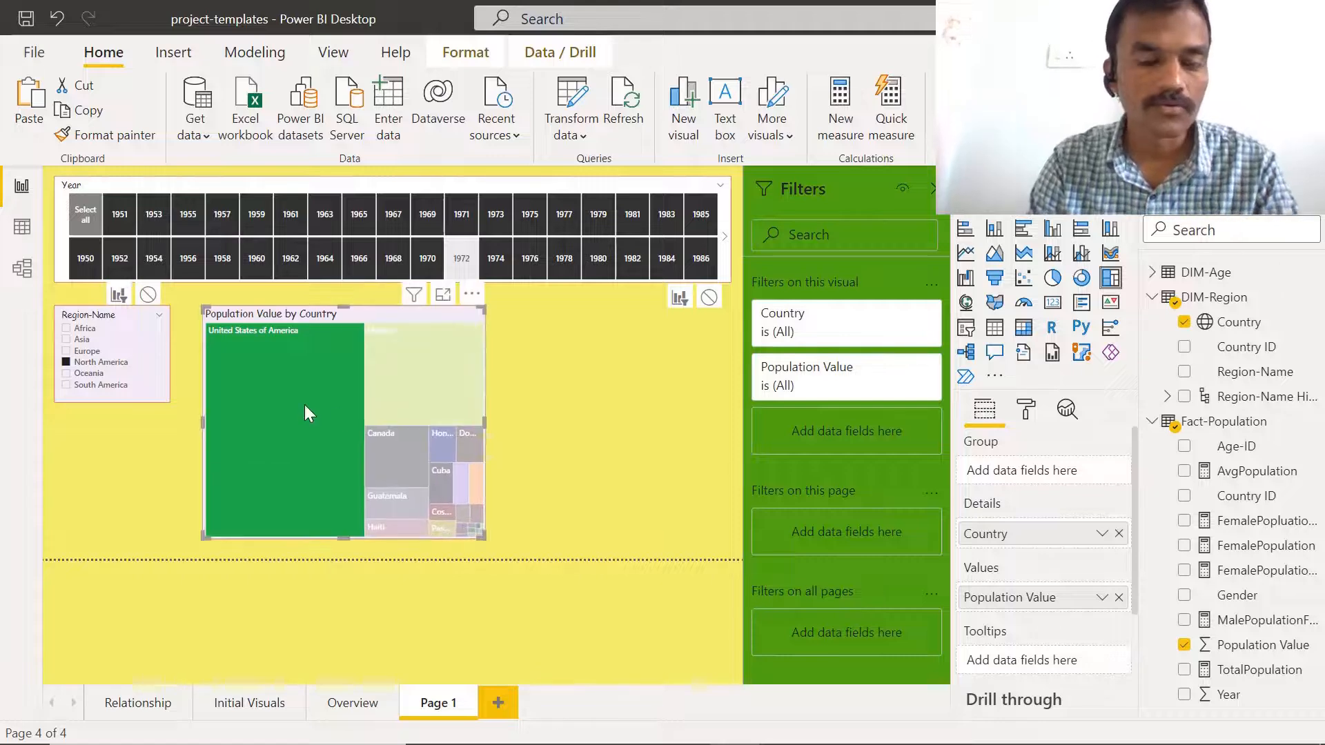
mouse_move(305, 404)
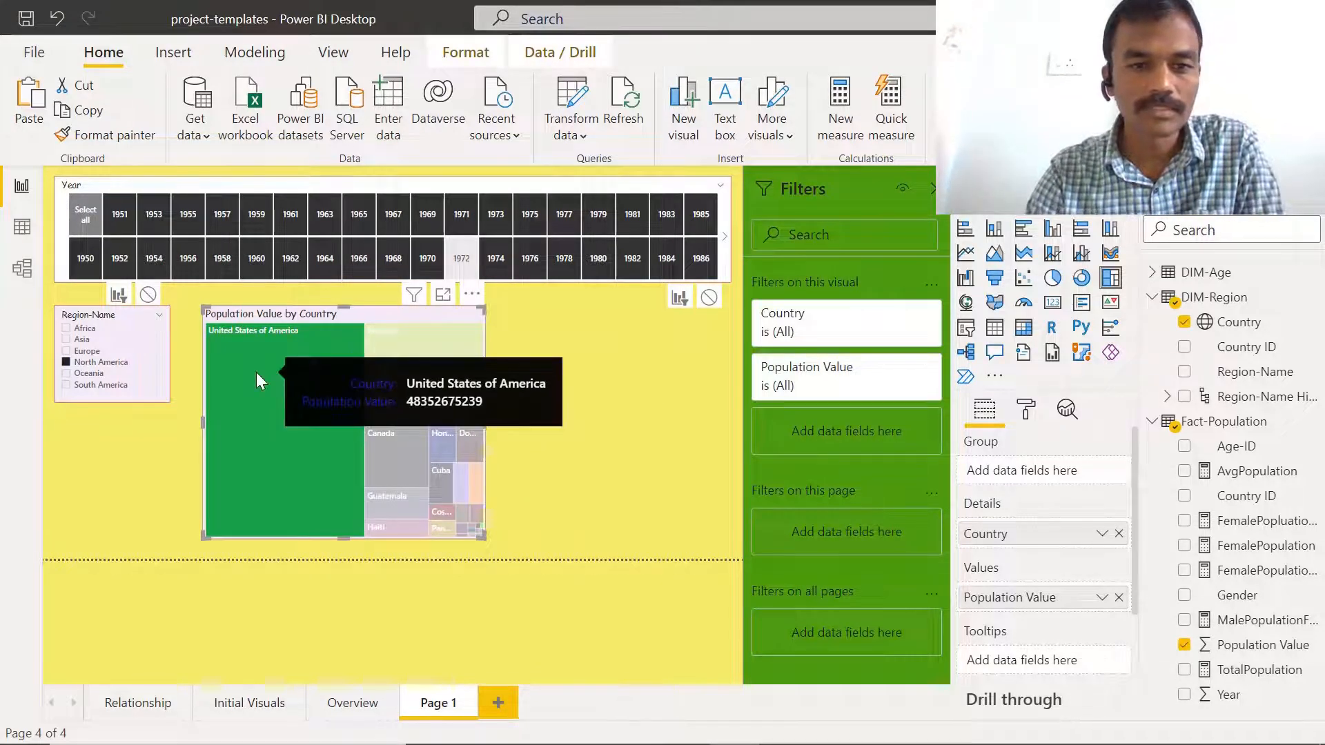
Add 1971 and 1973 to the Year selection and select Asia together with Europe in the Region-Name slicer.
click(458, 211)
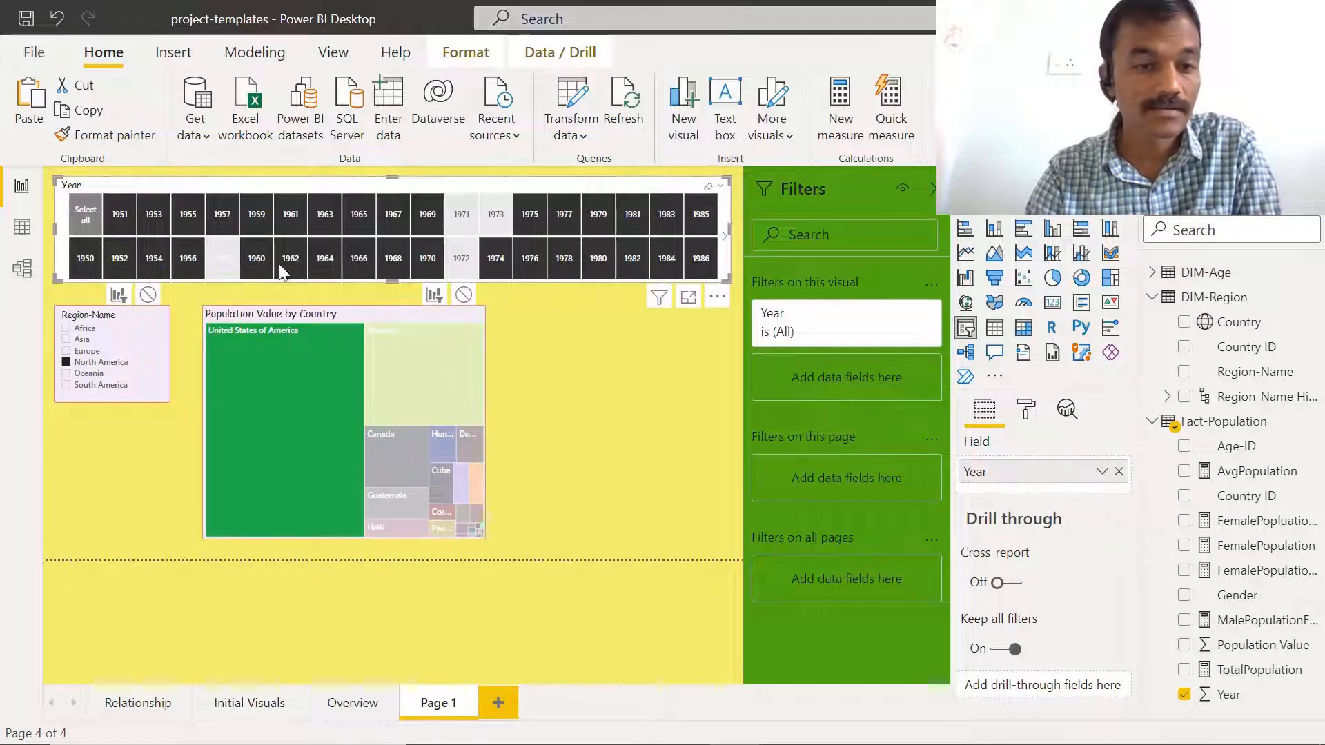
click(67, 340)
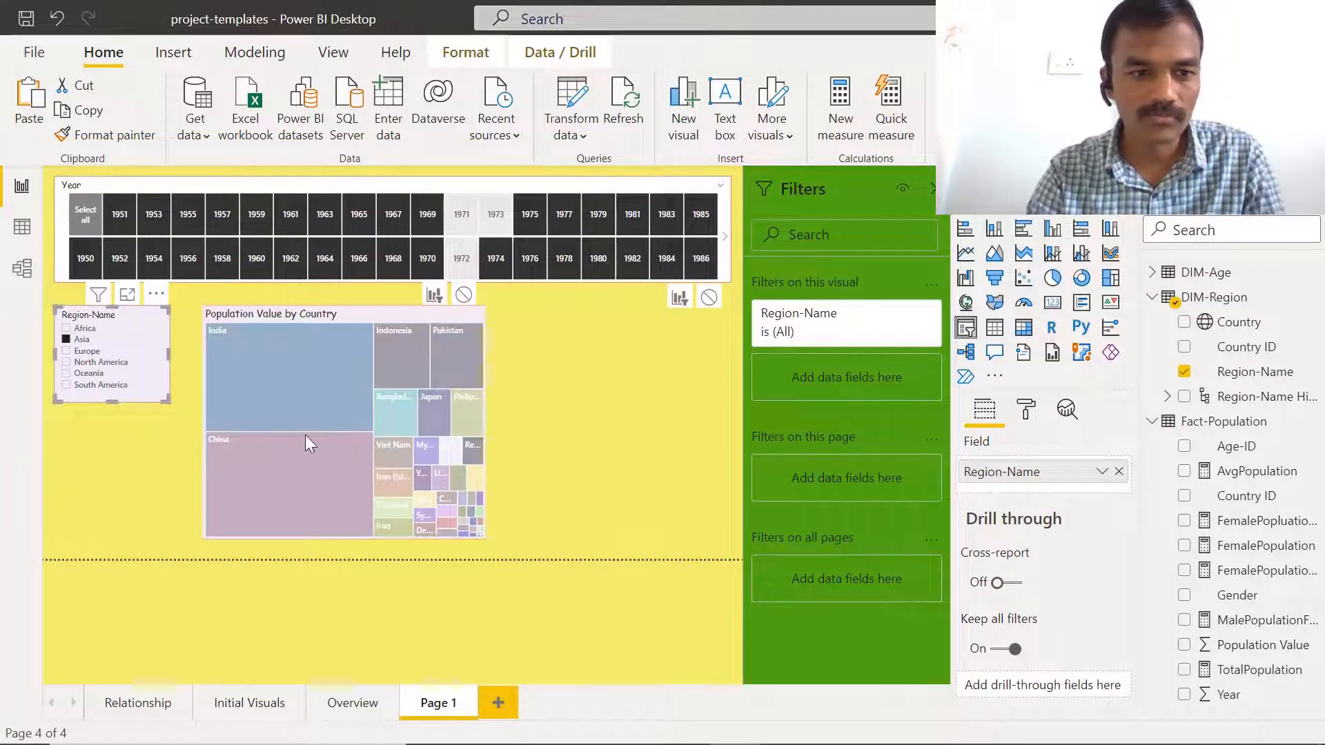
ctrl+click(67, 352)
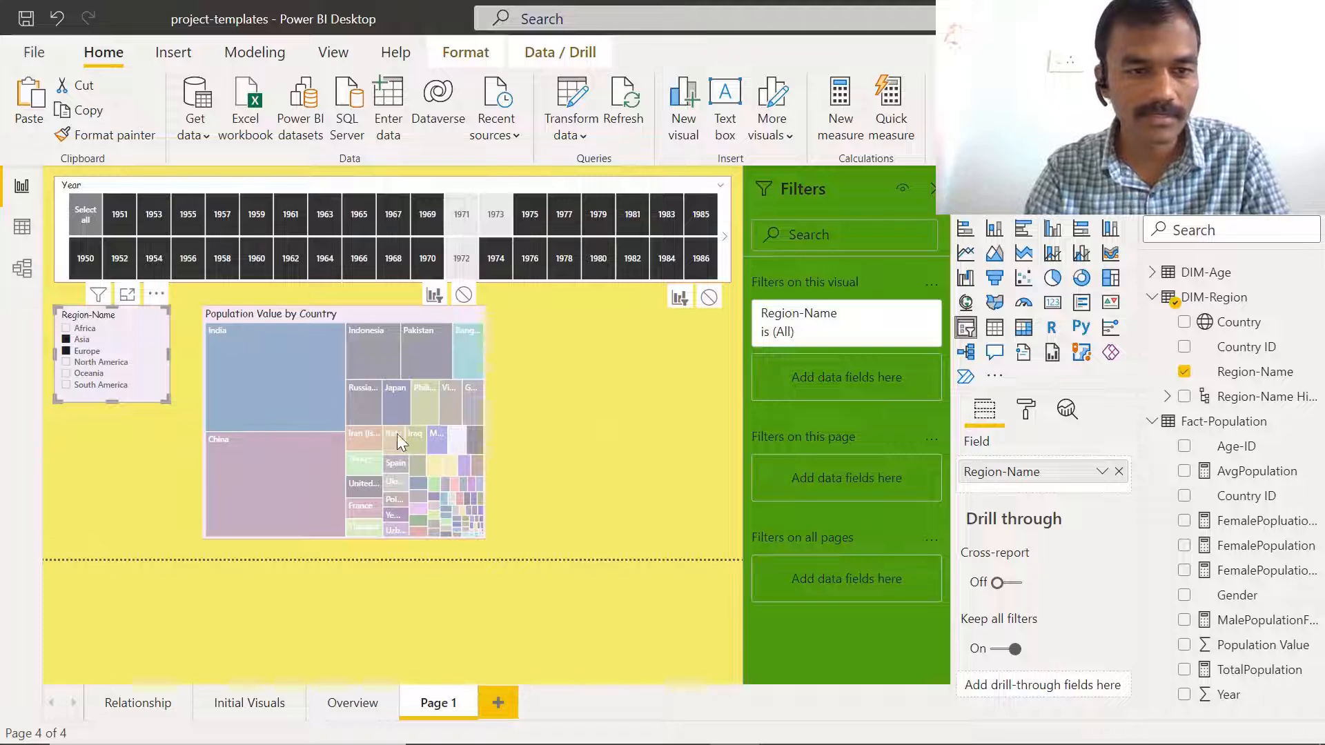
Select only North America in the Region-Name slicer and highlight United States of America in the treemap.
click(81, 361)
click(108, 454)
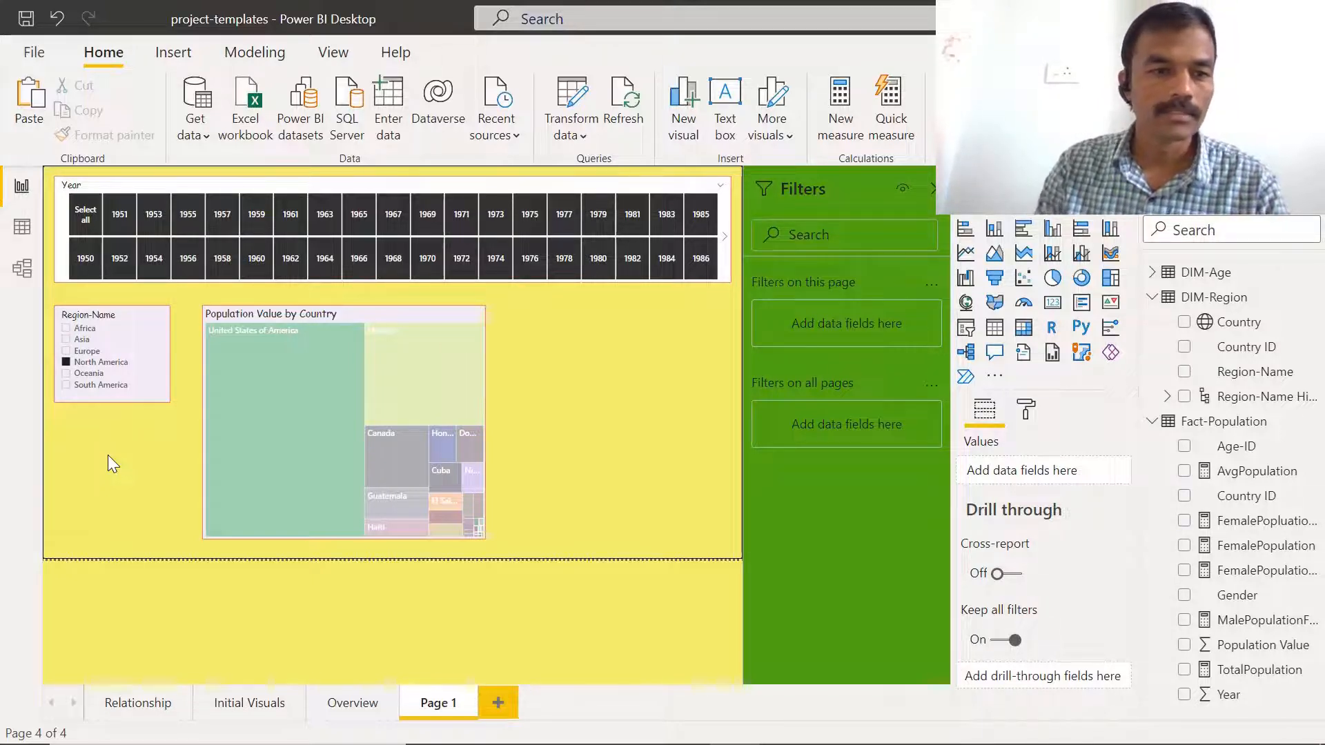
mouse_move(319, 414)
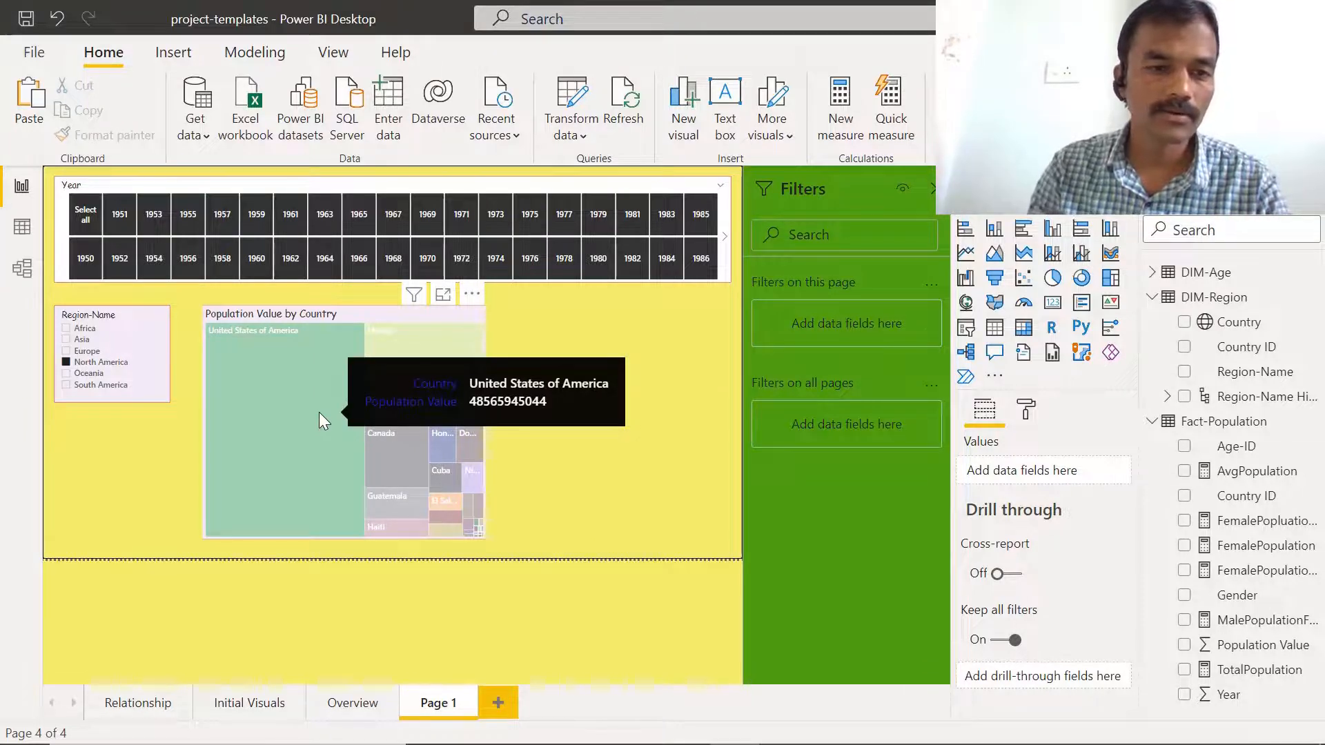
click(319, 412)
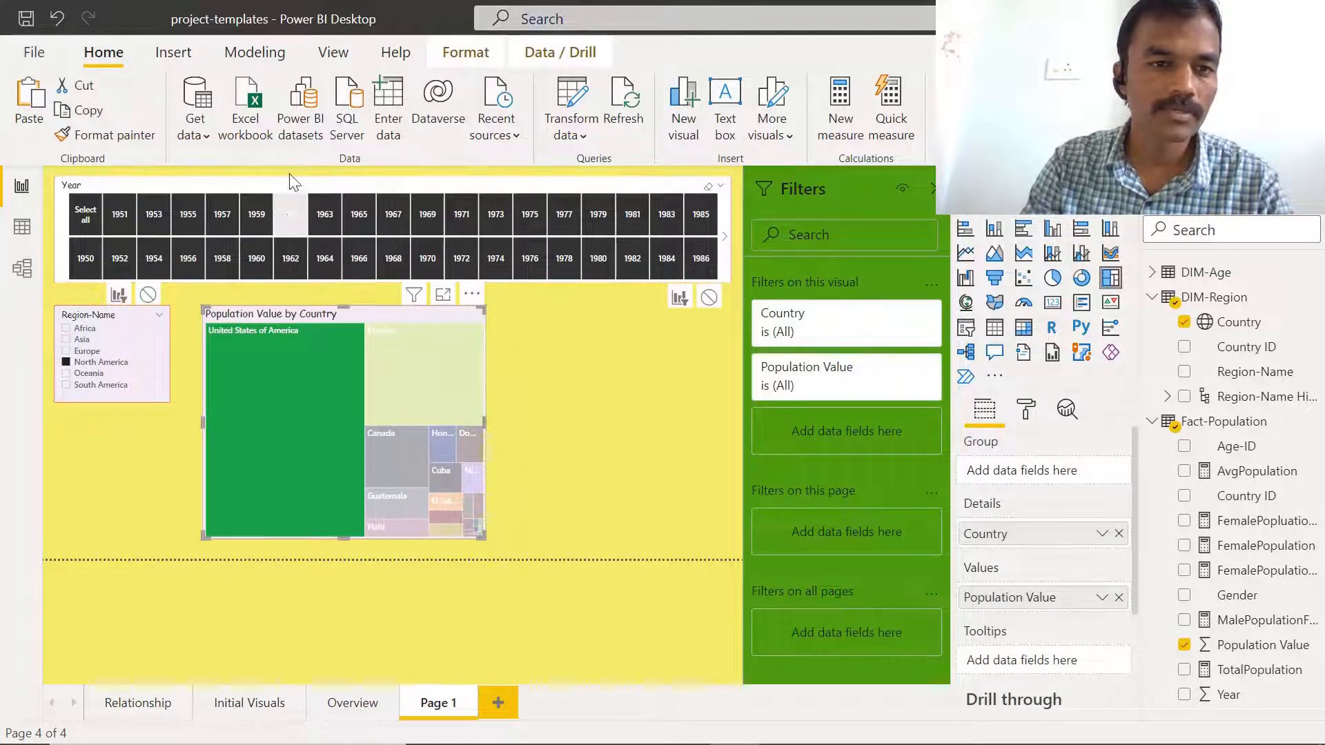
With Edit interactions on, select Europe in the Region-Name slicer and set its interaction with the treemap to None.
click(462, 52)
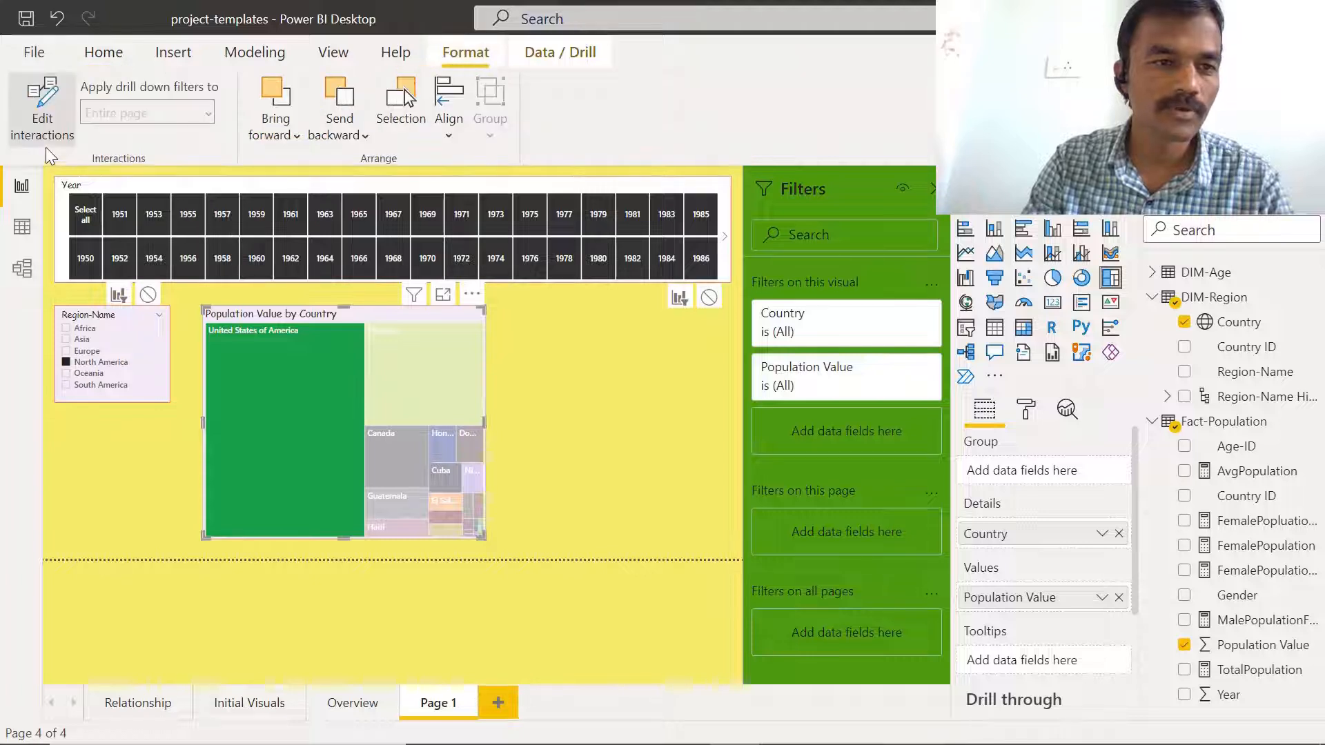
click(29, 120)
click(29, 124)
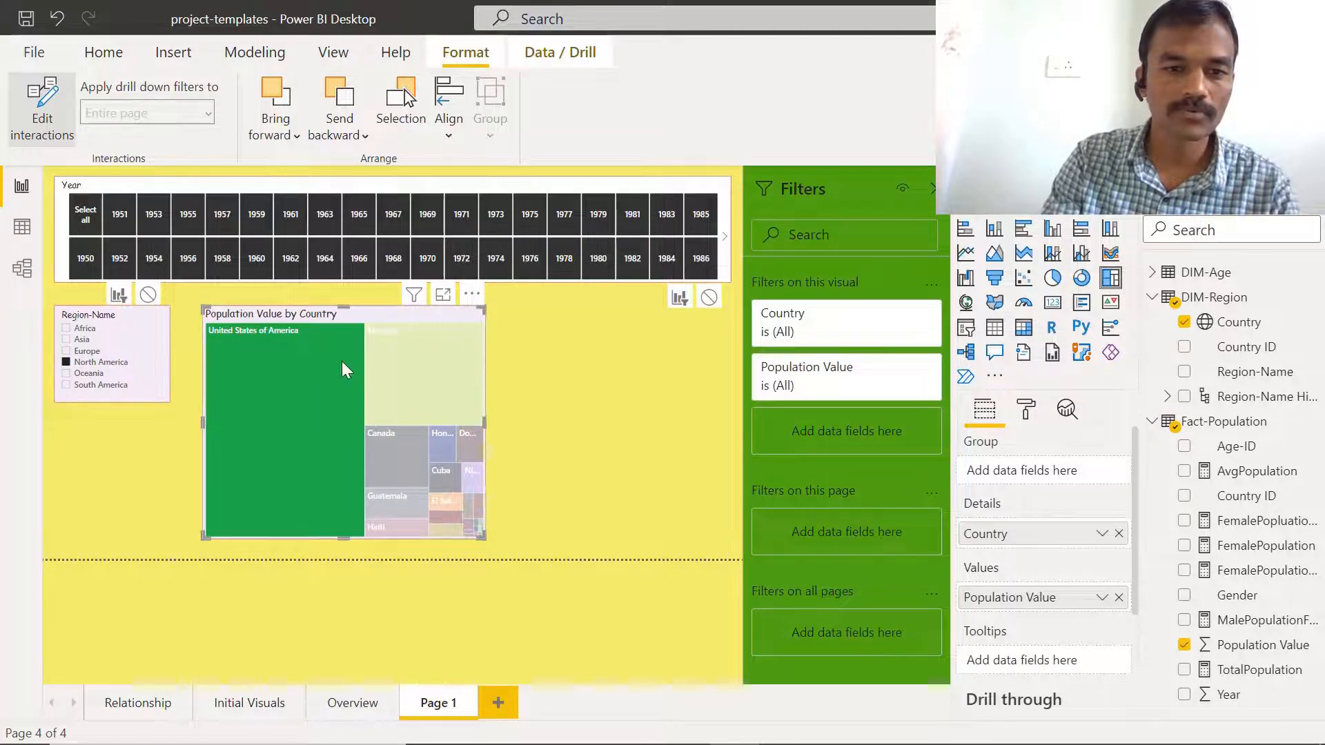
click(138, 350)
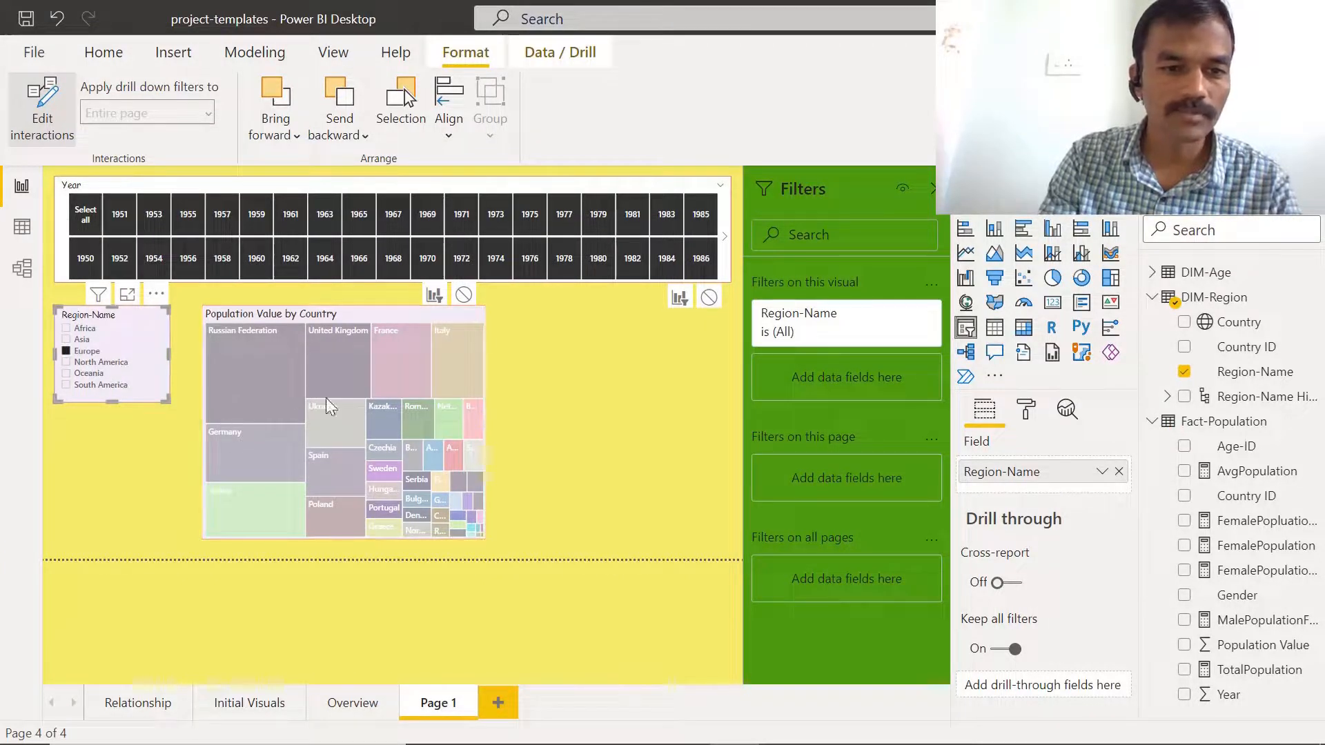
click(463, 295)
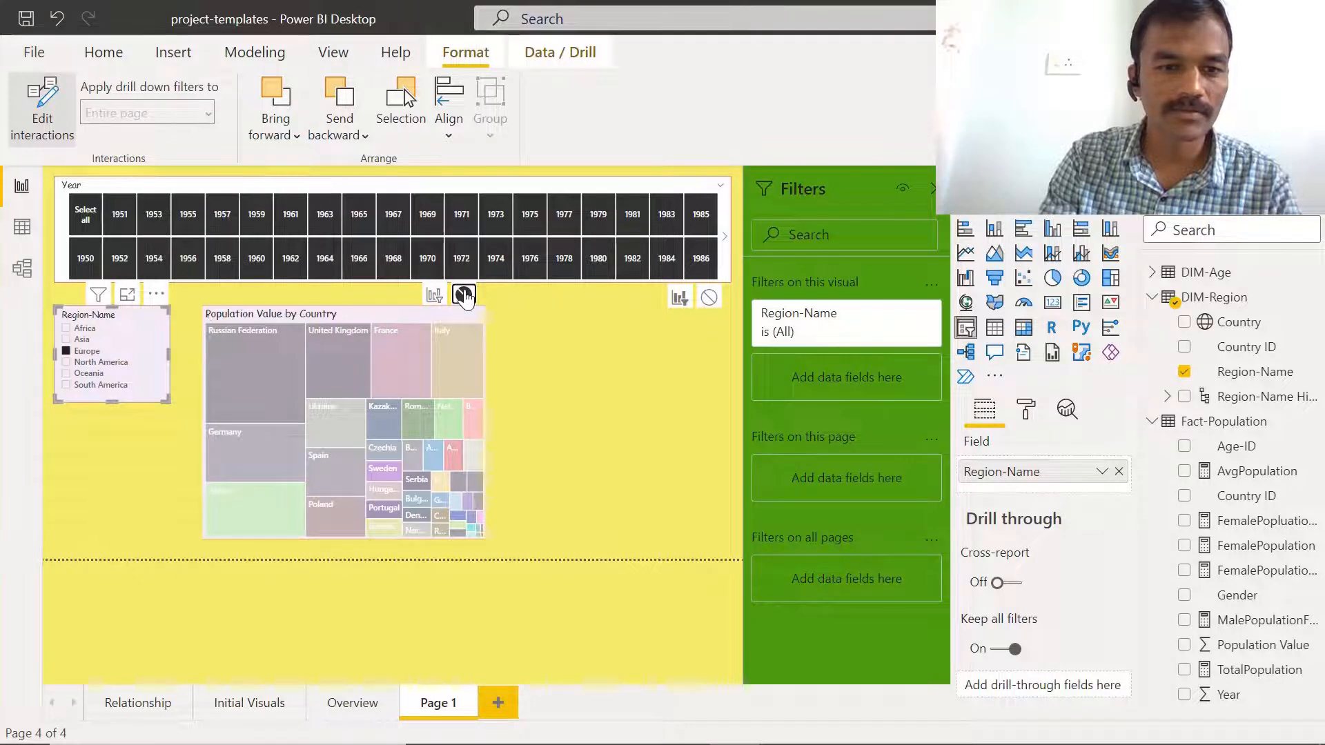
click(539, 338)
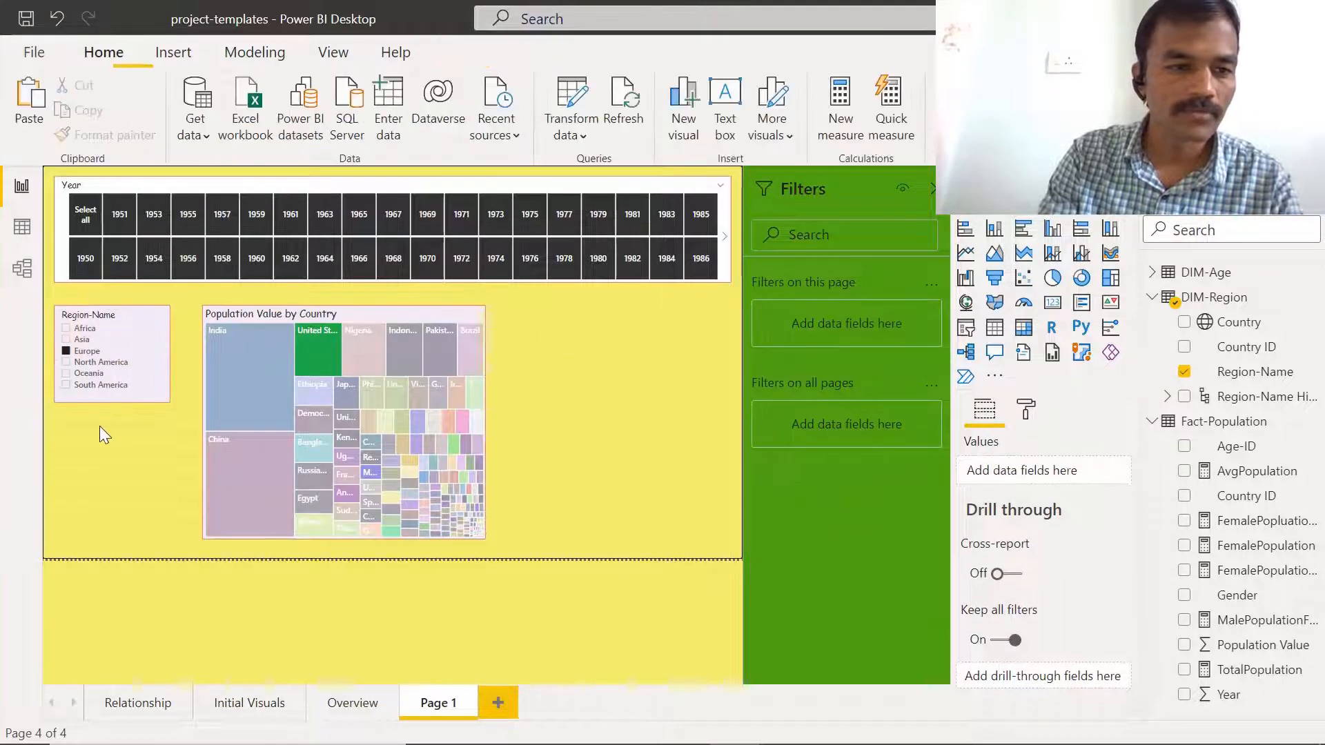
Test the interactions by selecting Africa in the Region-Name slicer and the years 1955, 1976 and 1978 in the Year slicer.
click(66, 329)
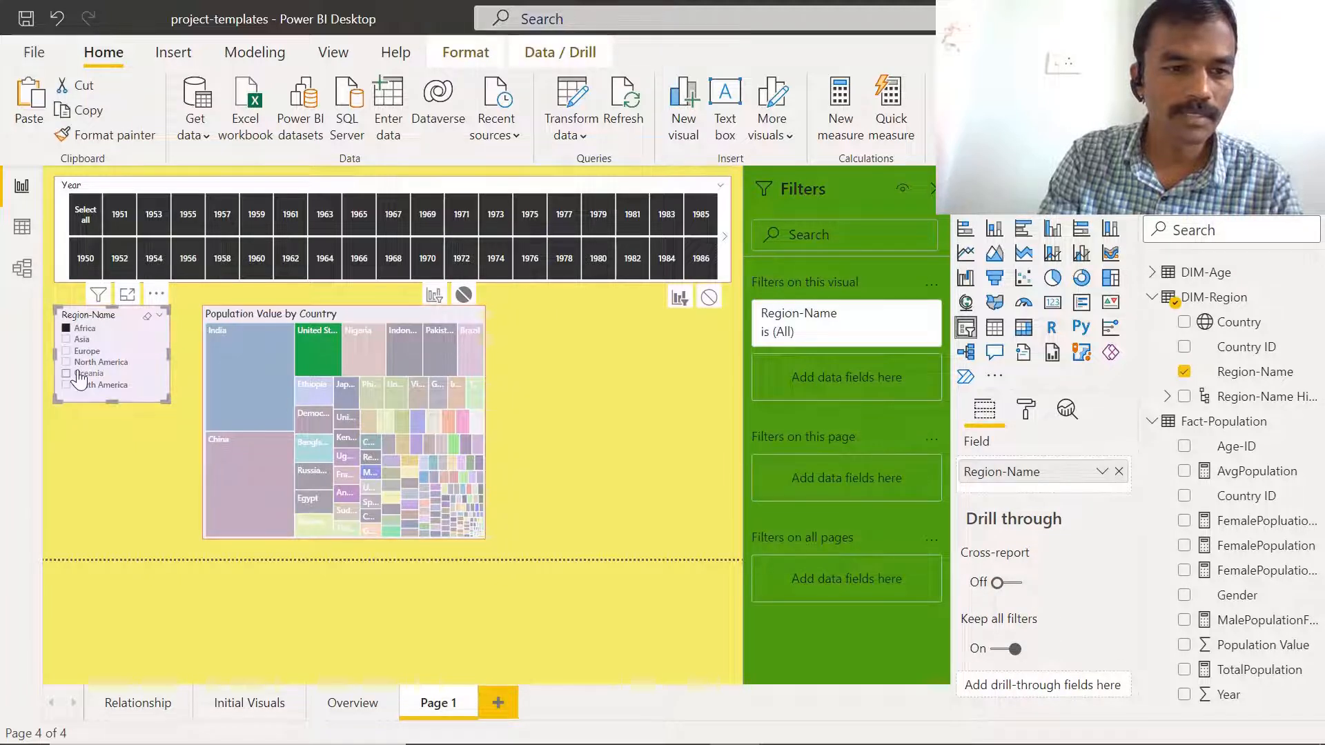
click(66, 339)
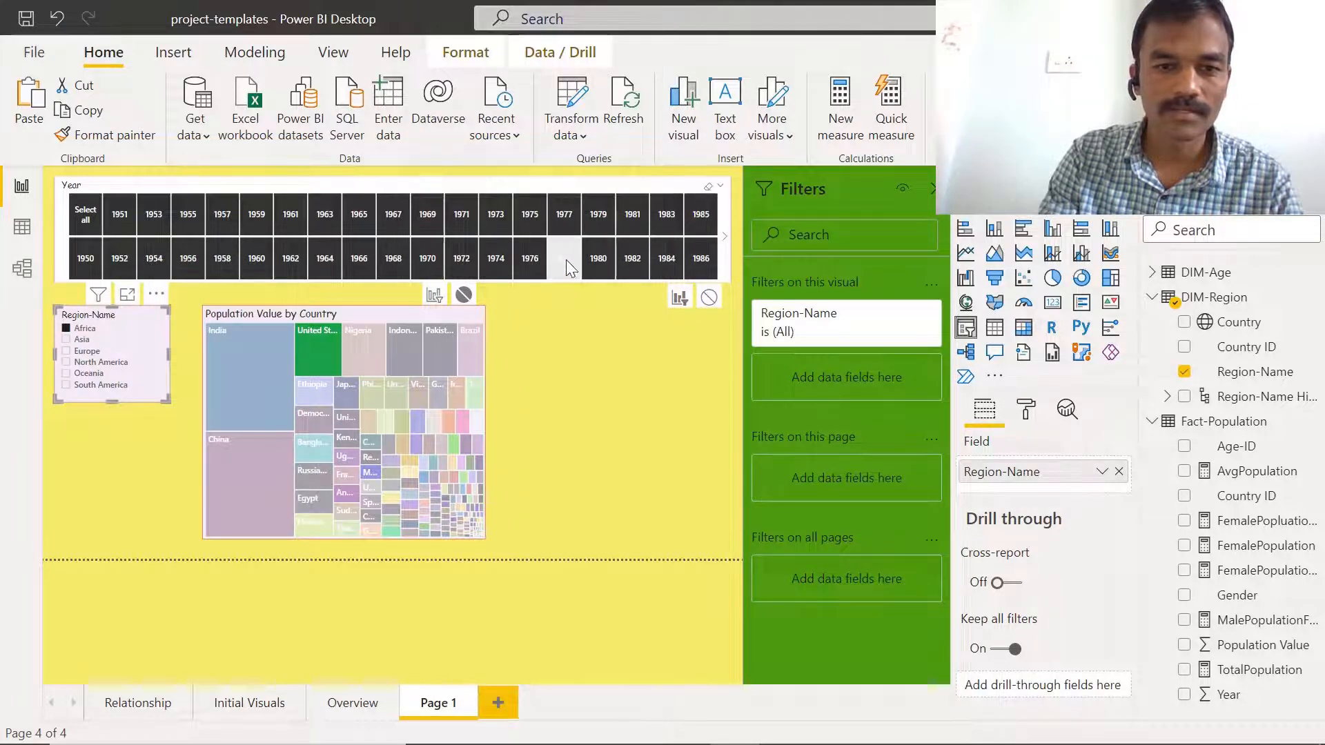
click(523, 259)
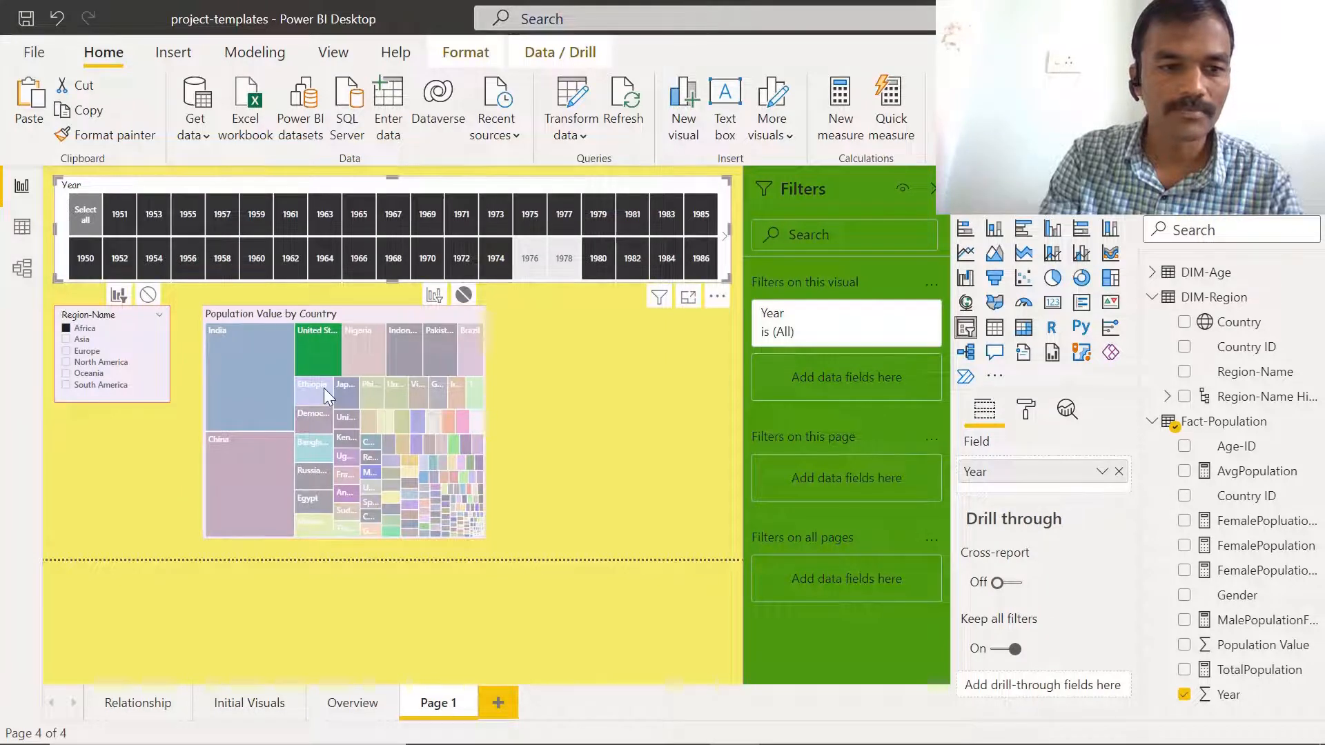
click(184, 225)
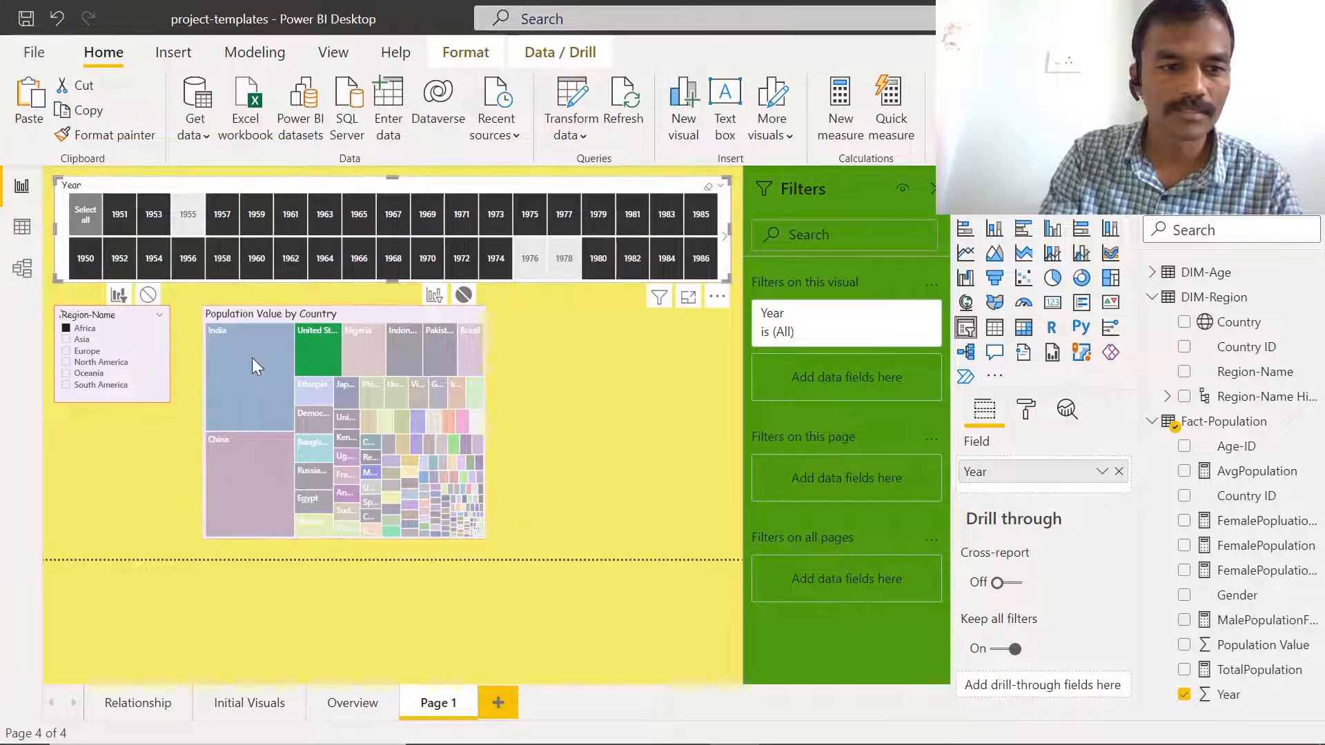
mouse_move(251, 360)
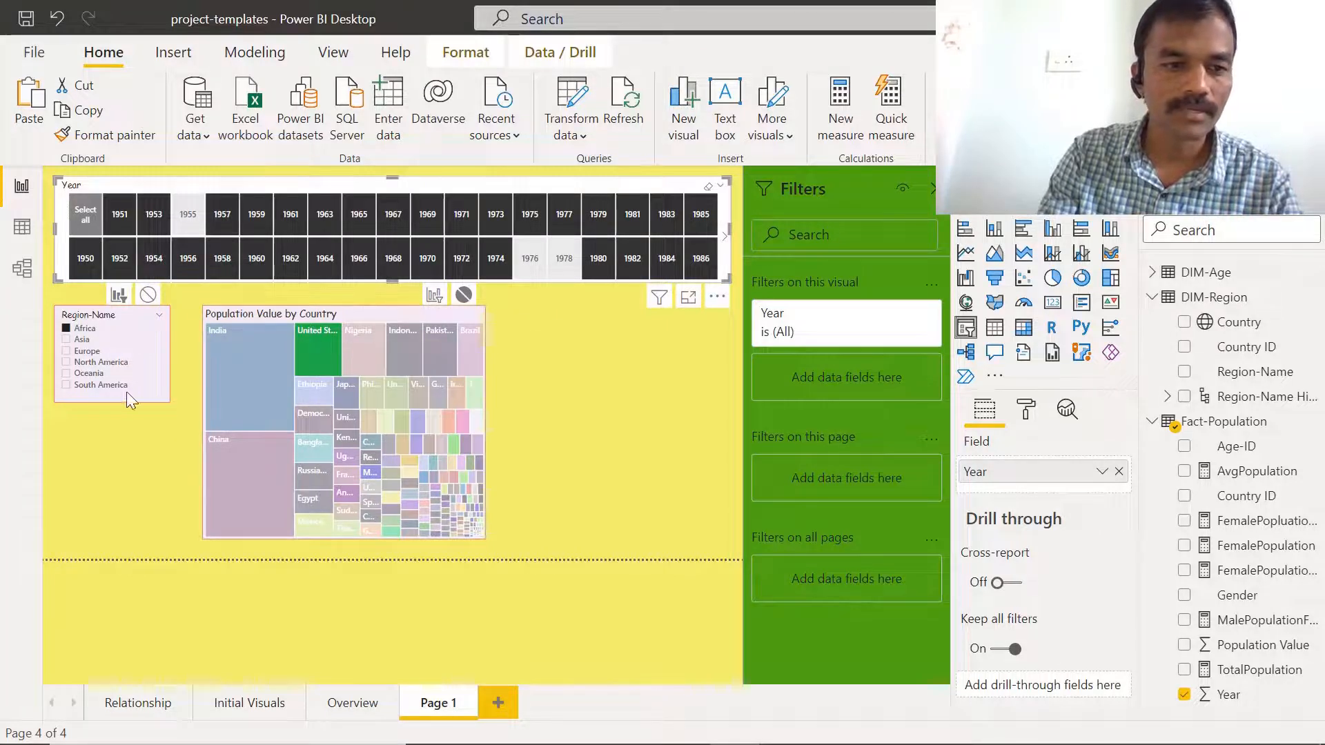
Clear the region selection in the Region-Name slicer and check India in the treemap for any effect.
click(63, 355)
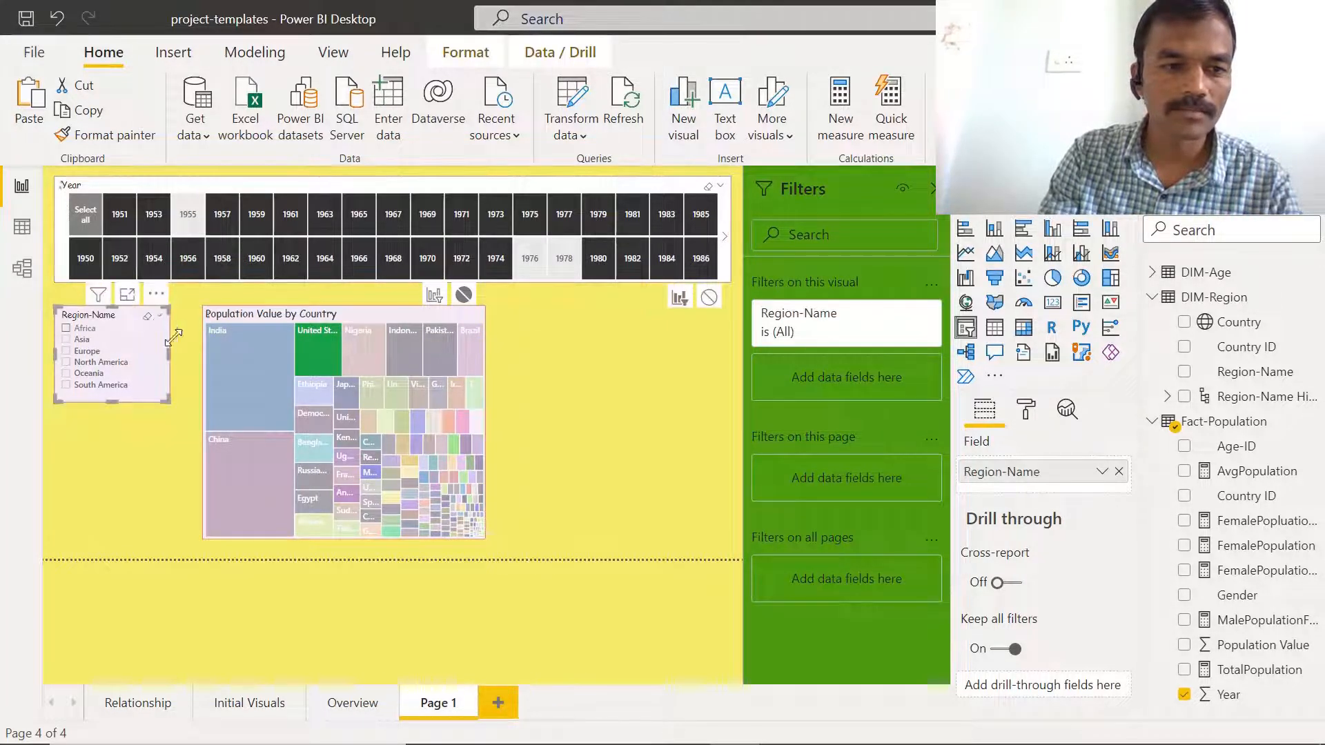
mouse_move(469, 424)
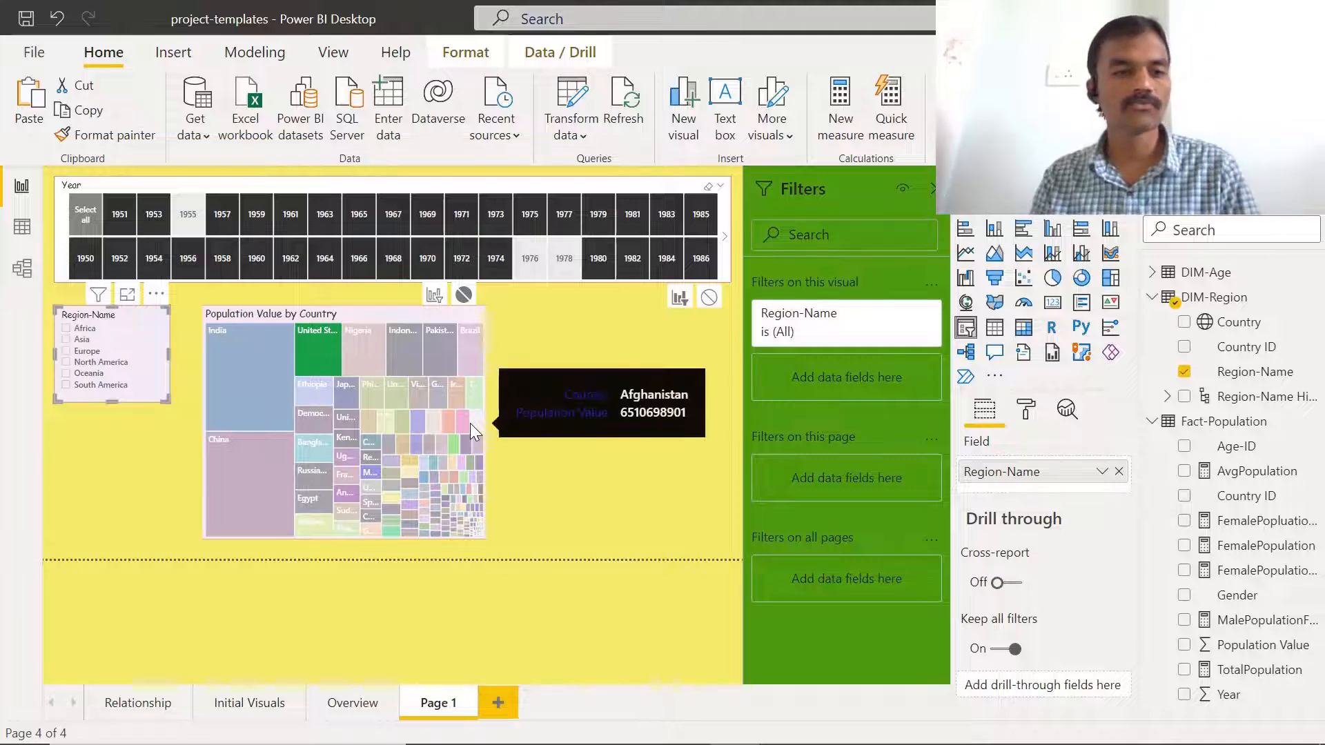
click(233, 371)
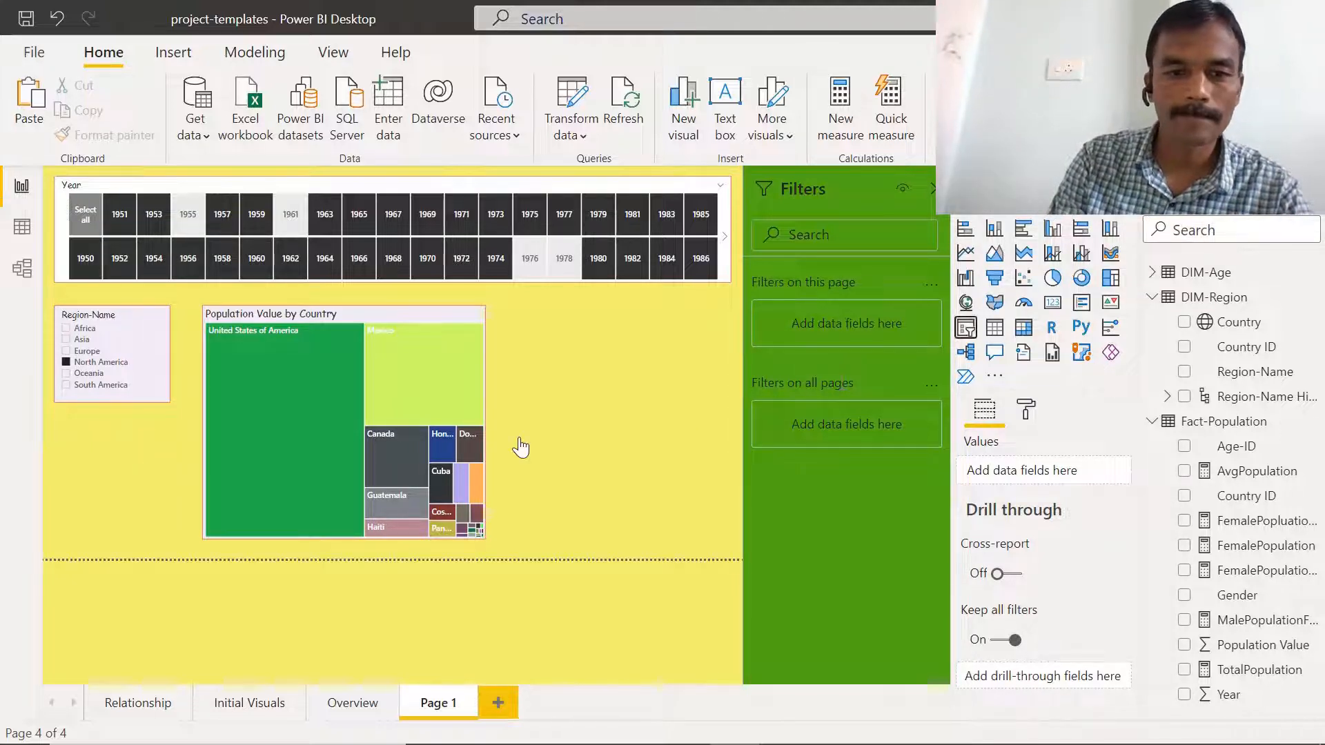
Place a new slicer beside the treemap, add Age-Category from DIM-Age to it, and resize it to fit its list.
drag(123, 439, 551, 349)
drag(561, 443, 558, 403)
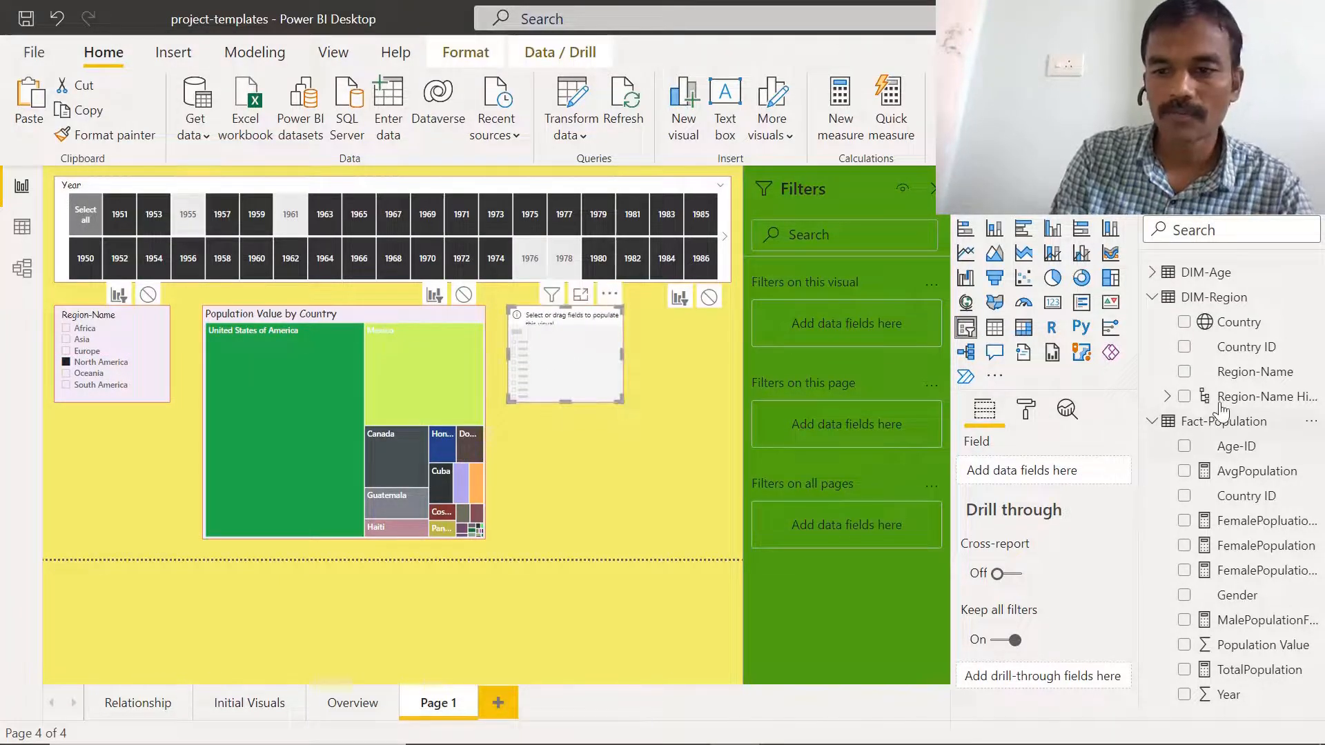
click(1150, 273)
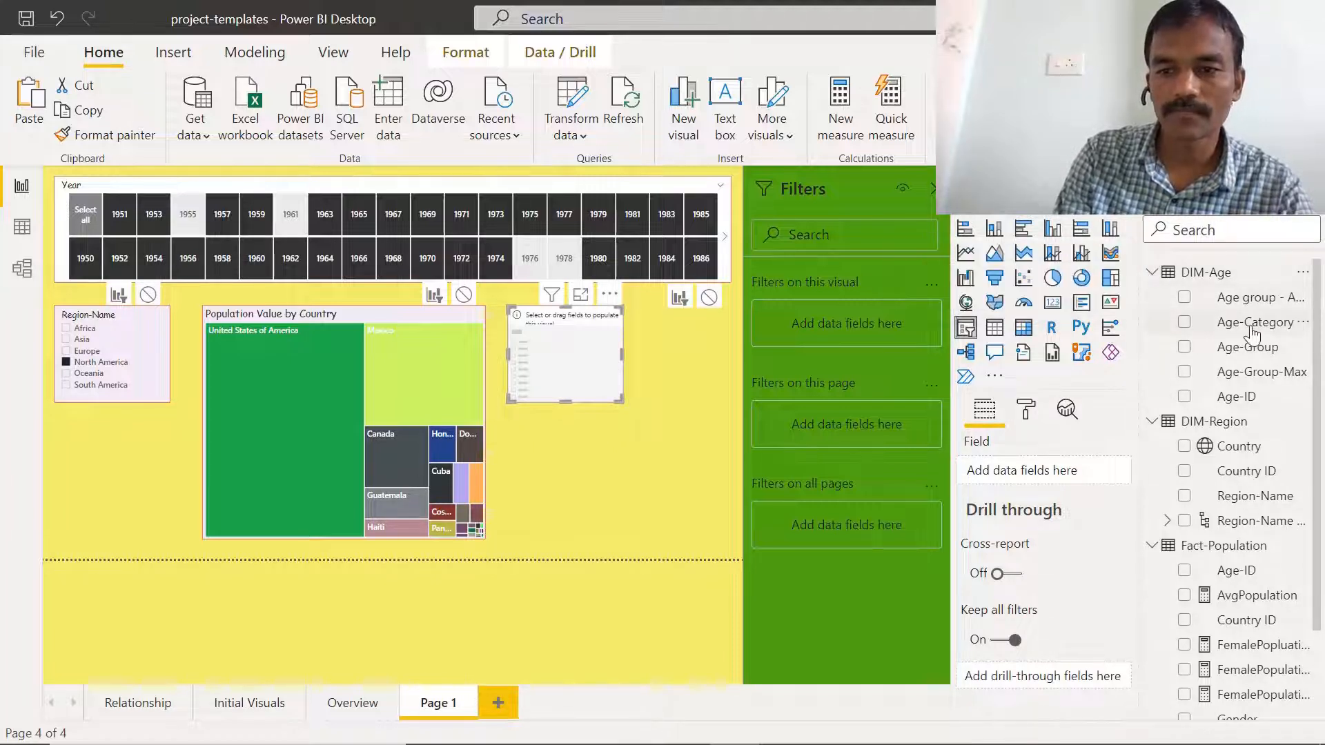
drag(1252, 333, 1054, 464)
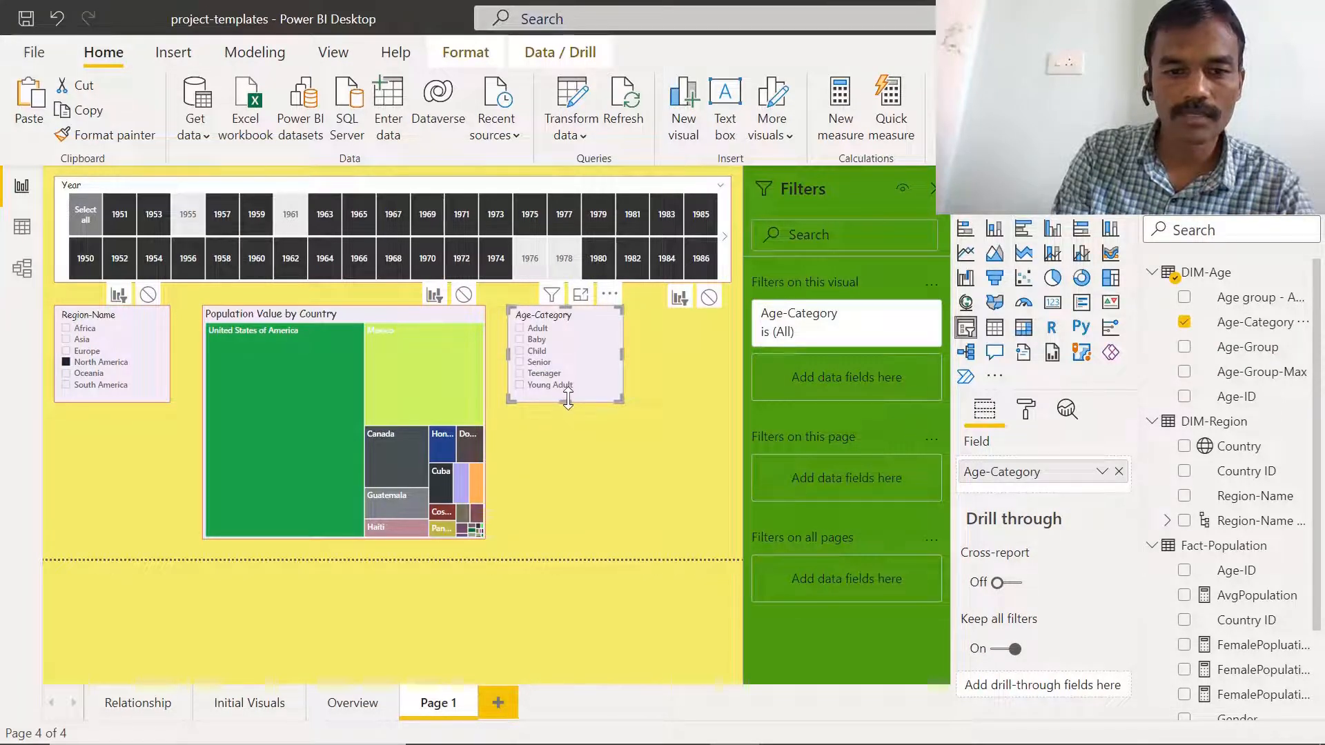
drag(567, 398, 574, 390)
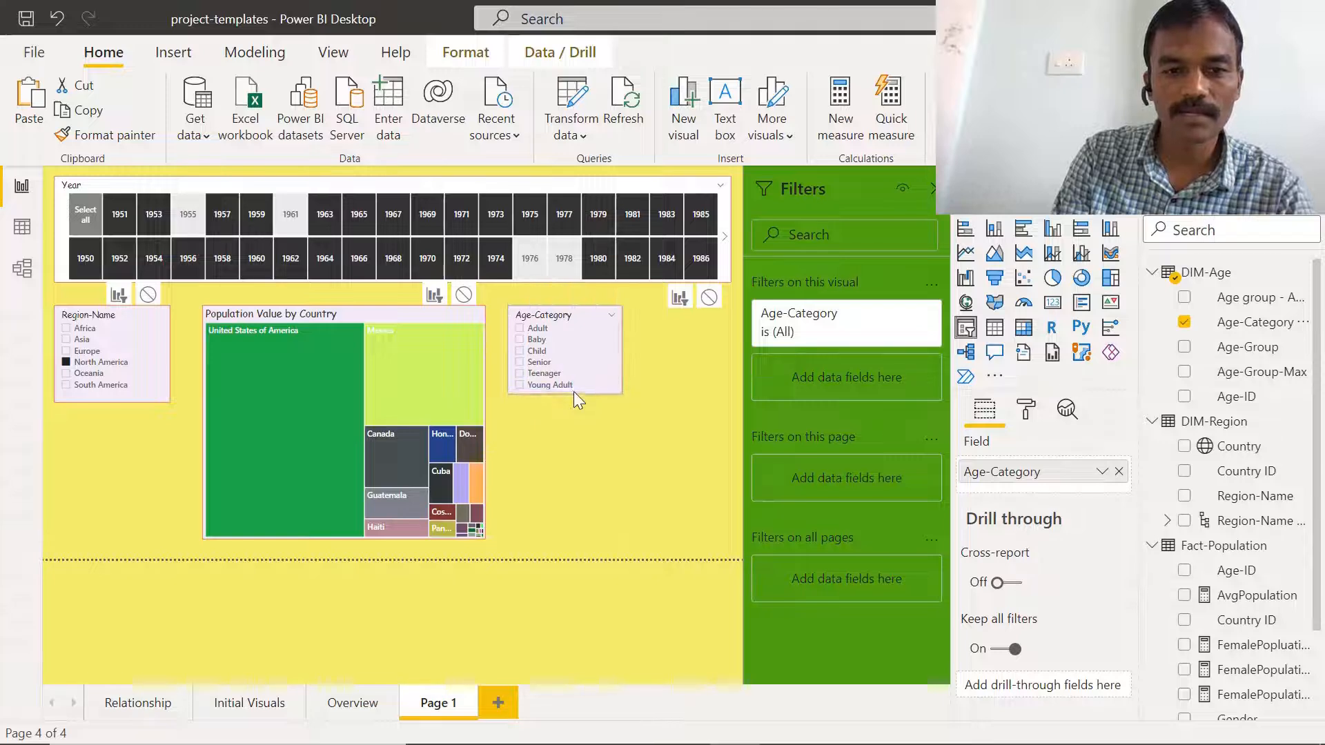
click(563, 450)
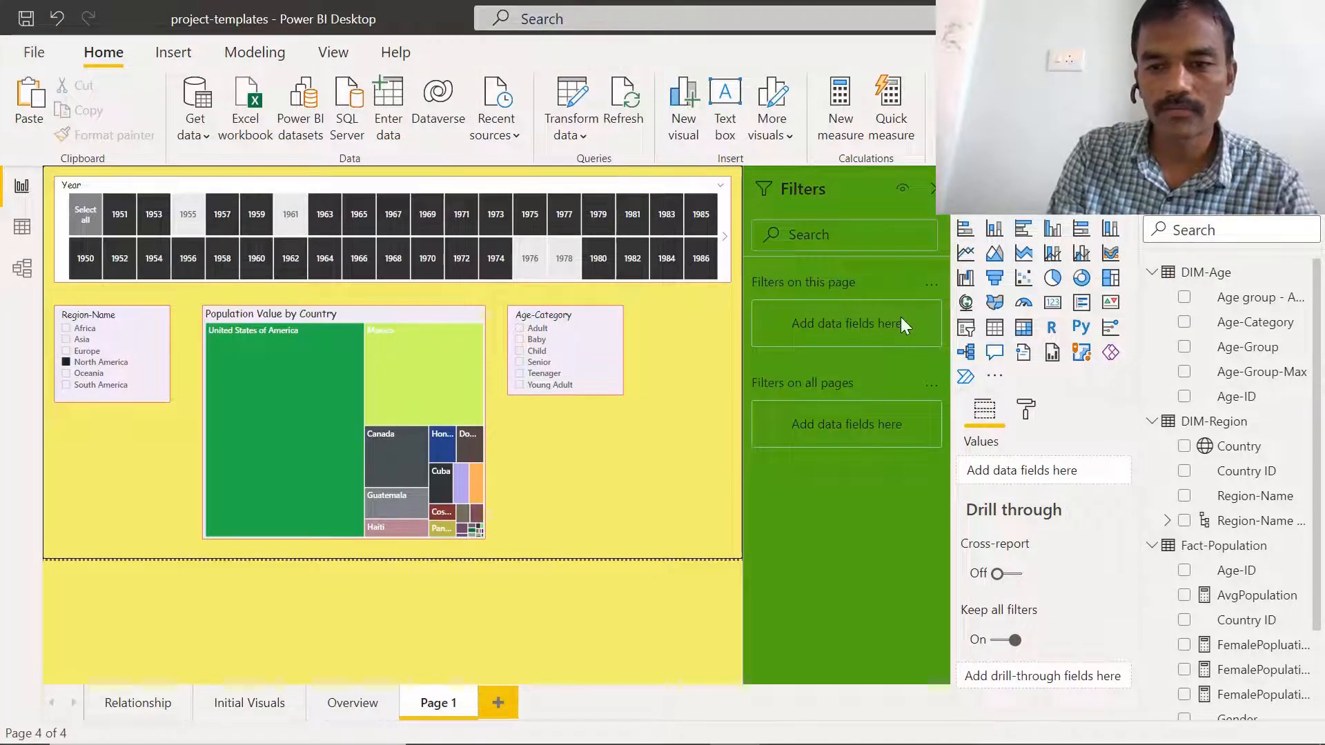
Add a table below the Age-Category slicer with the Region-Name, Age-Category and Population Value columns.
click(994, 327)
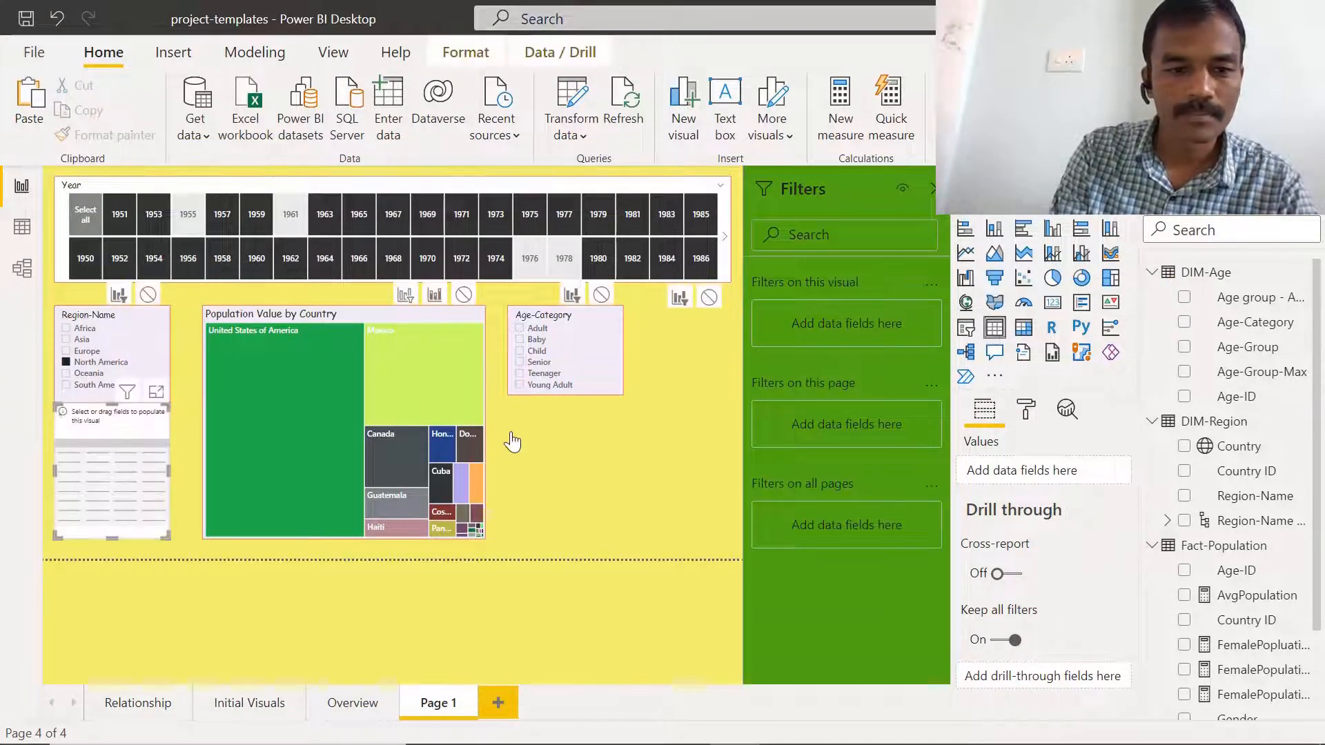
drag(150, 464, 734, 491)
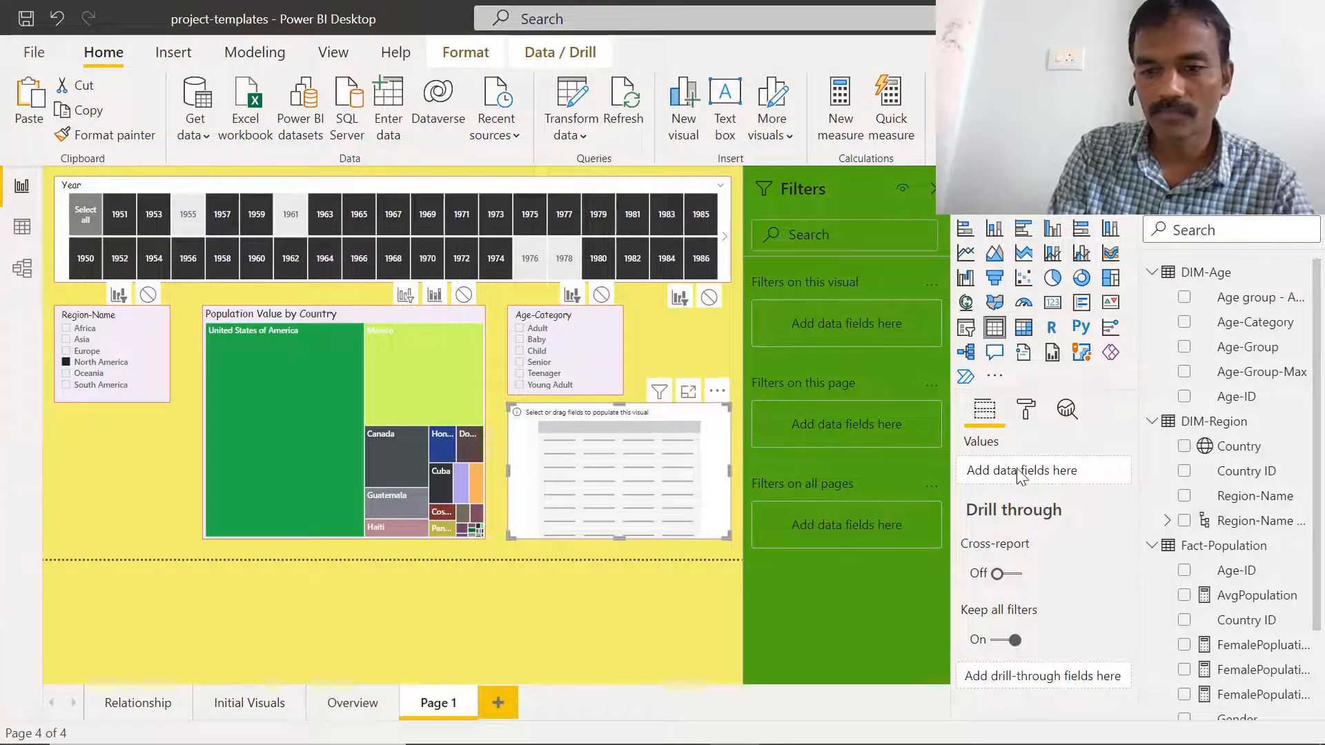
drag(1319, 610, 1045, 475)
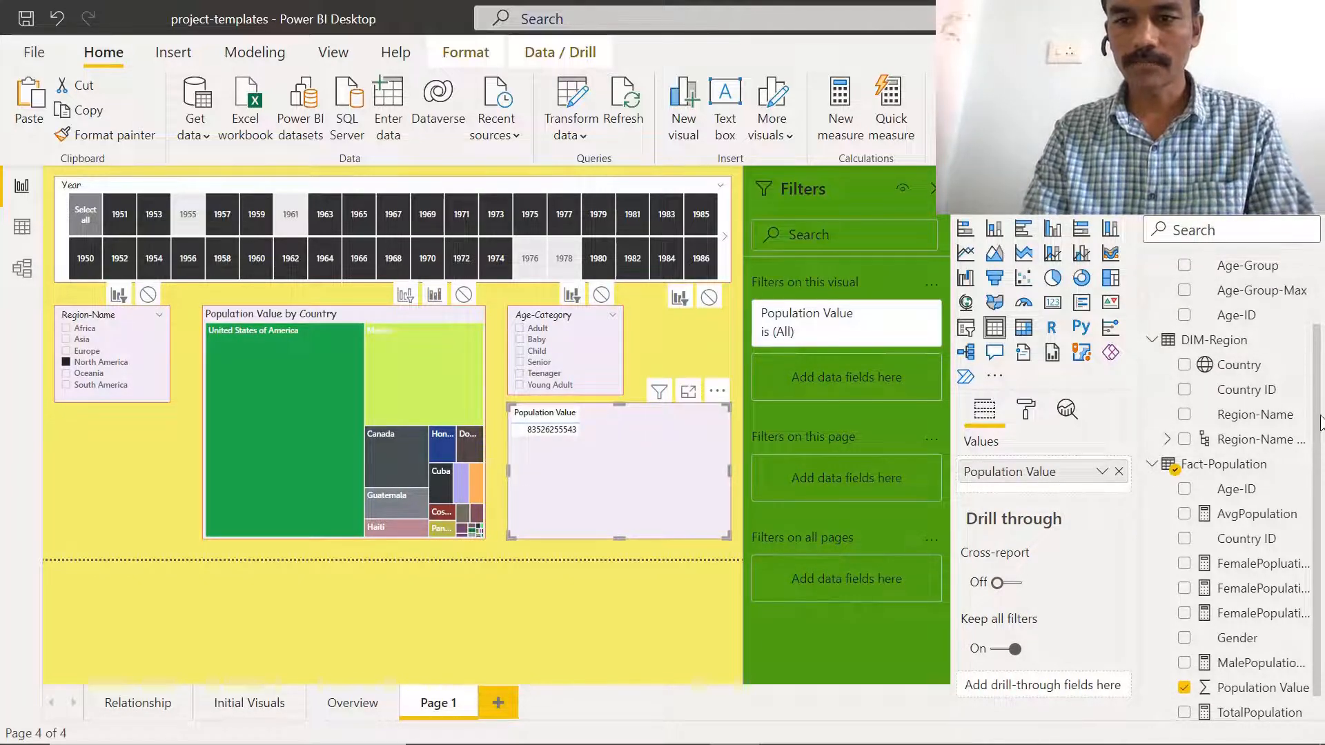
scroll(1320, 422, up, 2)
drag(1252, 322, 1035, 473)
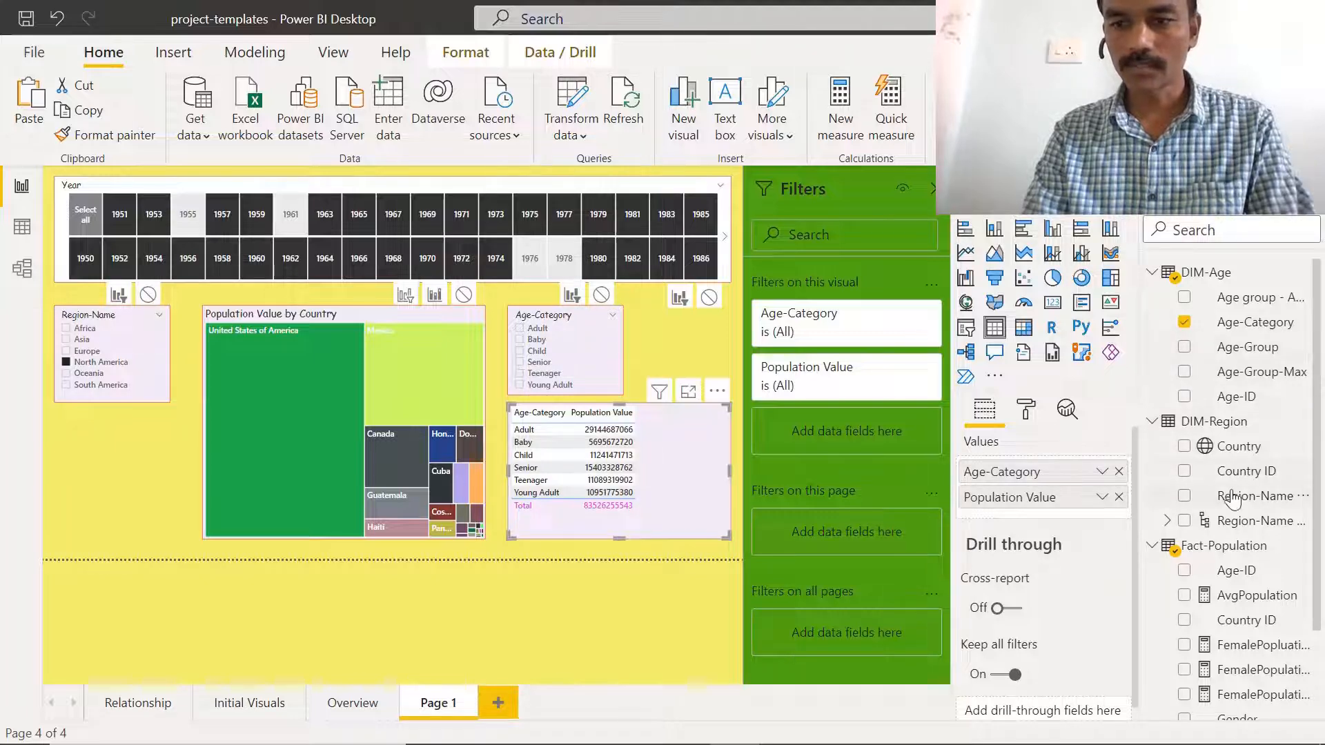
mouse_move(1233, 498)
mouse_down()
mouse_move(938, 476)
mouse_move(995, 496)
mouse_move(1009, 466)
mouse_up()
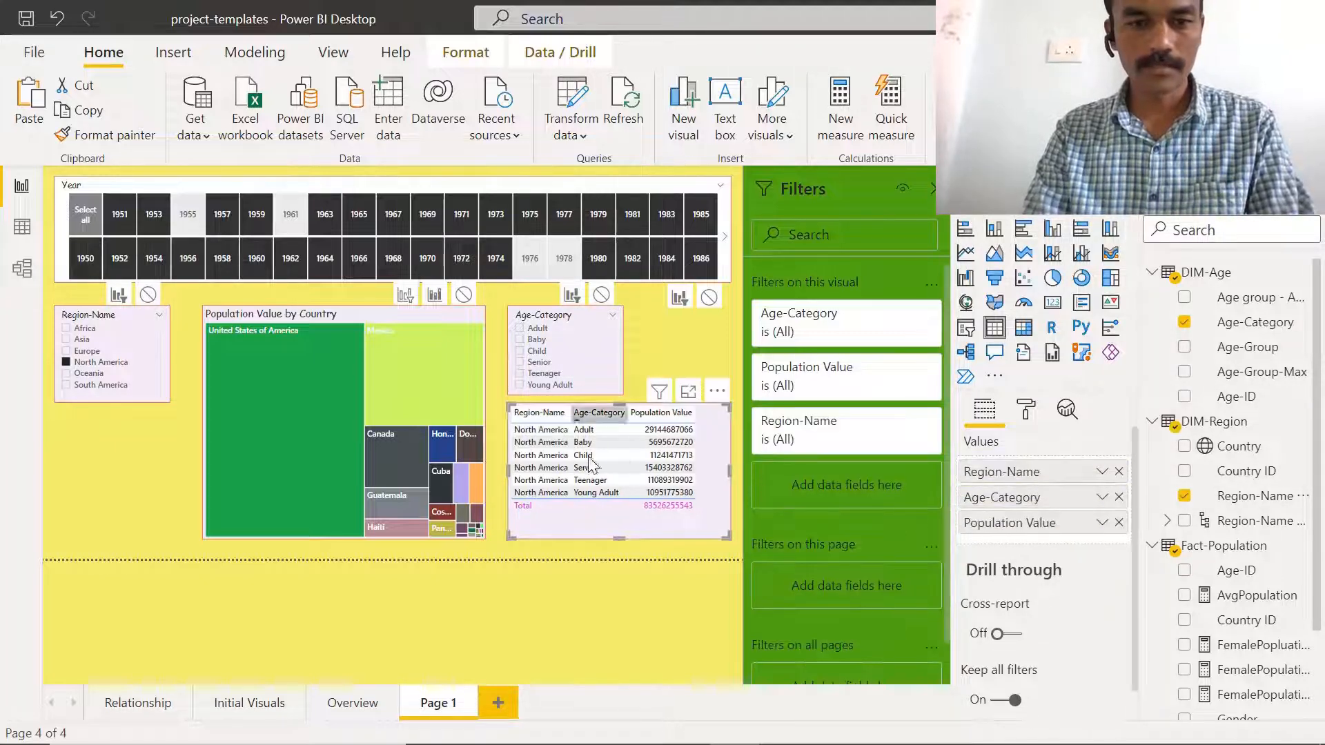
Test cross-filtering by selecting the table's Child row, Baby and Adult in the Age-Category slicer, Europe as region, and the year 1968.
click(657, 457)
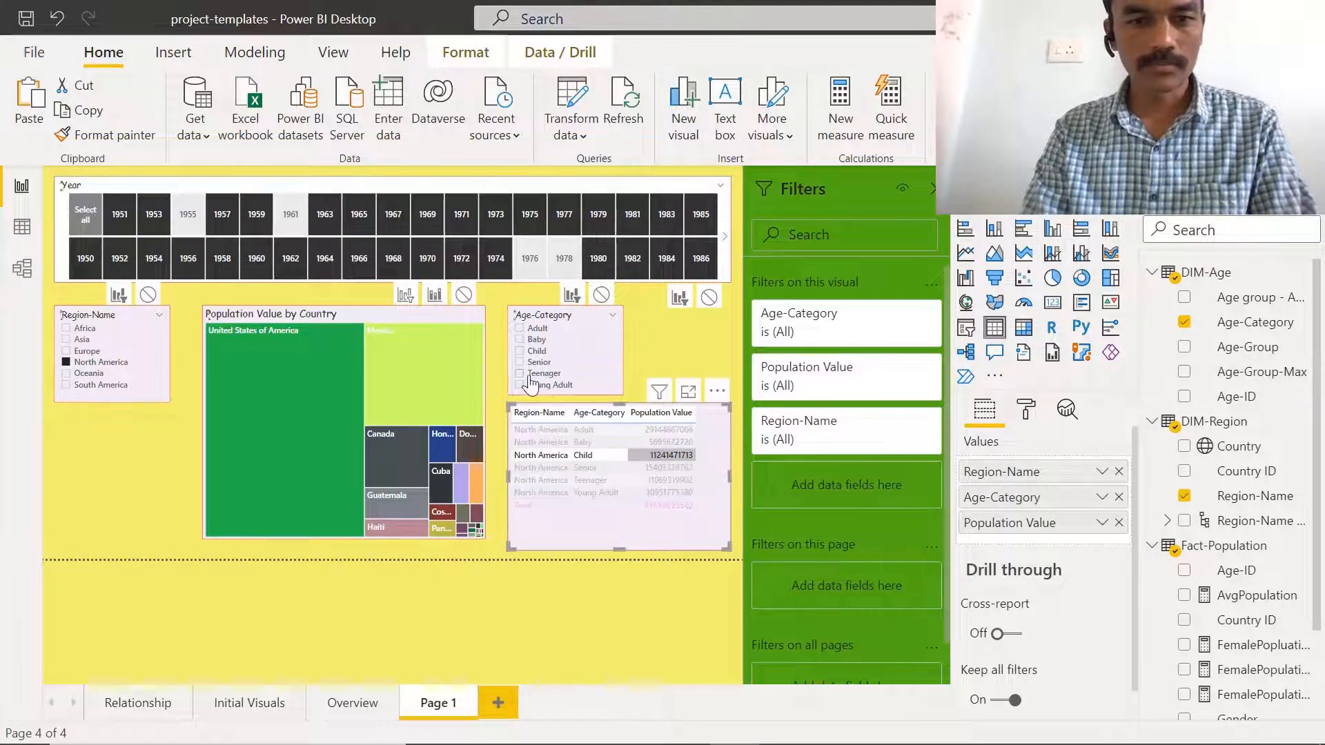
click(520, 340)
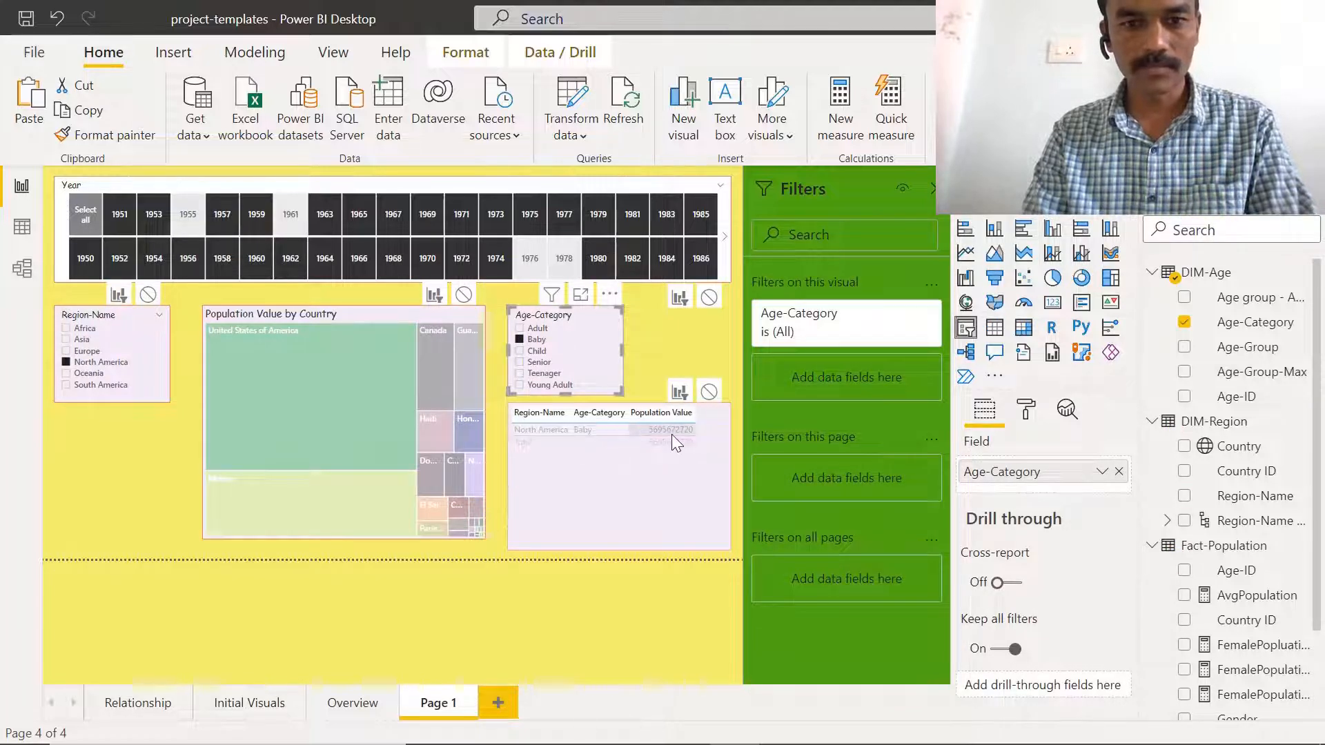
click(672, 433)
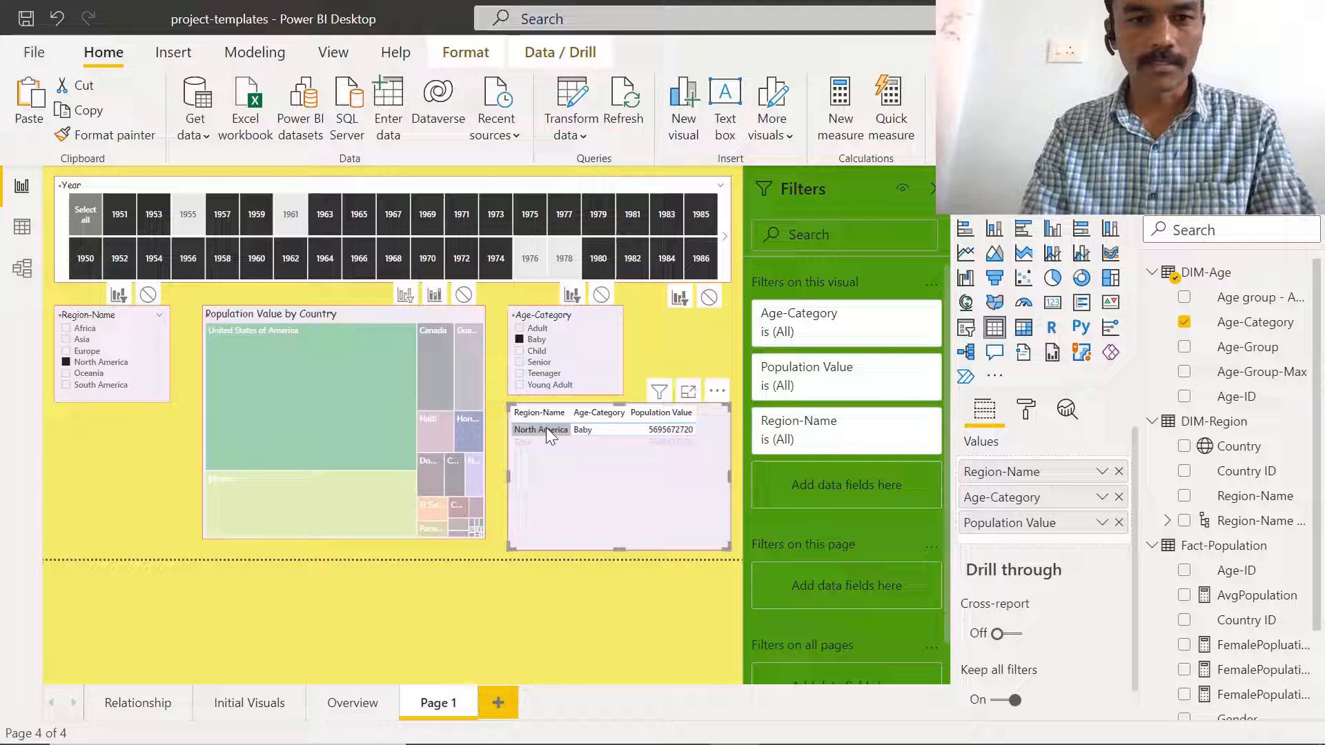
click(530, 329)
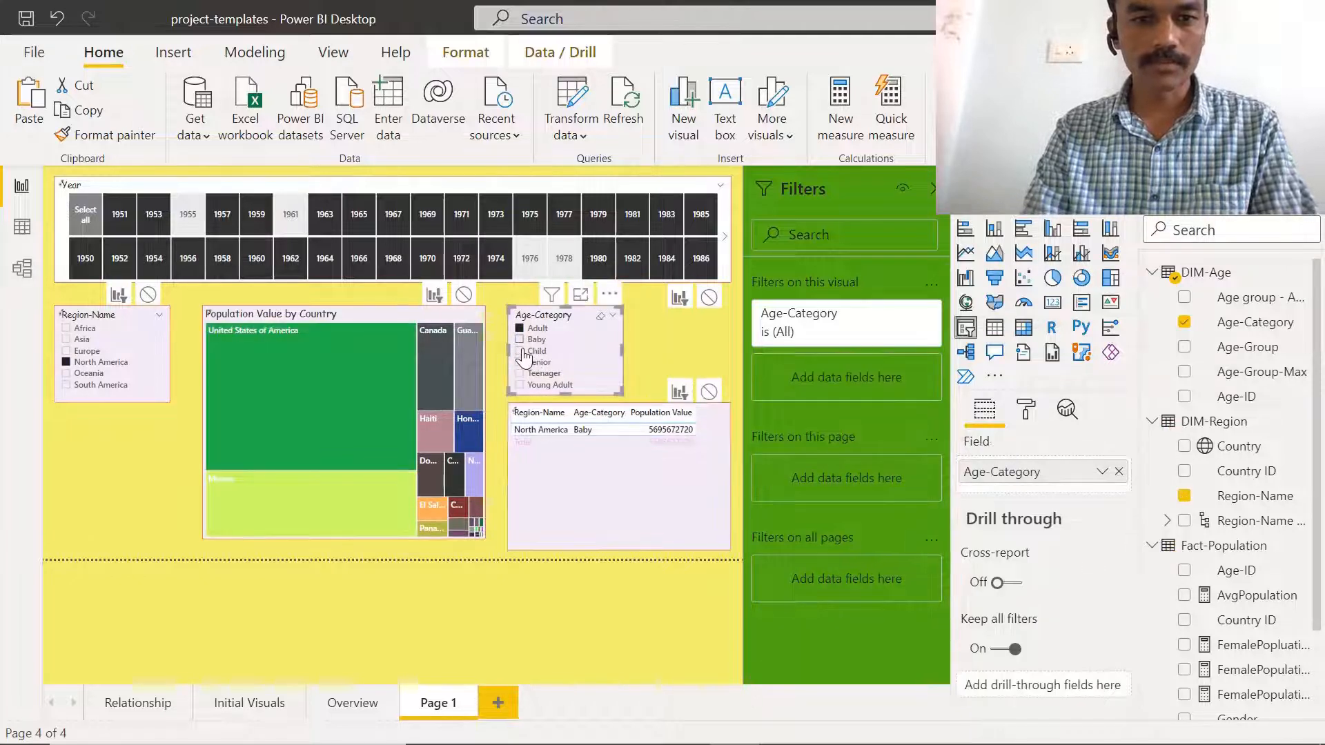
click(77, 352)
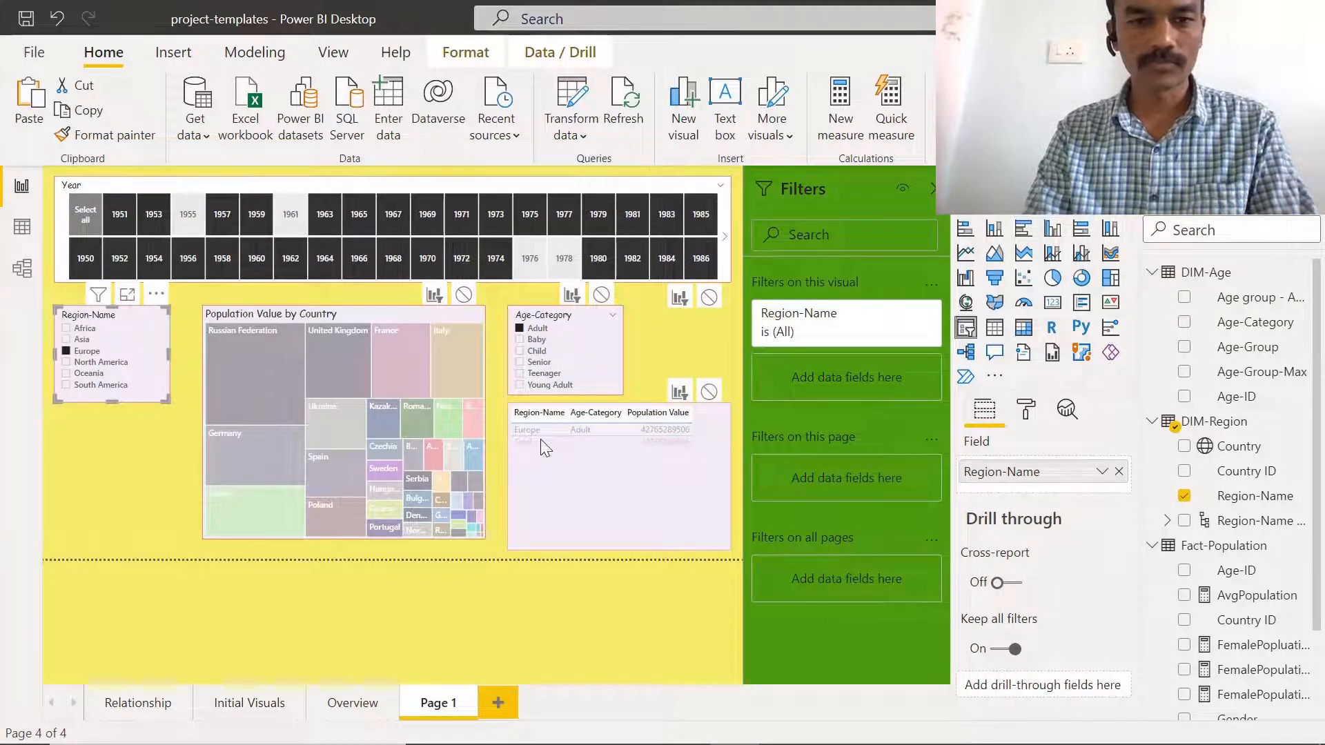
click(395, 260)
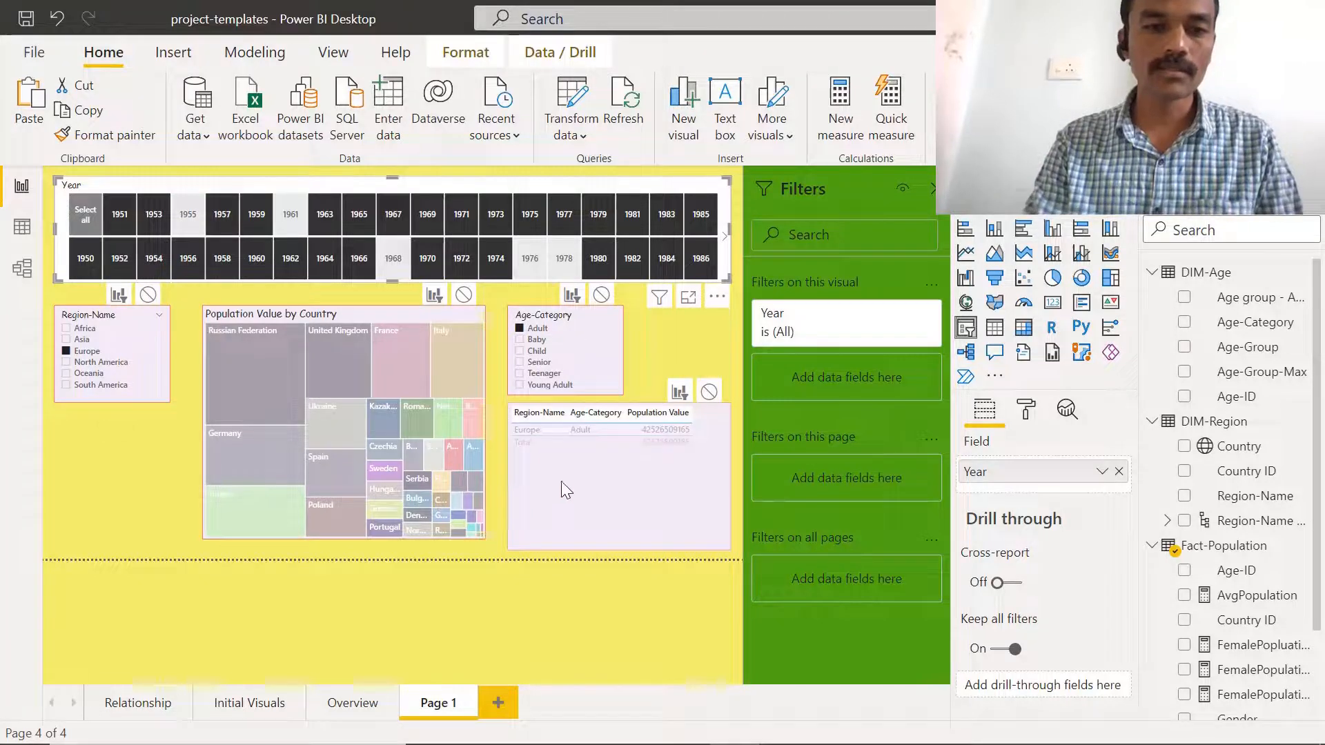
Clear the Age-Category selection, turn on Edit interactions, and set that slicer's interaction with the treemap to None.
click(588, 360)
click(552, 361)
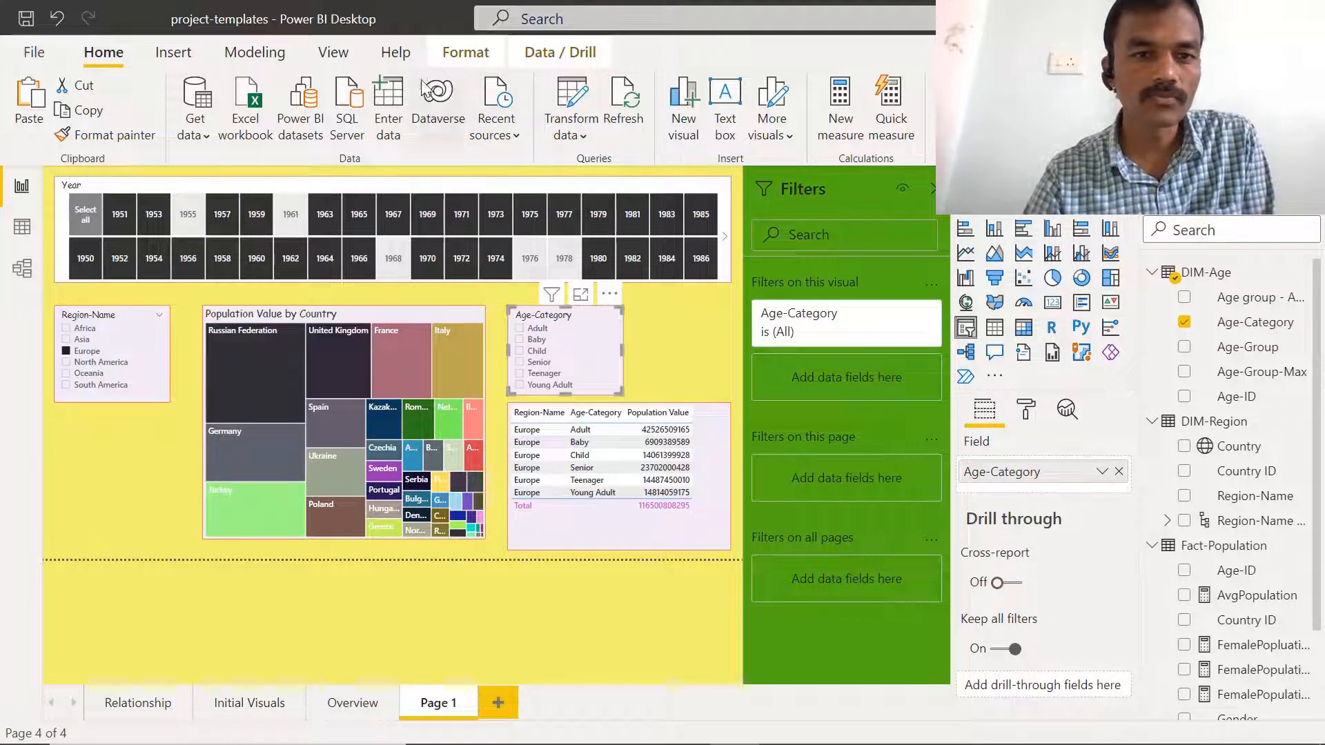
click(457, 57)
click(58, 135)
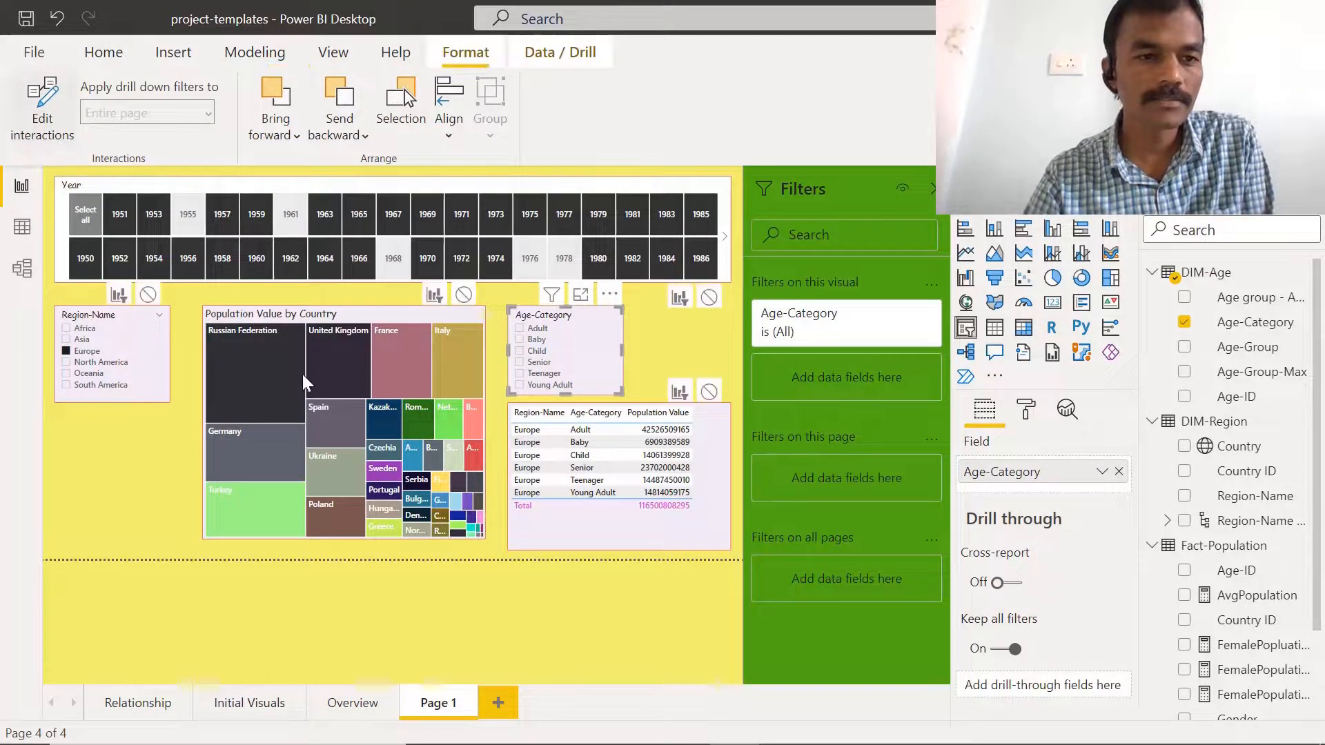
click(464, 295)
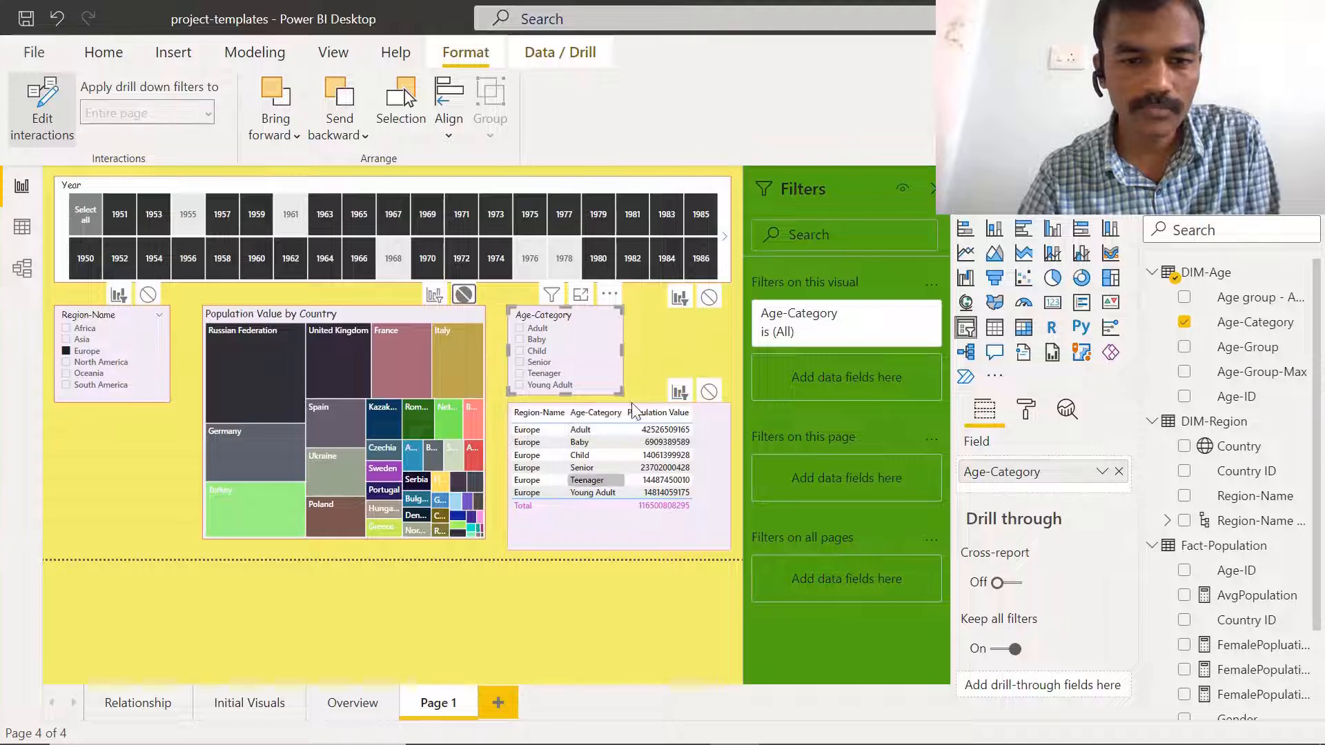
click(652, 357)
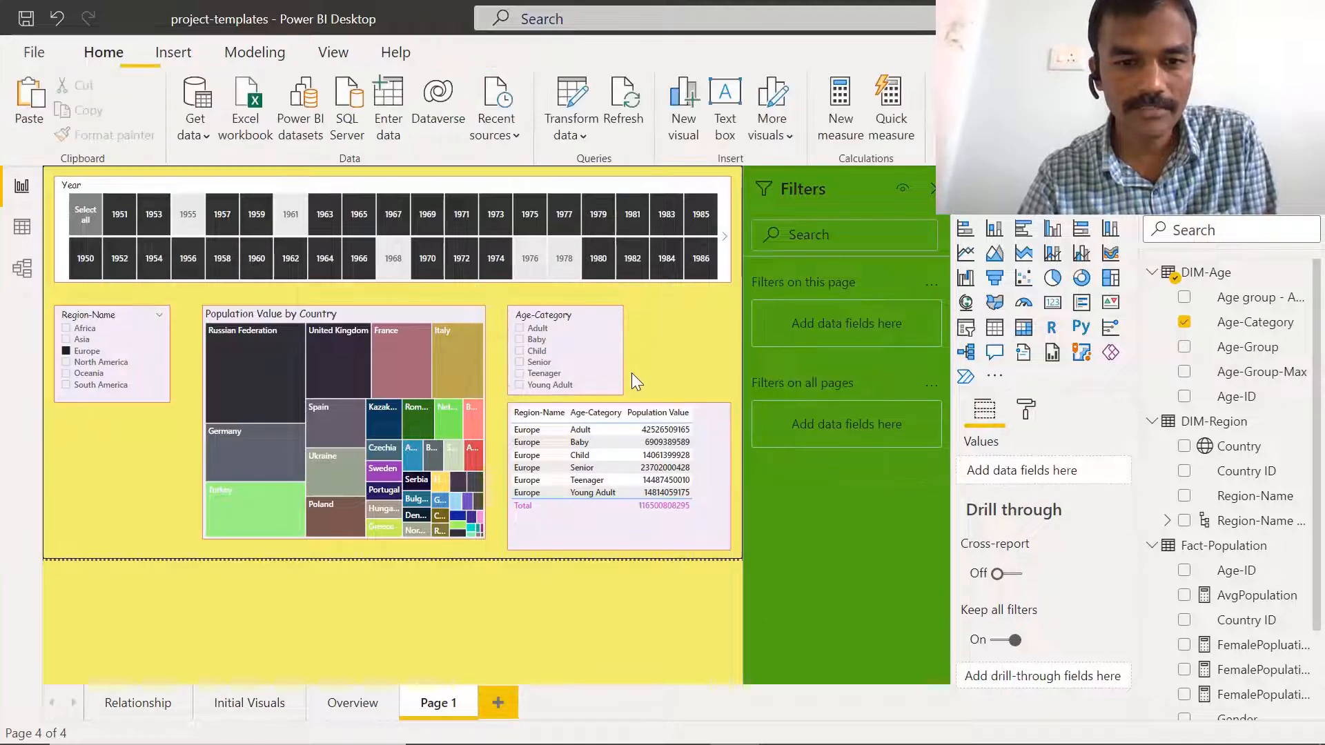
Test the new interaction by selecting Teenager, Baby and Child in the Age-Category slicer, Asia as region, and the year 1971.
click(522, 374)
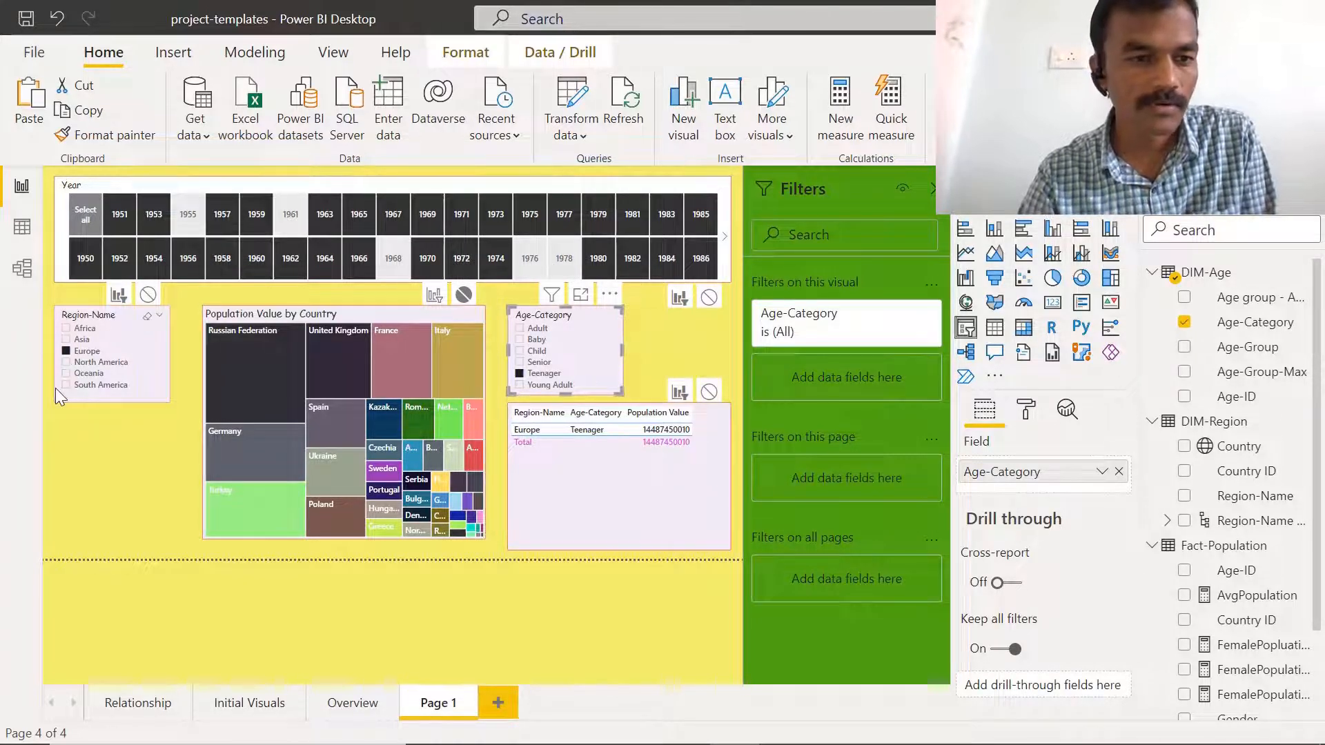
click(66, 340)
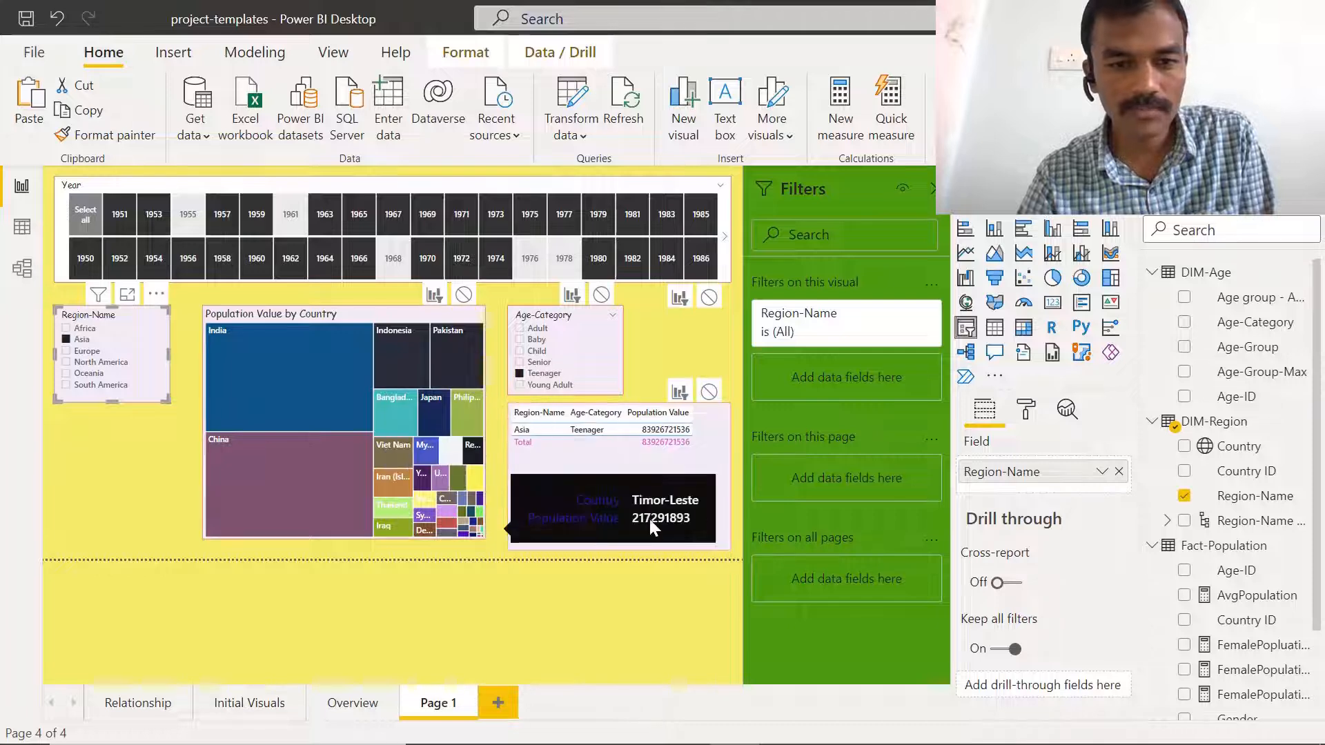
click(520, 340)
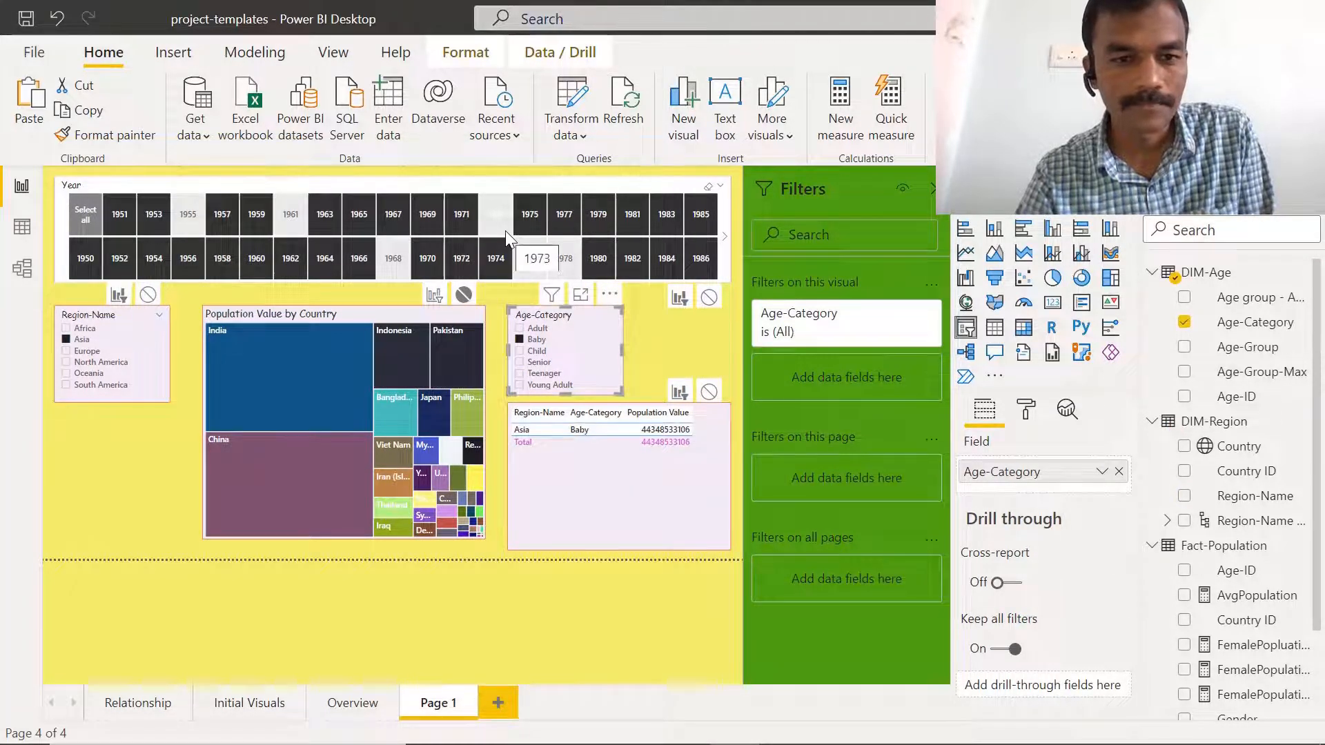
click(520, 351)
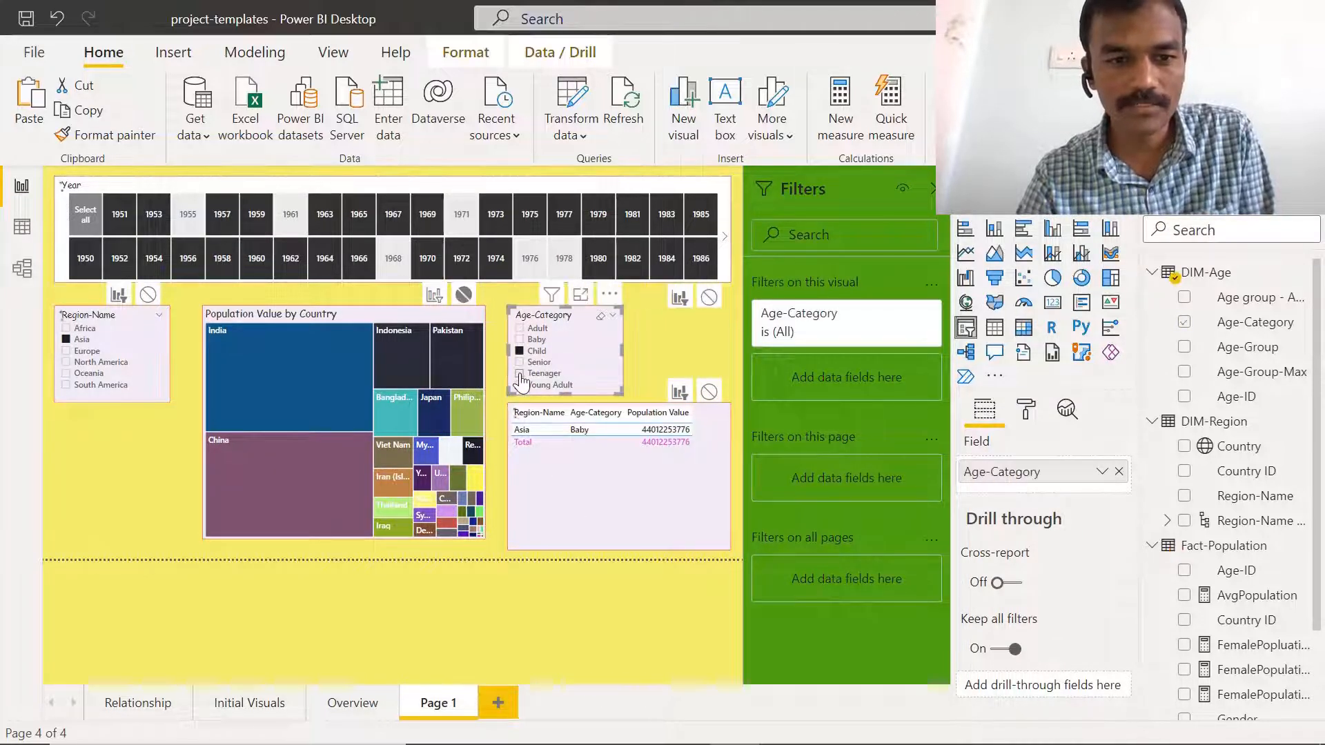
click(521, 350)
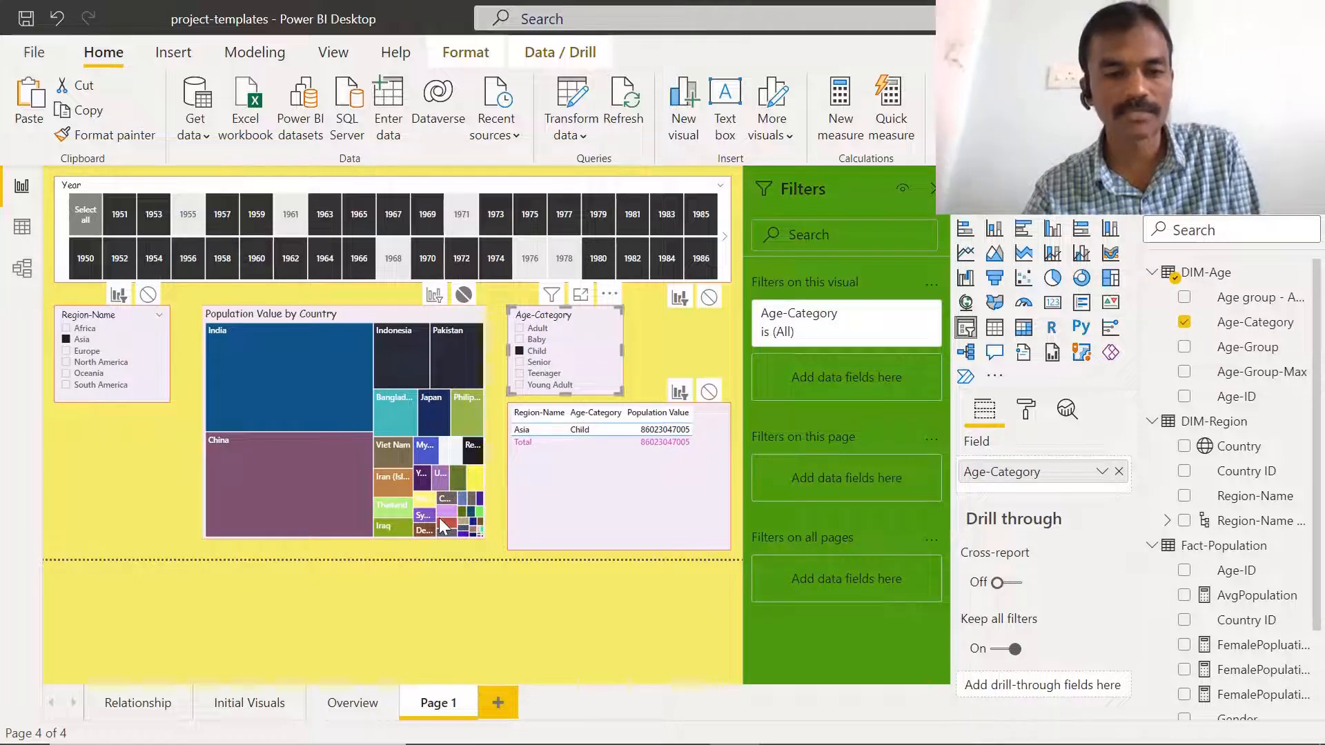
mouse_move(439, 517)
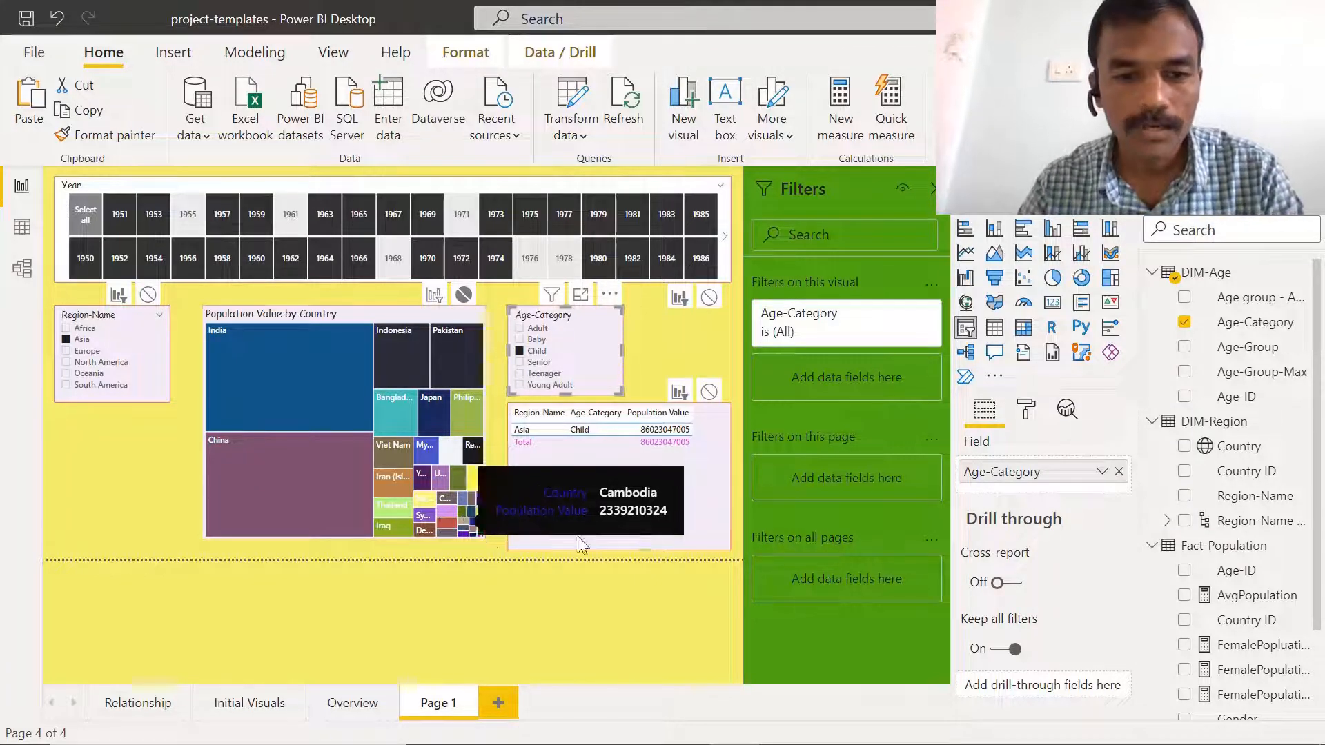
Try Don't summarize on the table's Population Value column, scroll through its rows, and return the column to Sum.
click(668, 465)
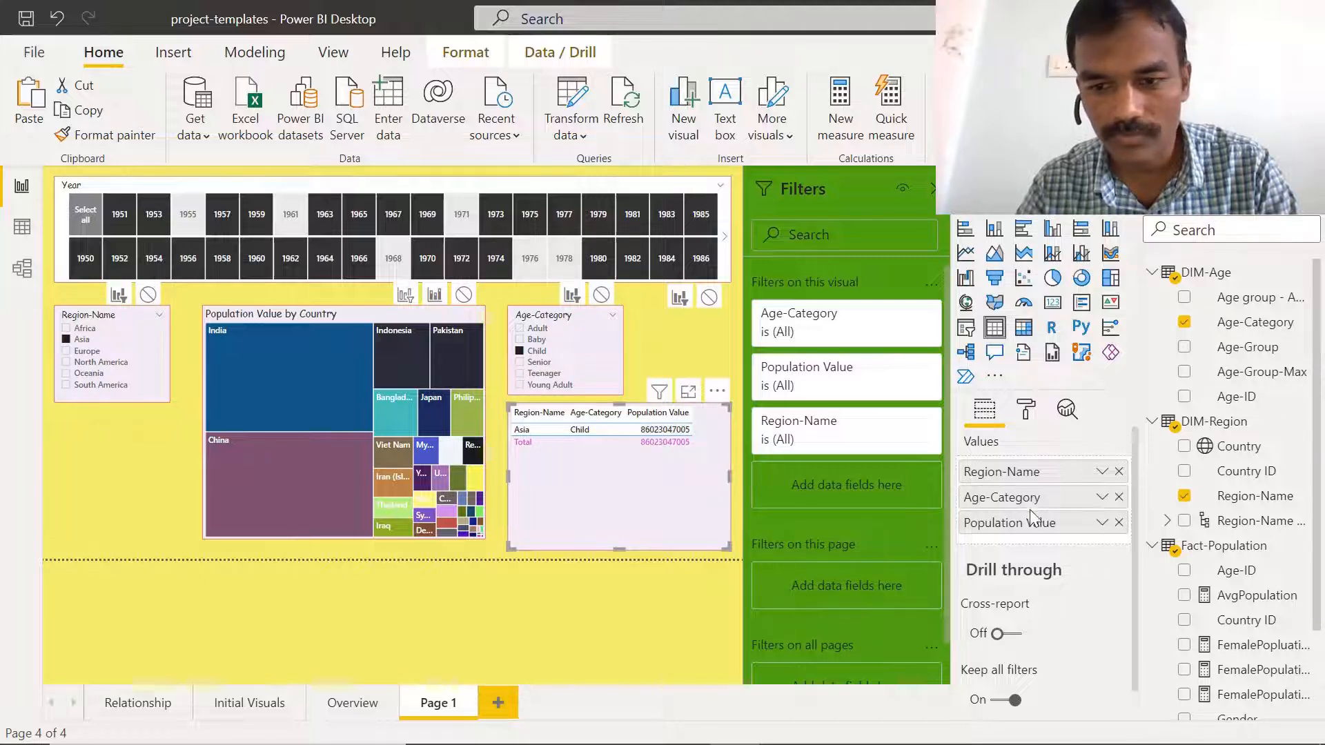
click(1101, 522)
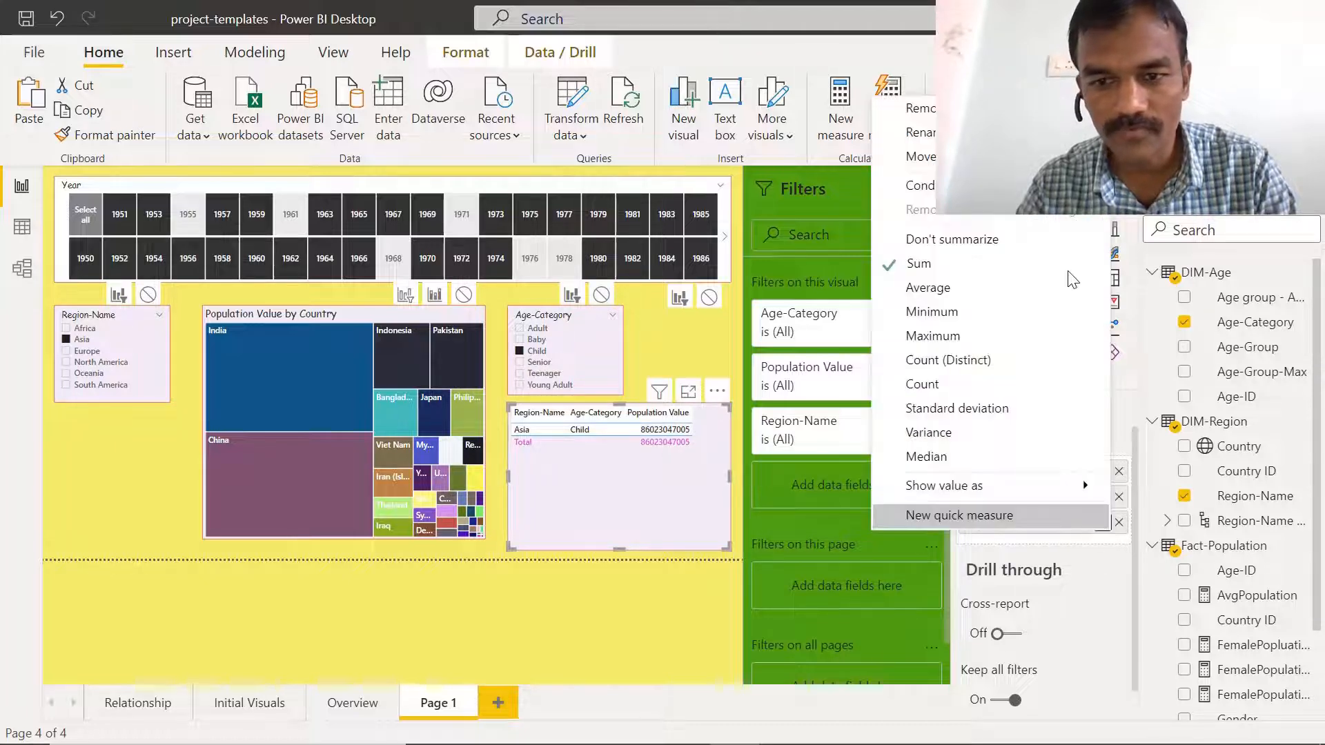
click(930, 244)
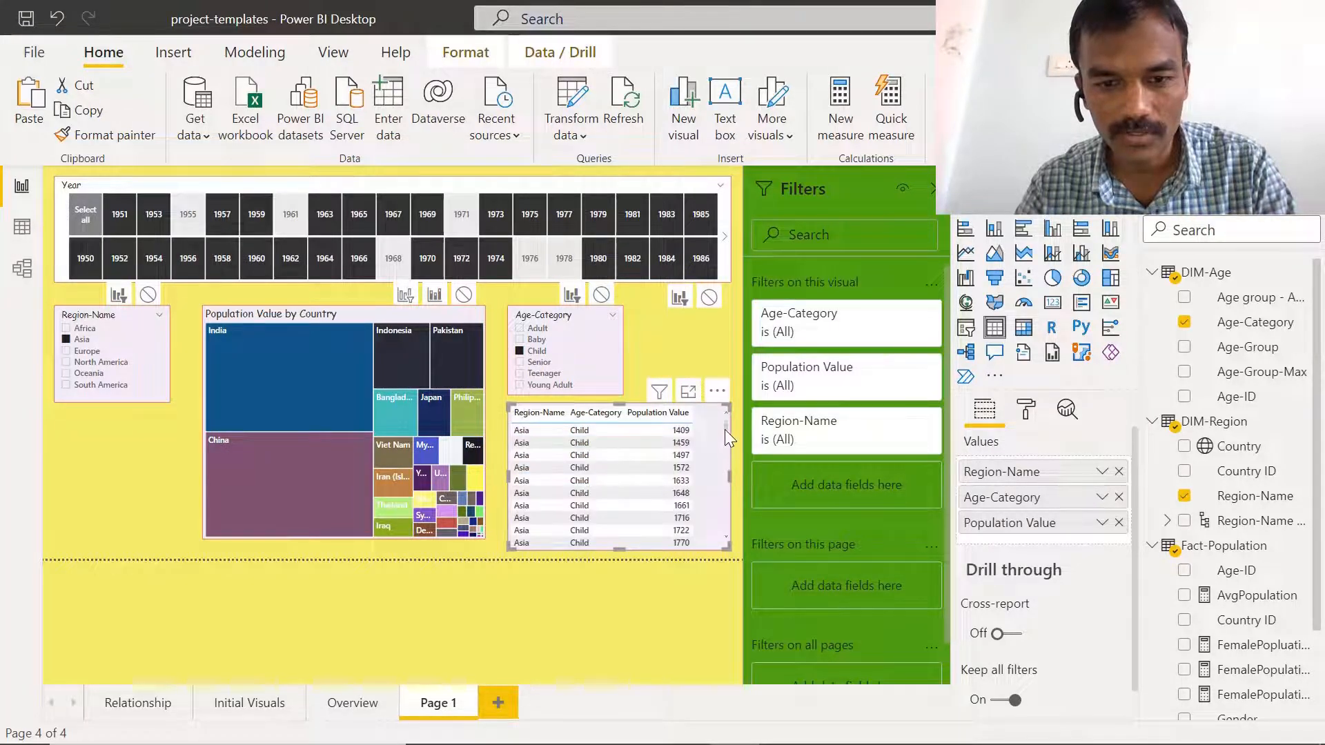
drag(724, 425, 728, 527)
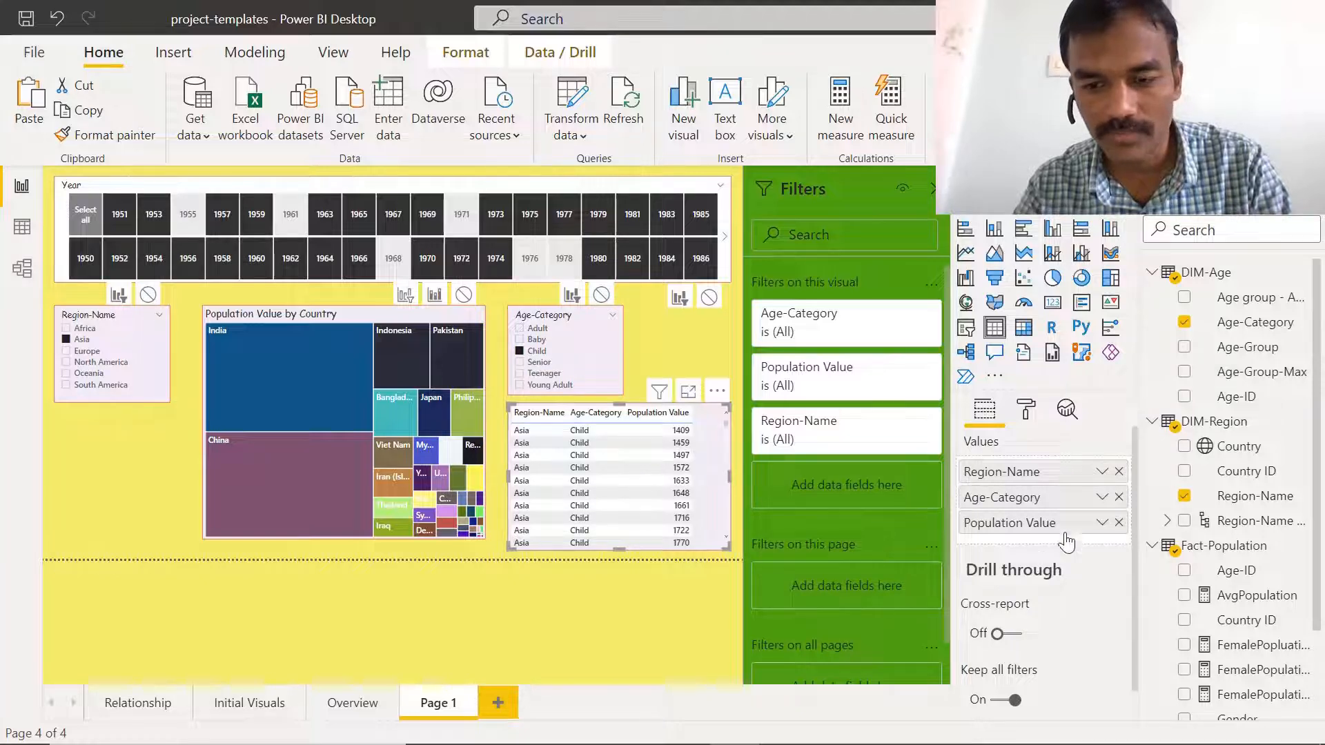
click(1101, 524)
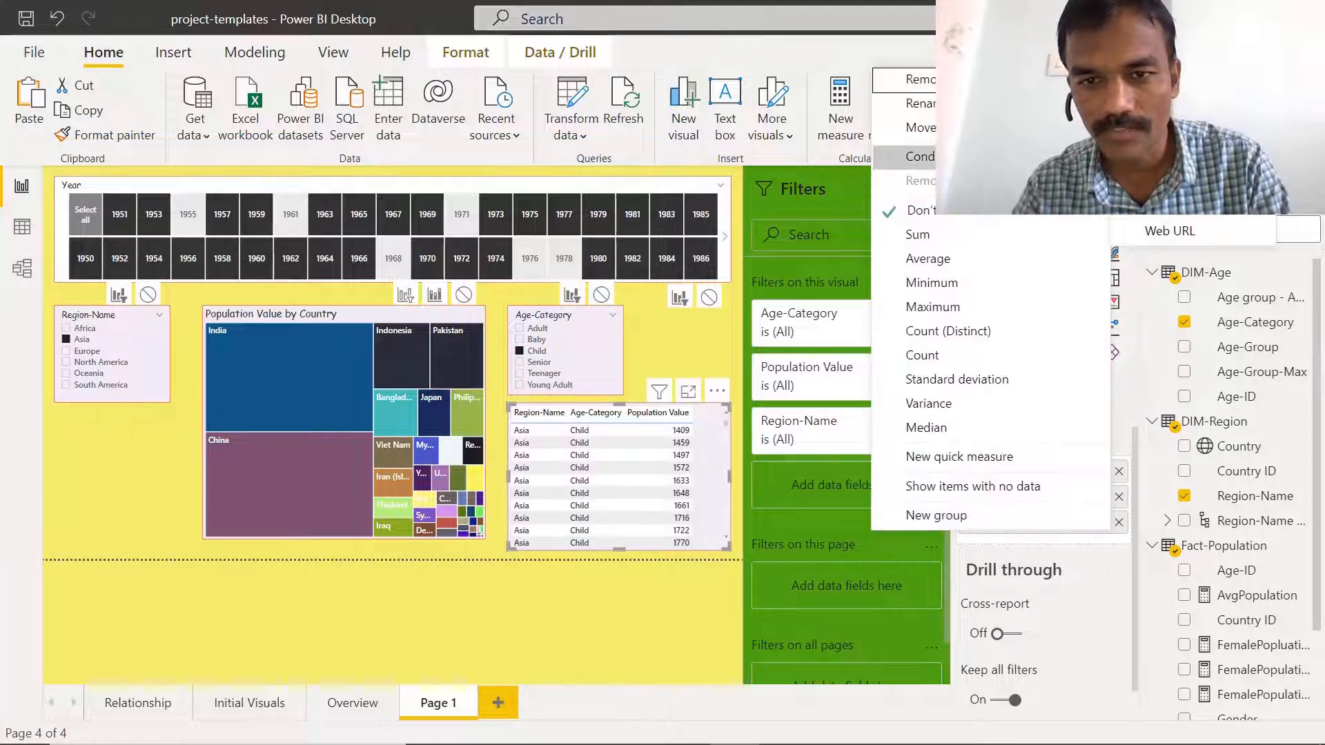
click(946, 234)
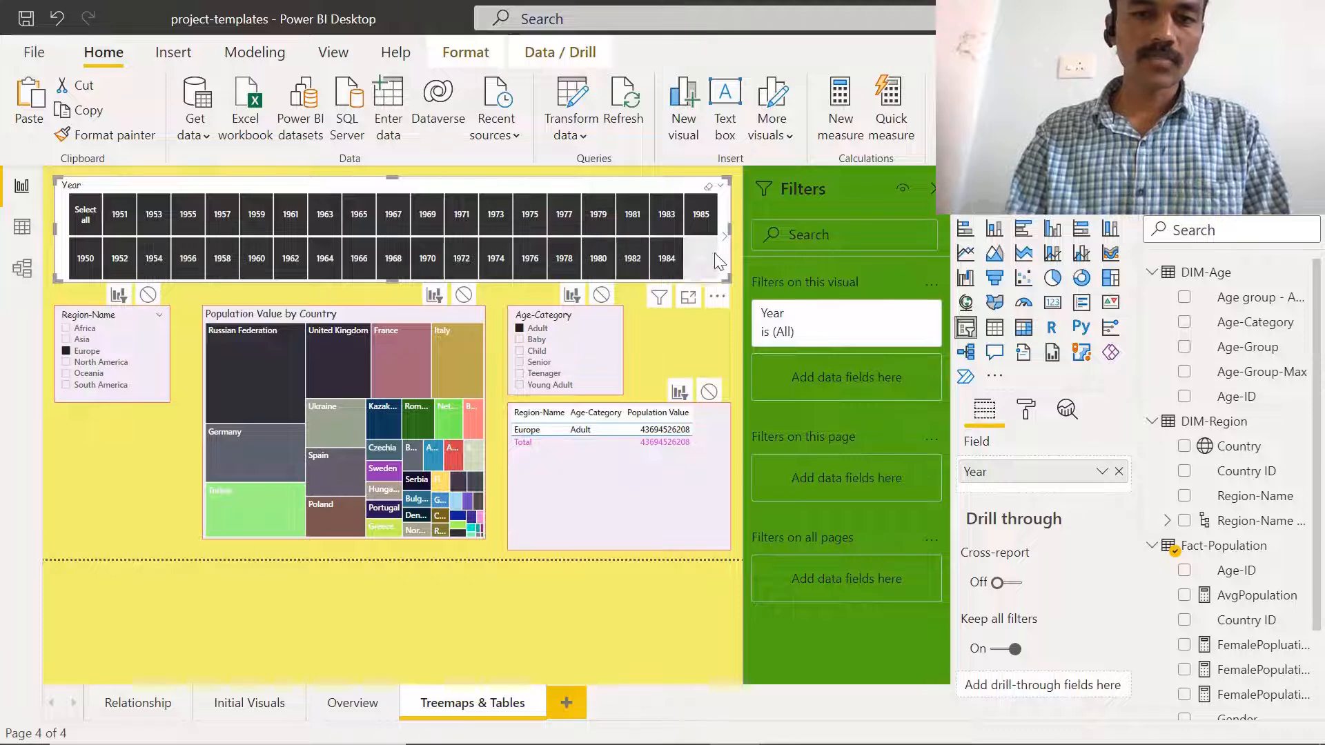
Copy the Year slicer from Treemaps & Tables onto the new Page 1 and keep both copies in sync.
right_click(723, 263)
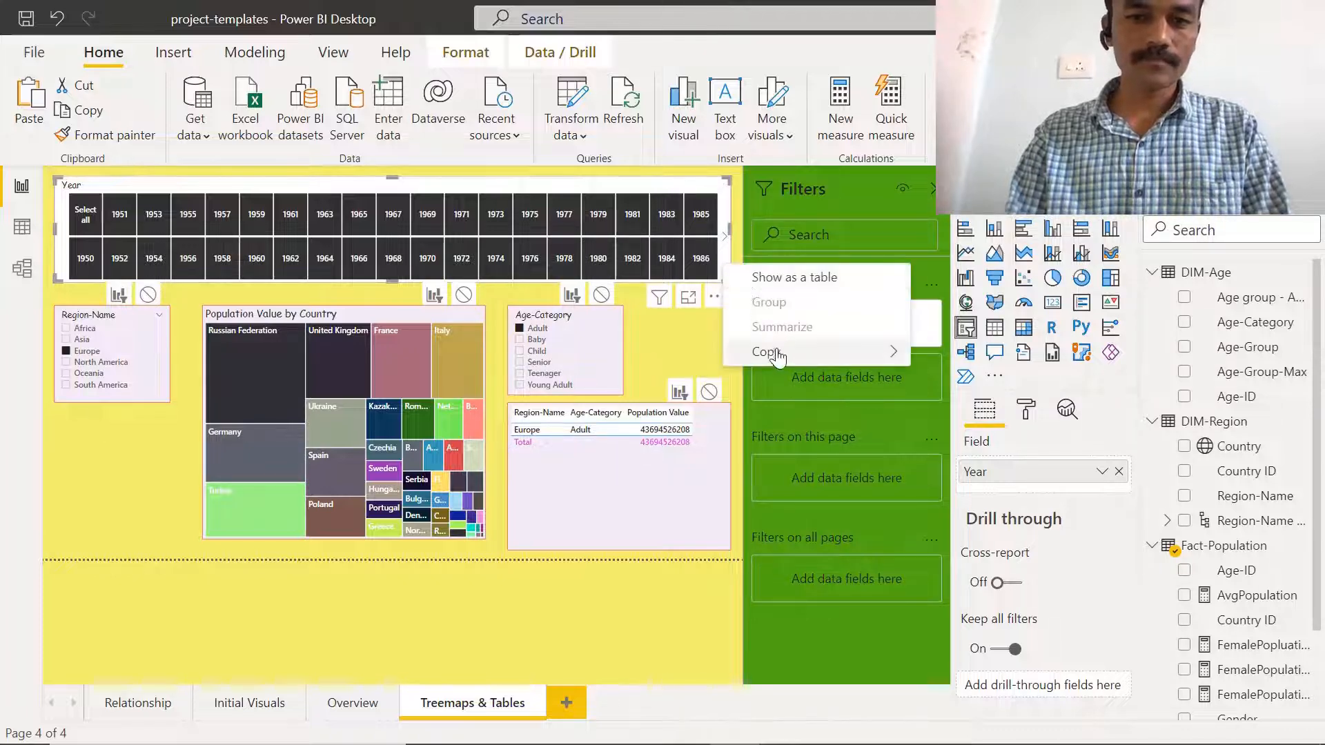
mouse_move(862, 352)
click(969, 353)
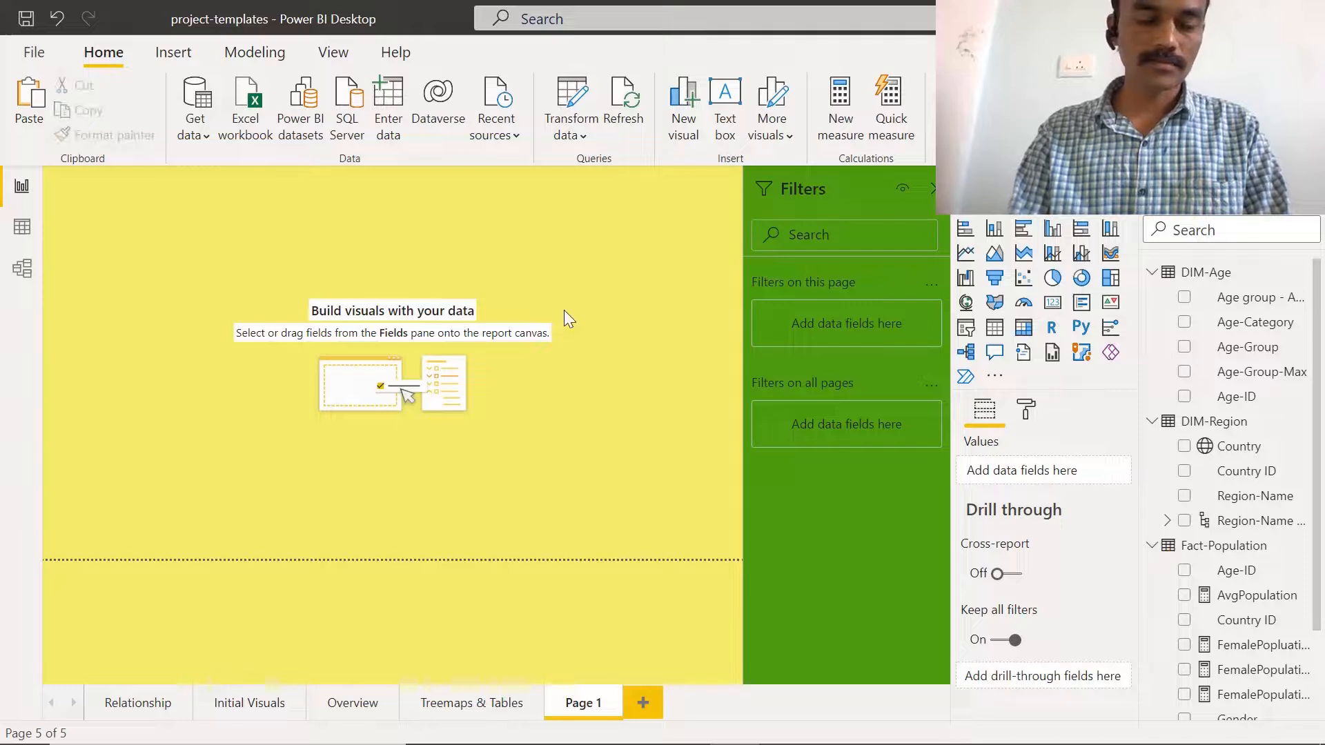
key(ctrl+v)
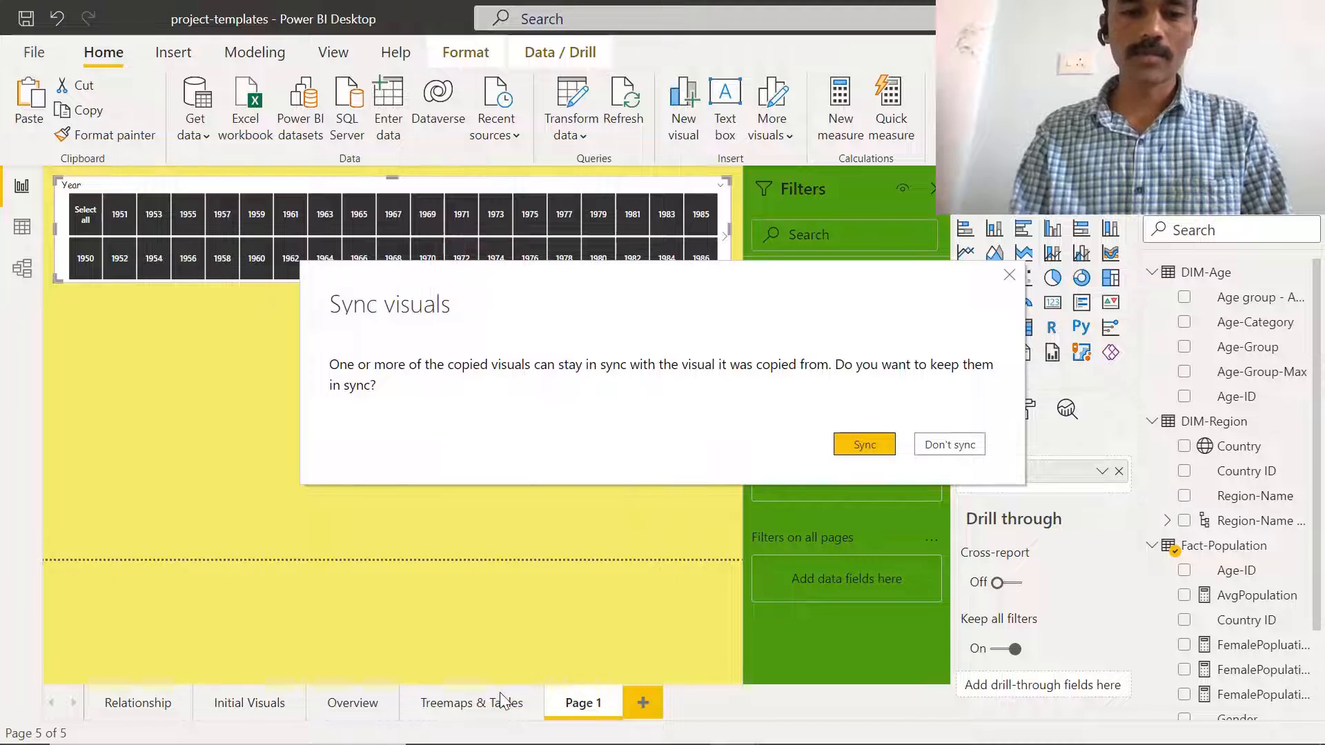
click(869, 446)
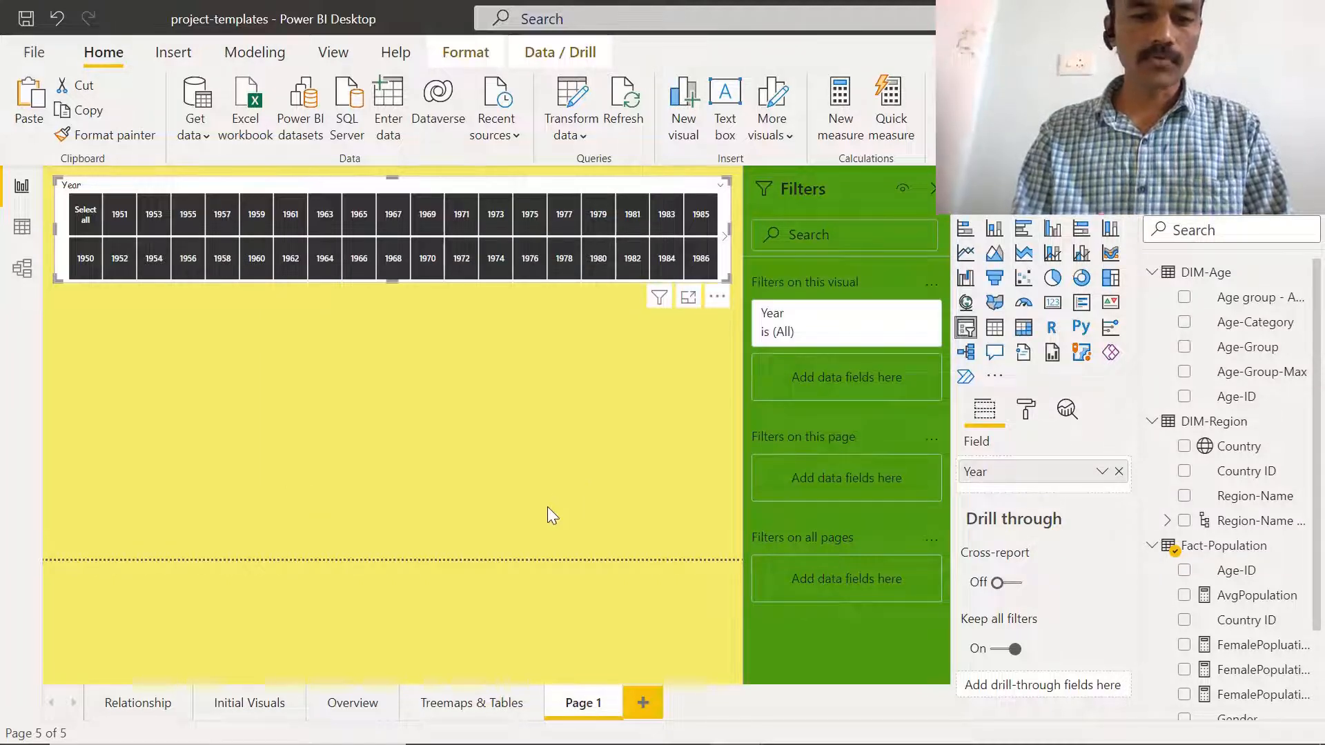
Test the slicer sync by selecting 1980 on Page 1, 1970 on Treemaps & Tables, and 1992 on Page 1.
click(591, 268)
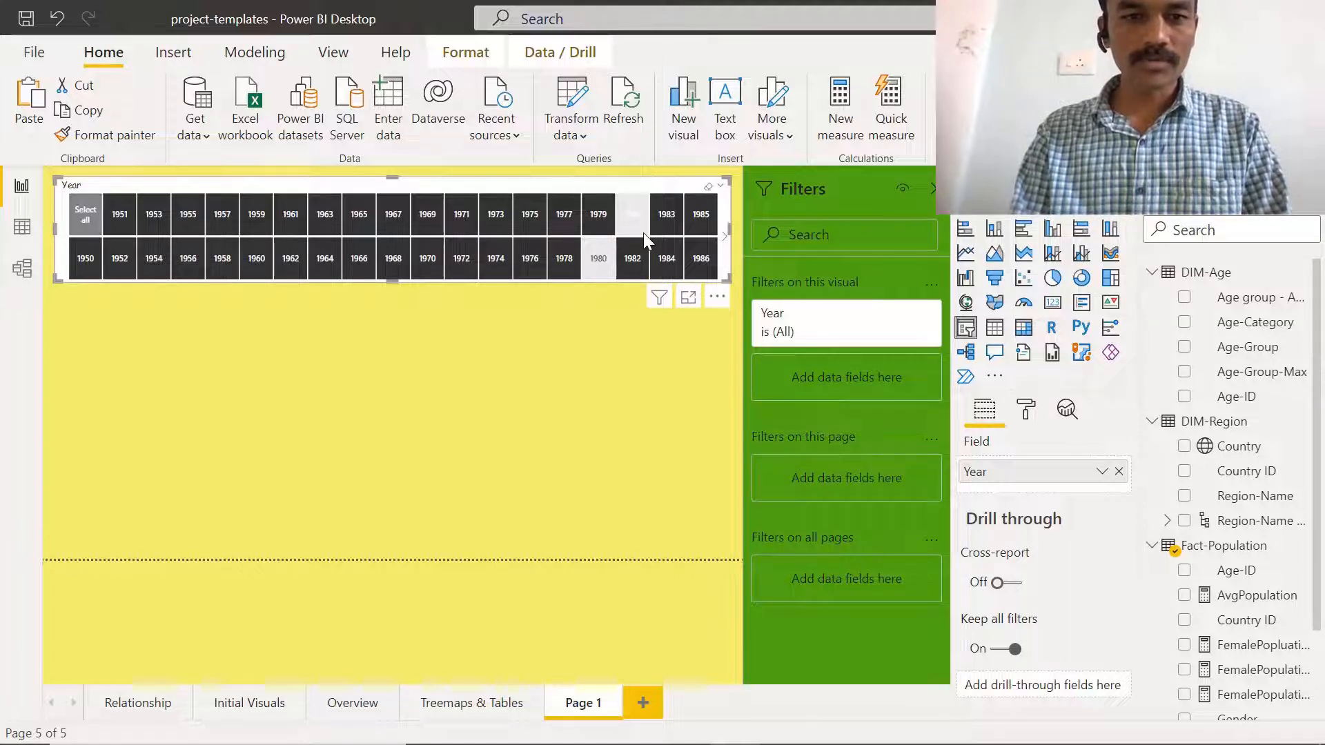
click(471, 703)
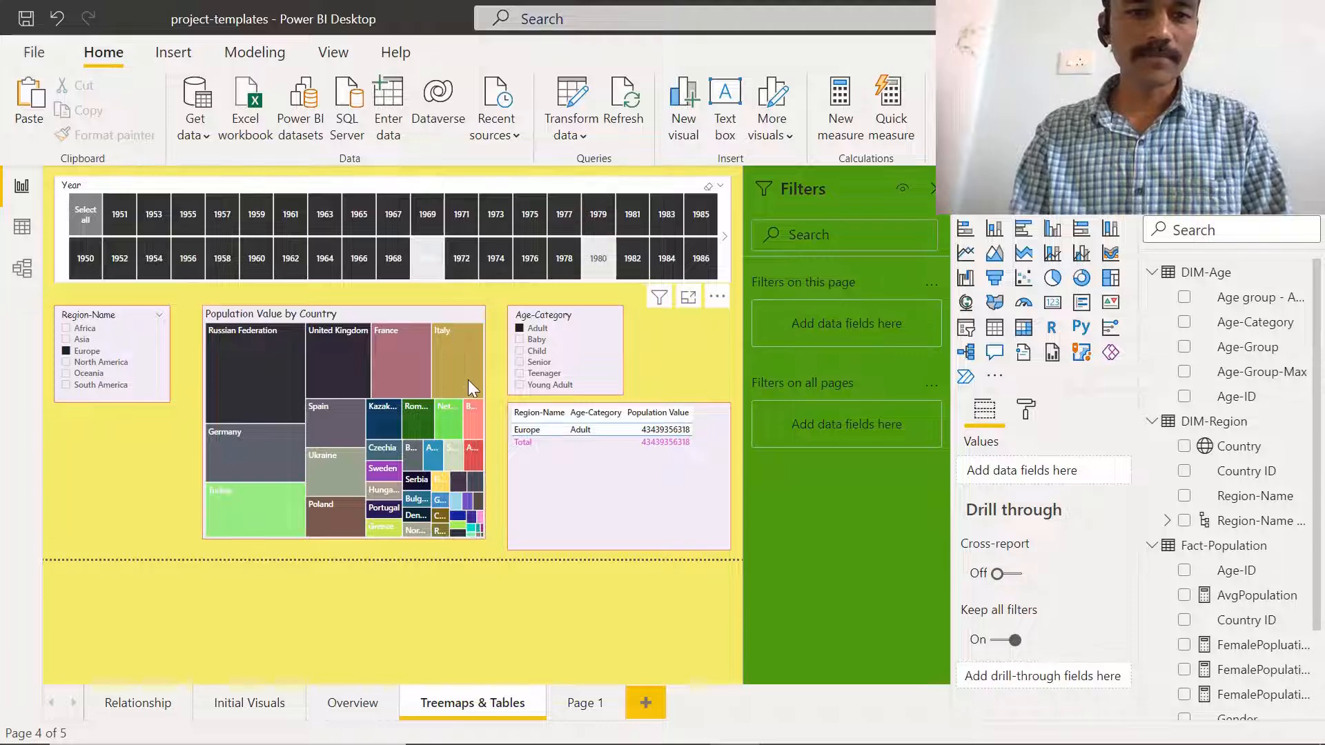
click(434, 256)
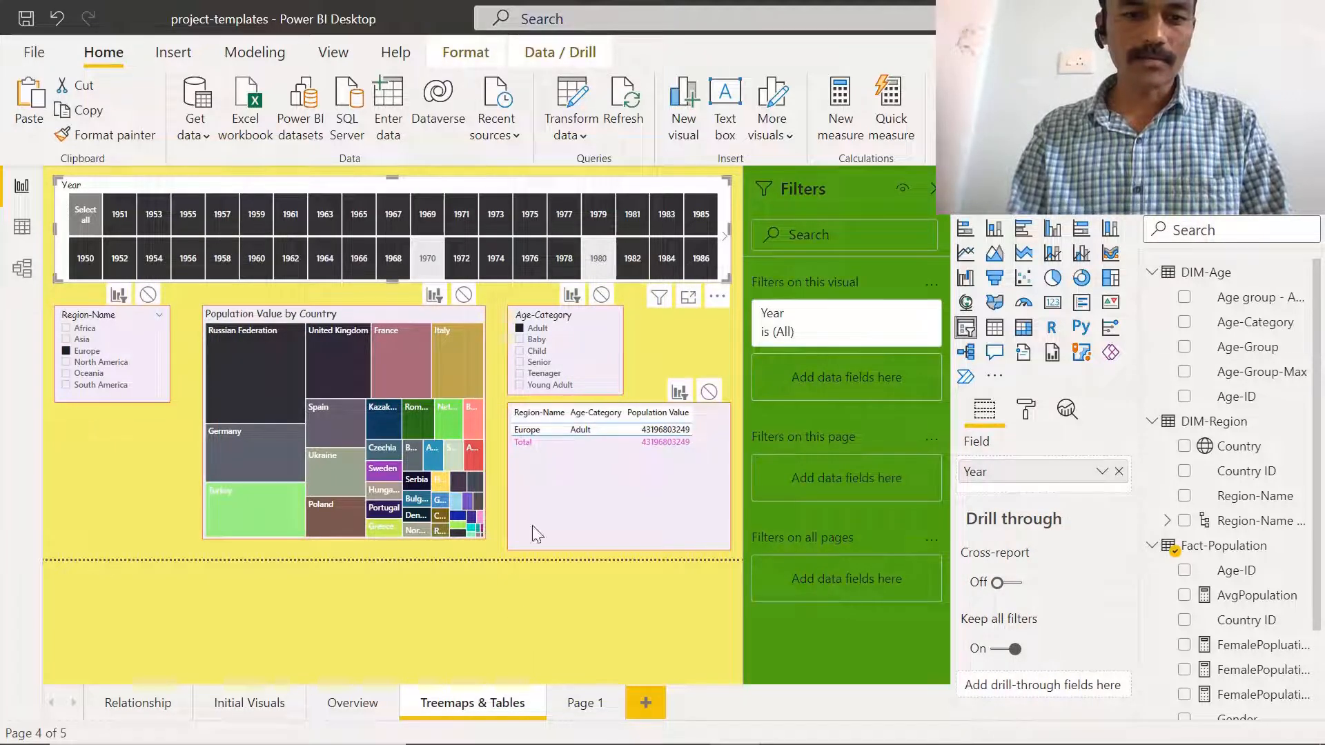
click(572, 705)
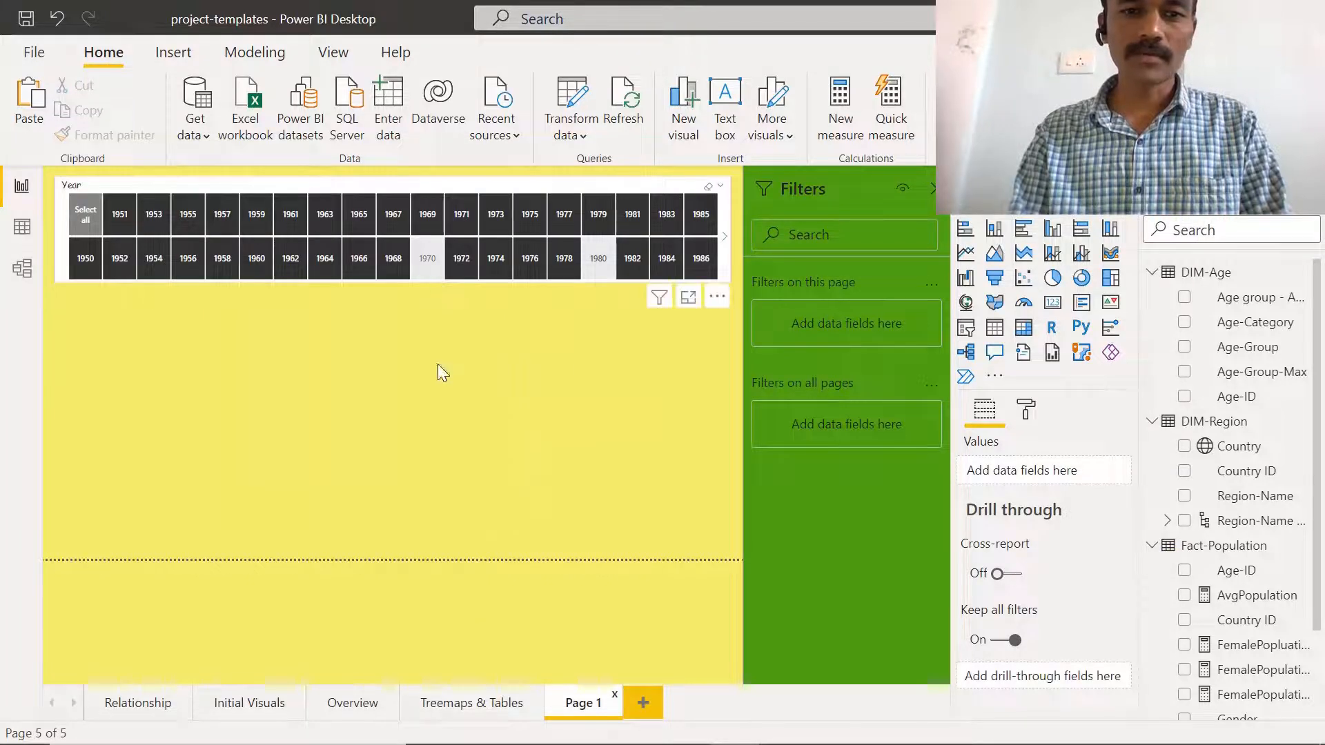
click(469, 710)
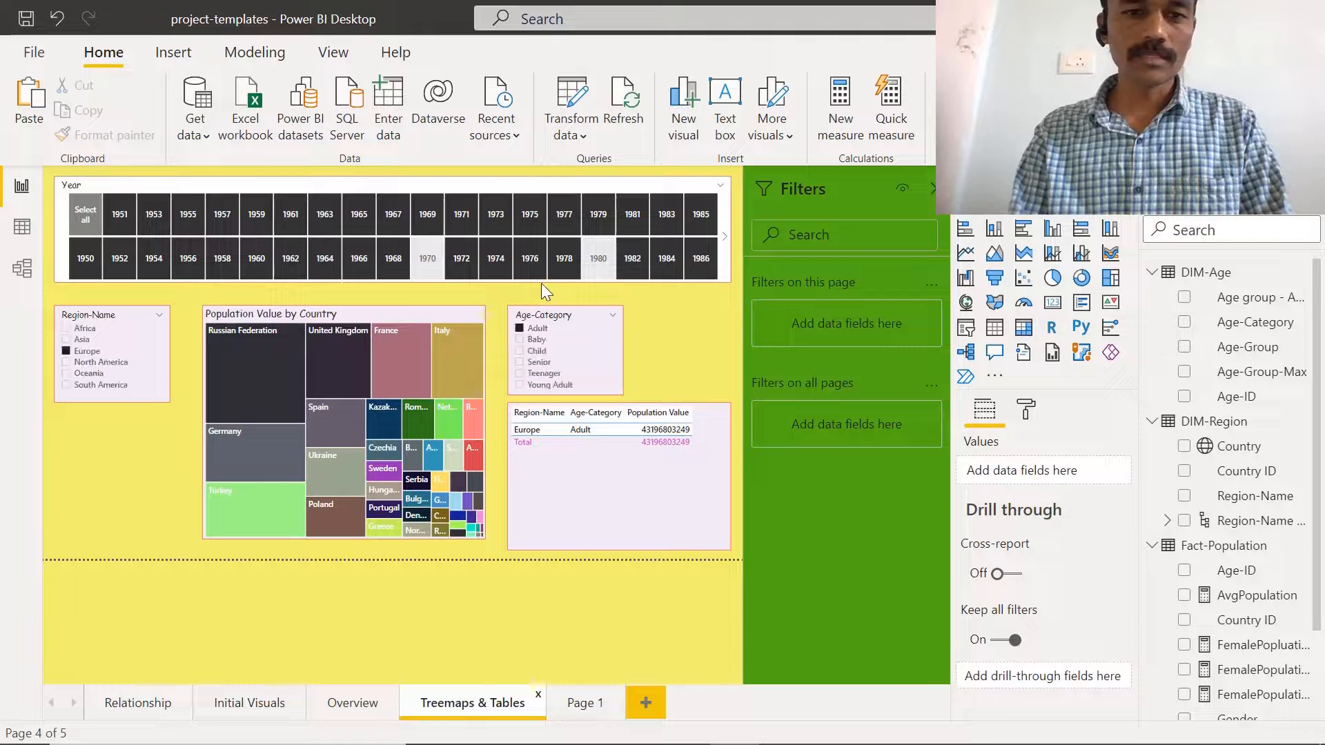
click(723, 239)
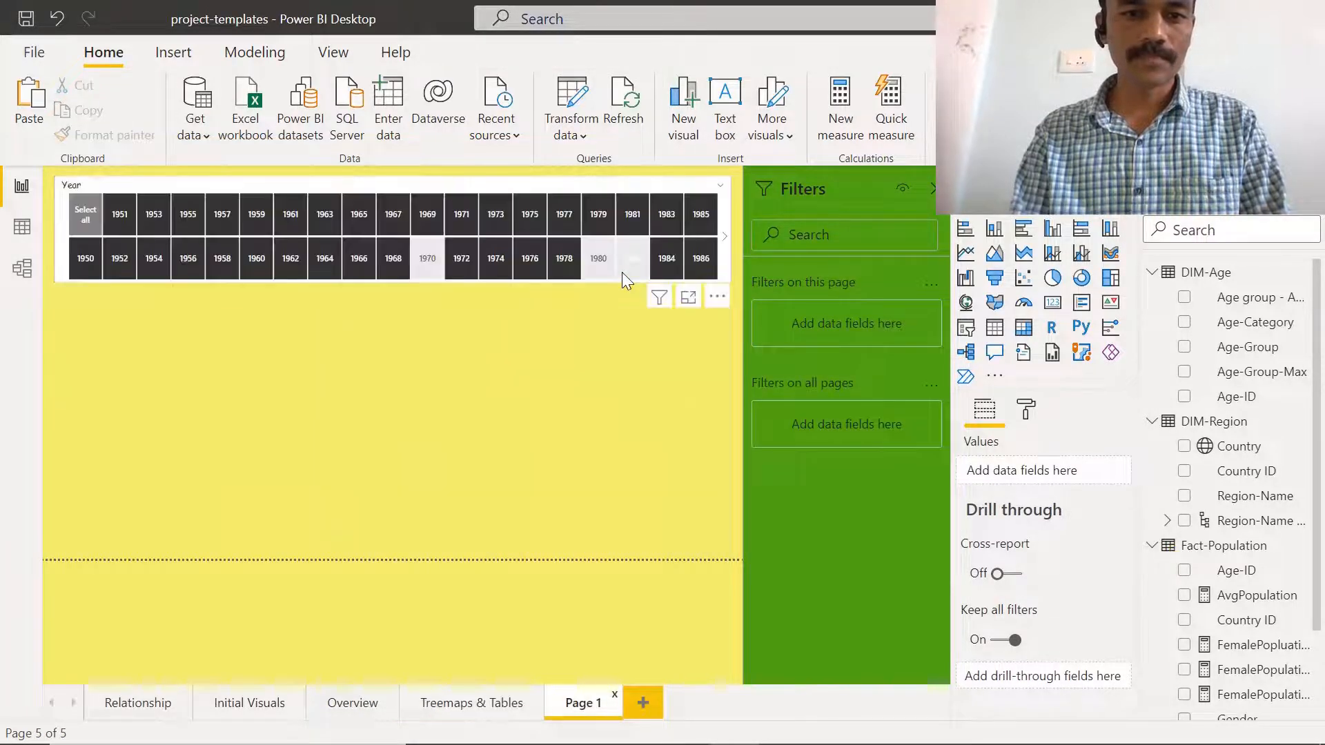
click(723, 242)
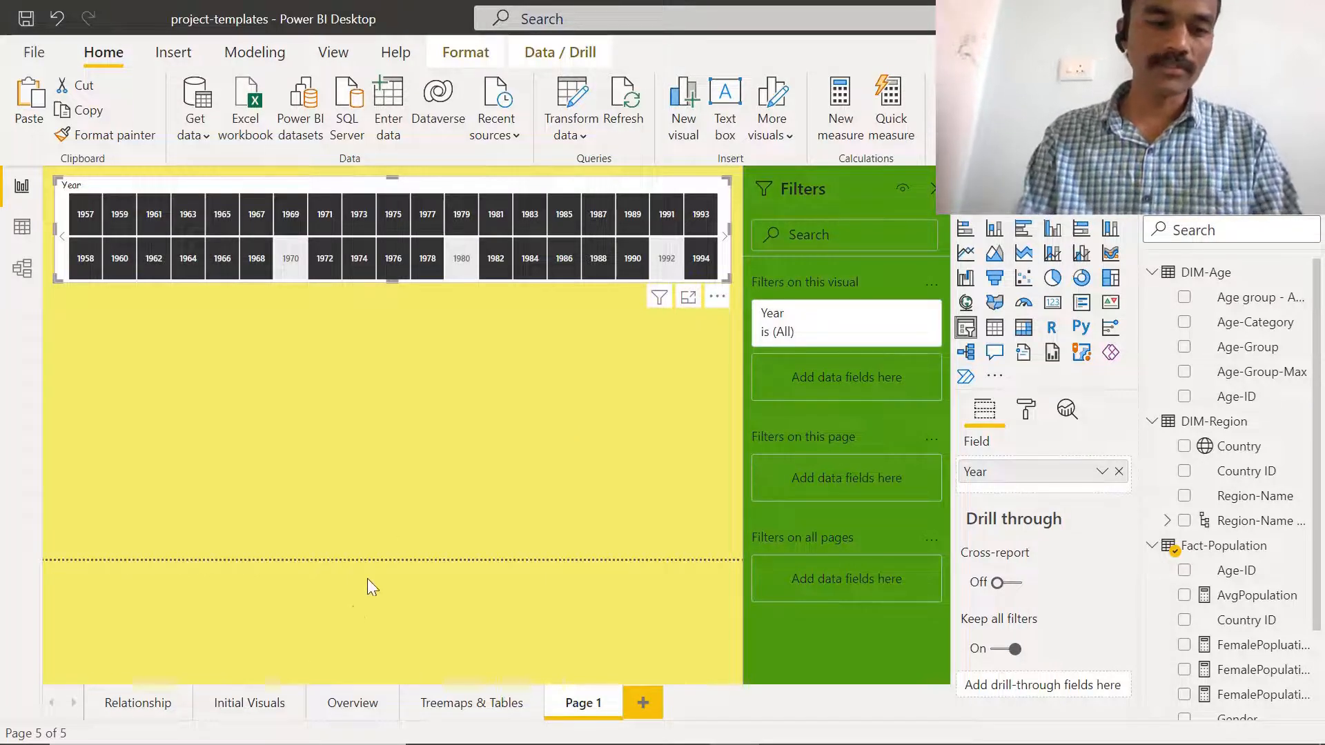
Select 1965 in the Overview page's Year slicer and compare the Year slicers on Treemaps & Tables and Page 1.
click(349, 705)
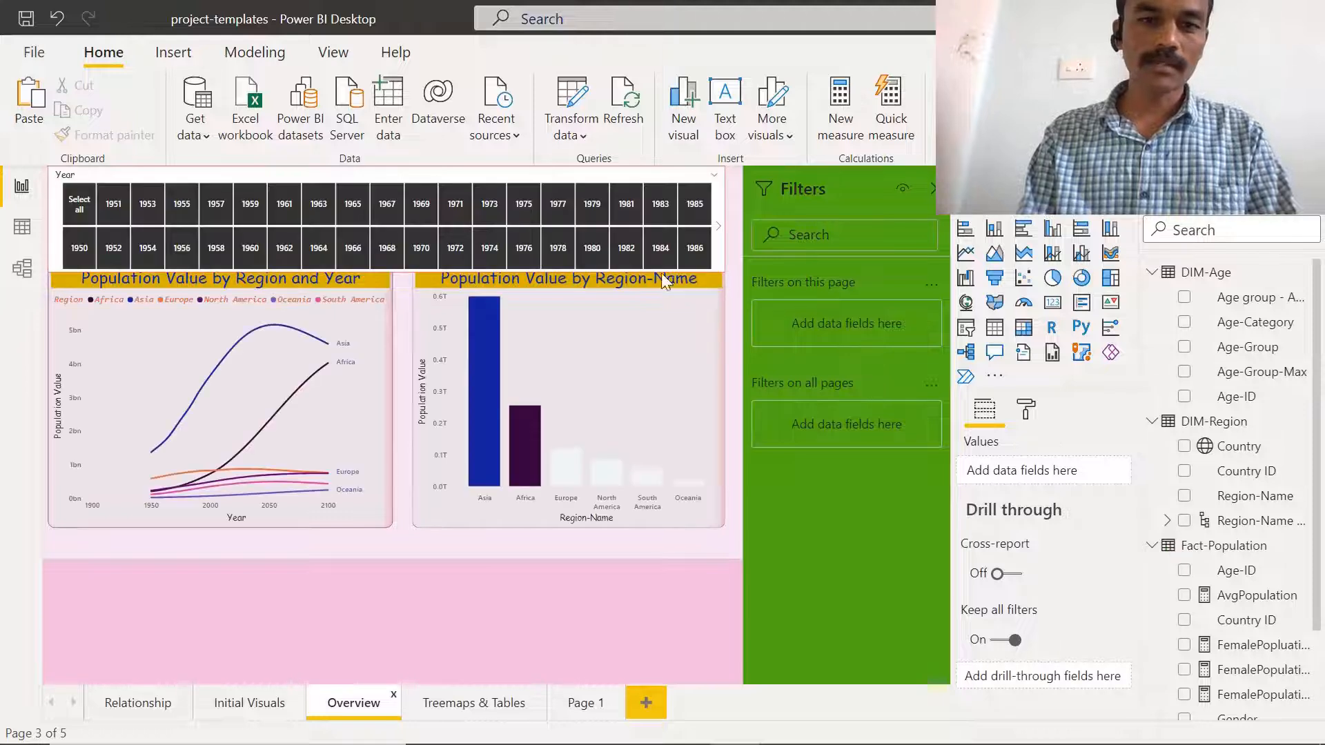
click(717, 228)
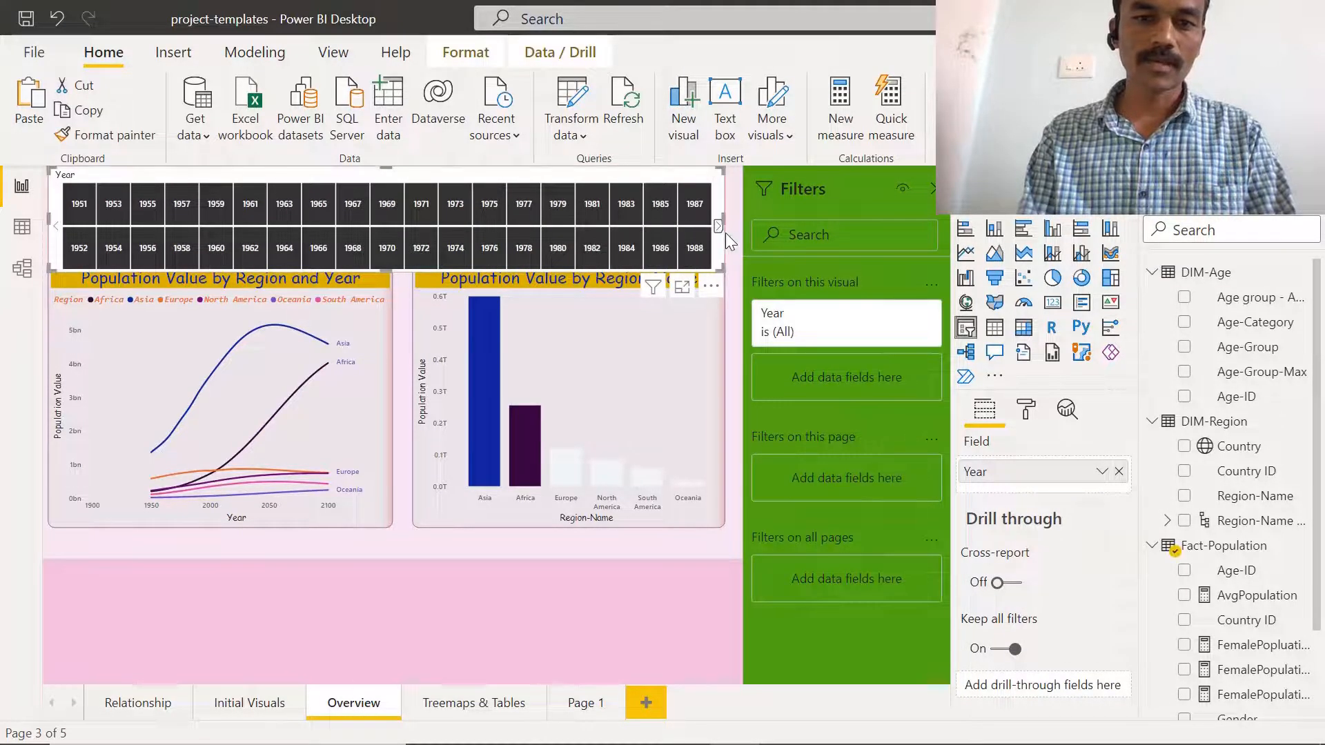
click(719, 228)
click(720, 229)
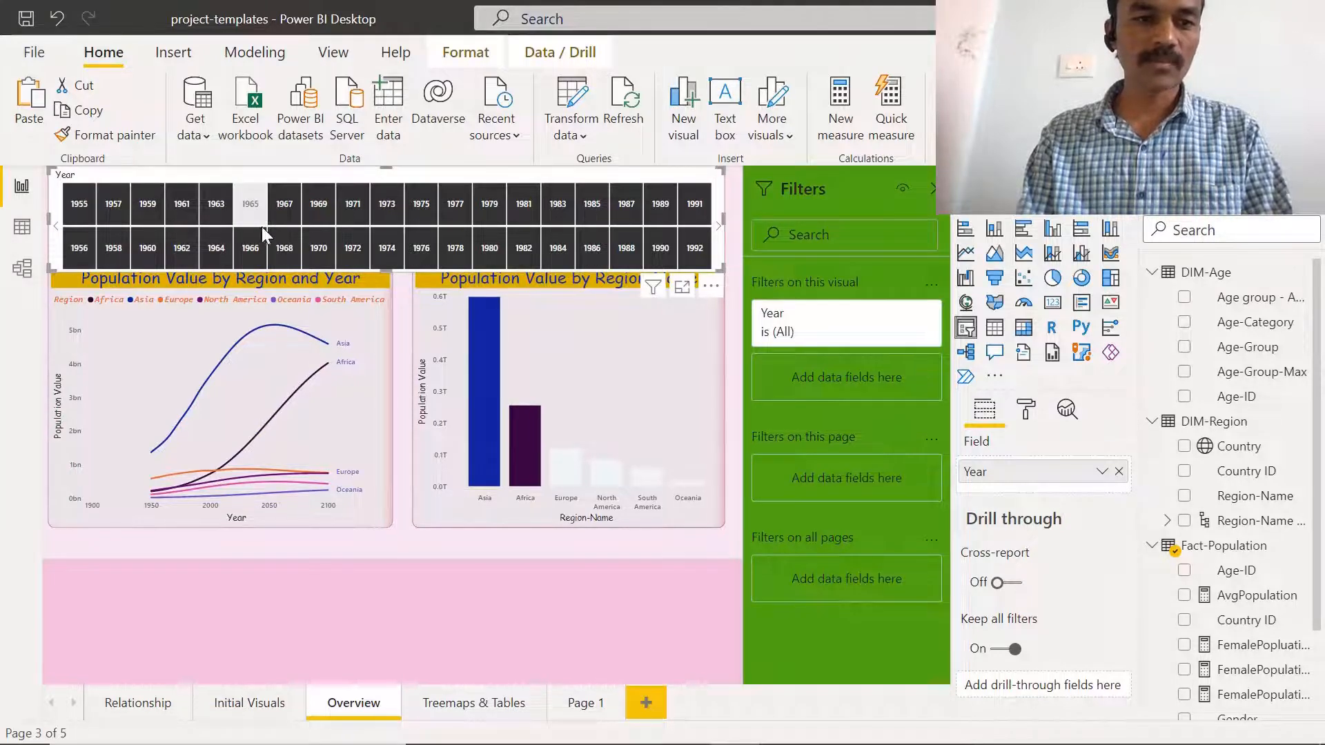
click(506, 705)
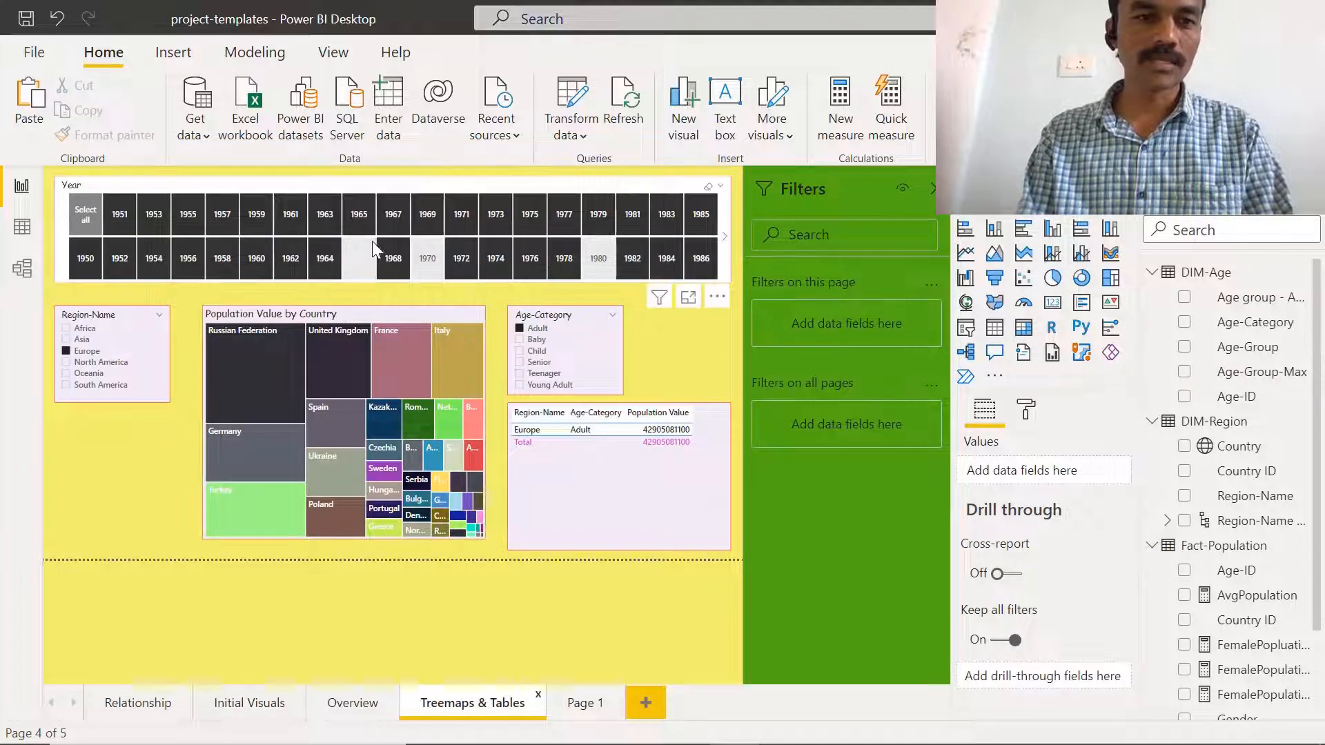
click(578, 710)
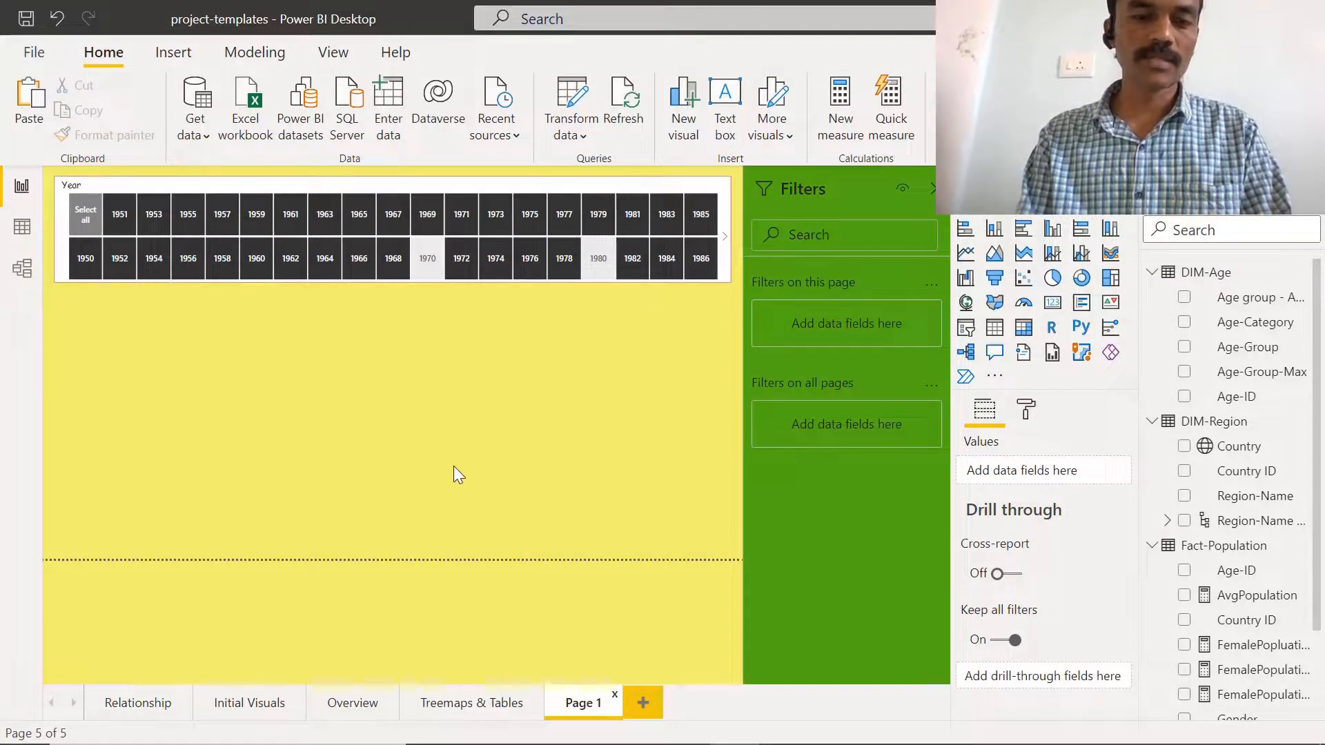
click(472, 702)
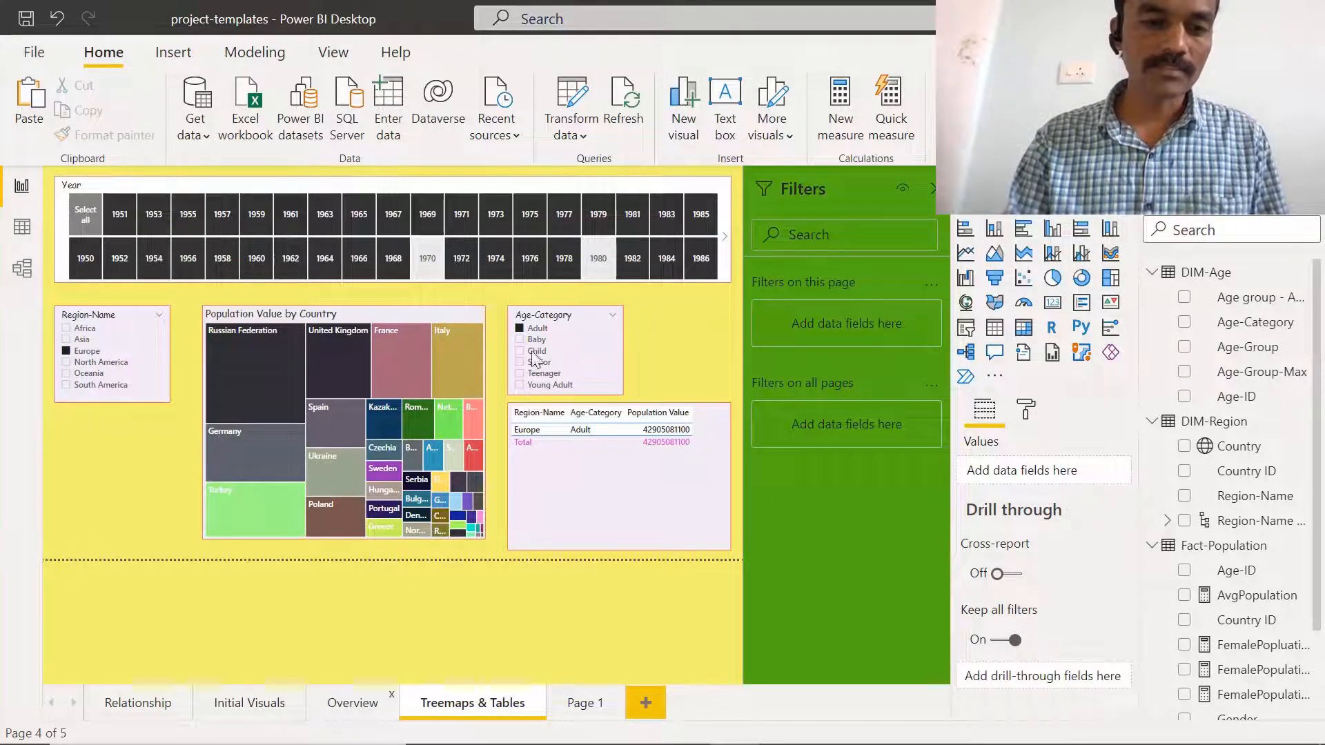
Select 1979 in Overview's Year slicer and use Sync slicers to sync it with Treemaps & Tables and Page 1.
click(345, 709)
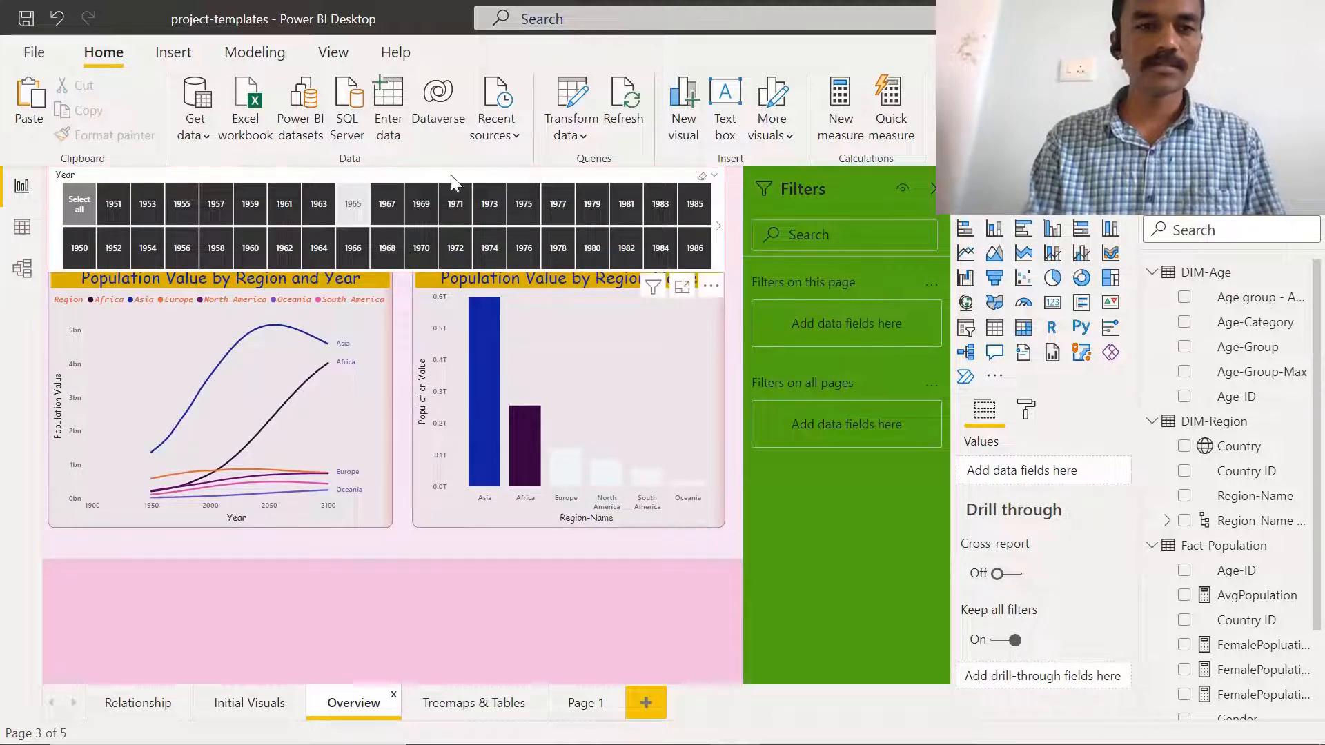
click(332, 52)
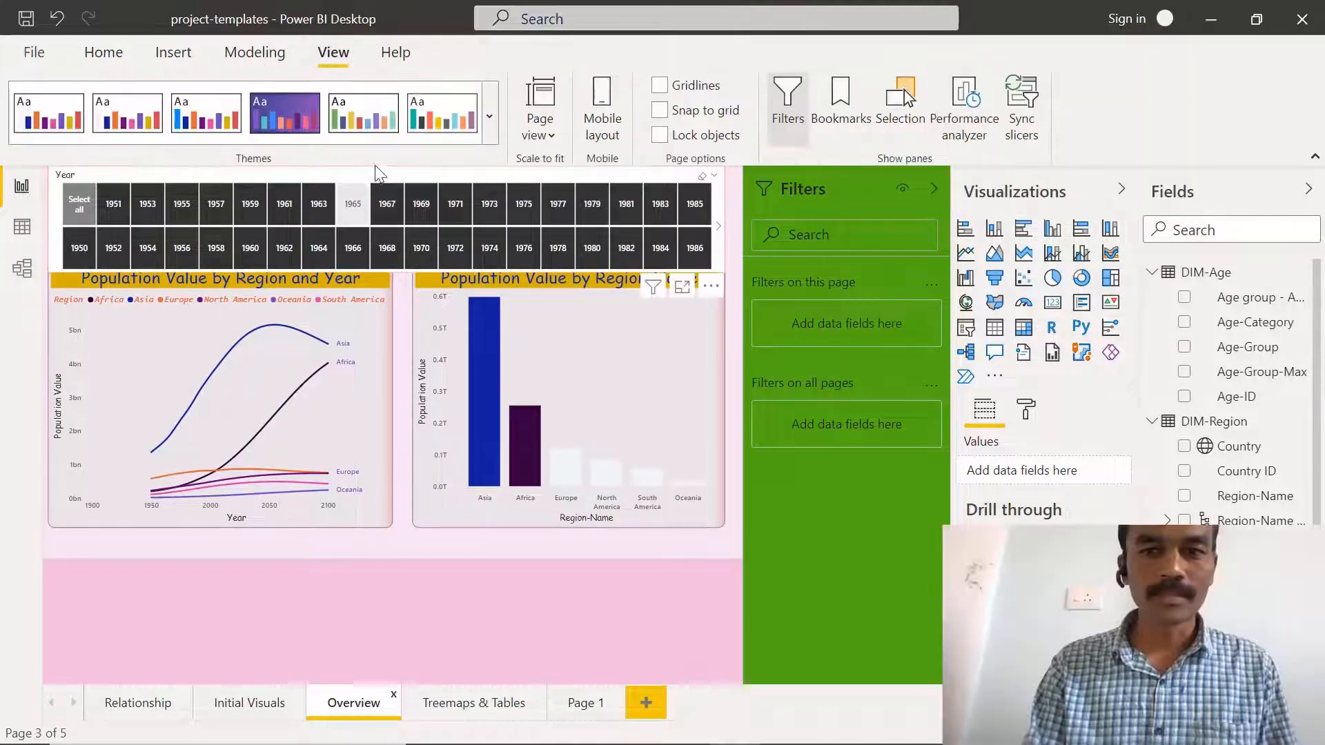
click(1033, 119)
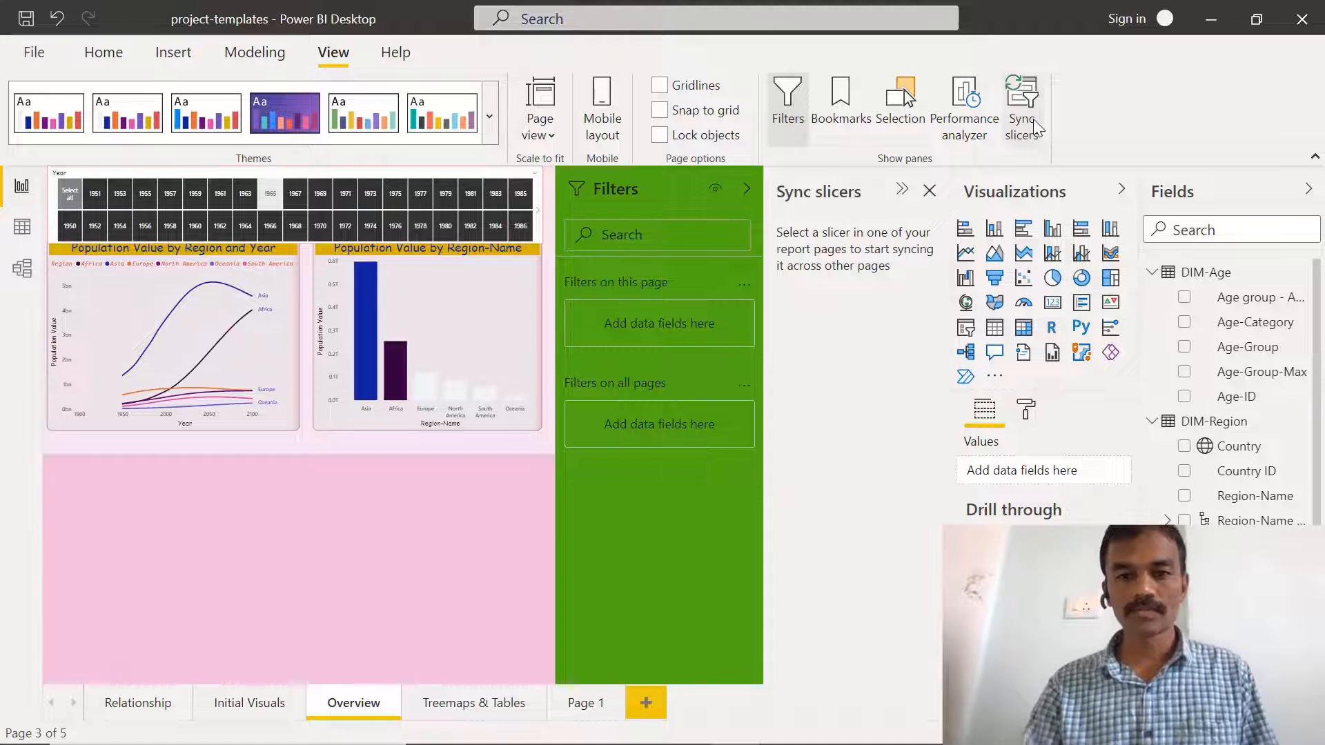
click(449, 197)
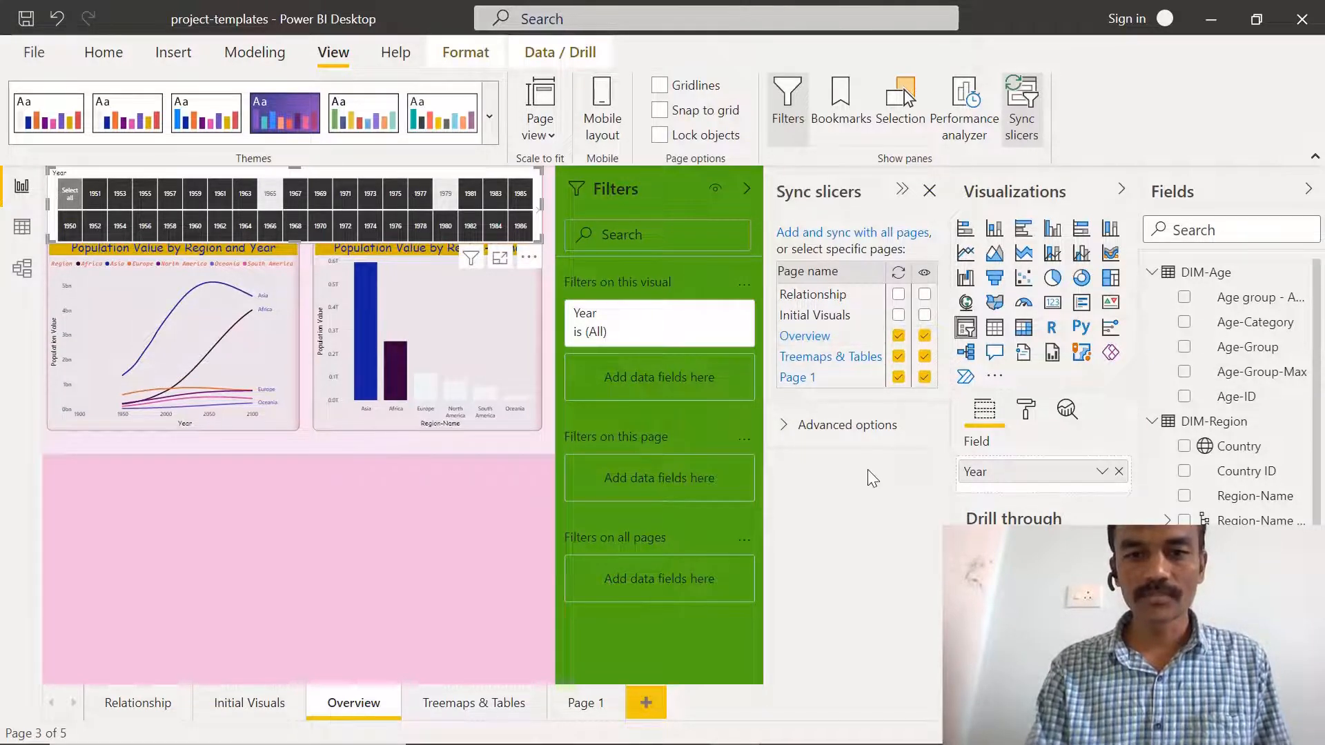
click(354, 515)
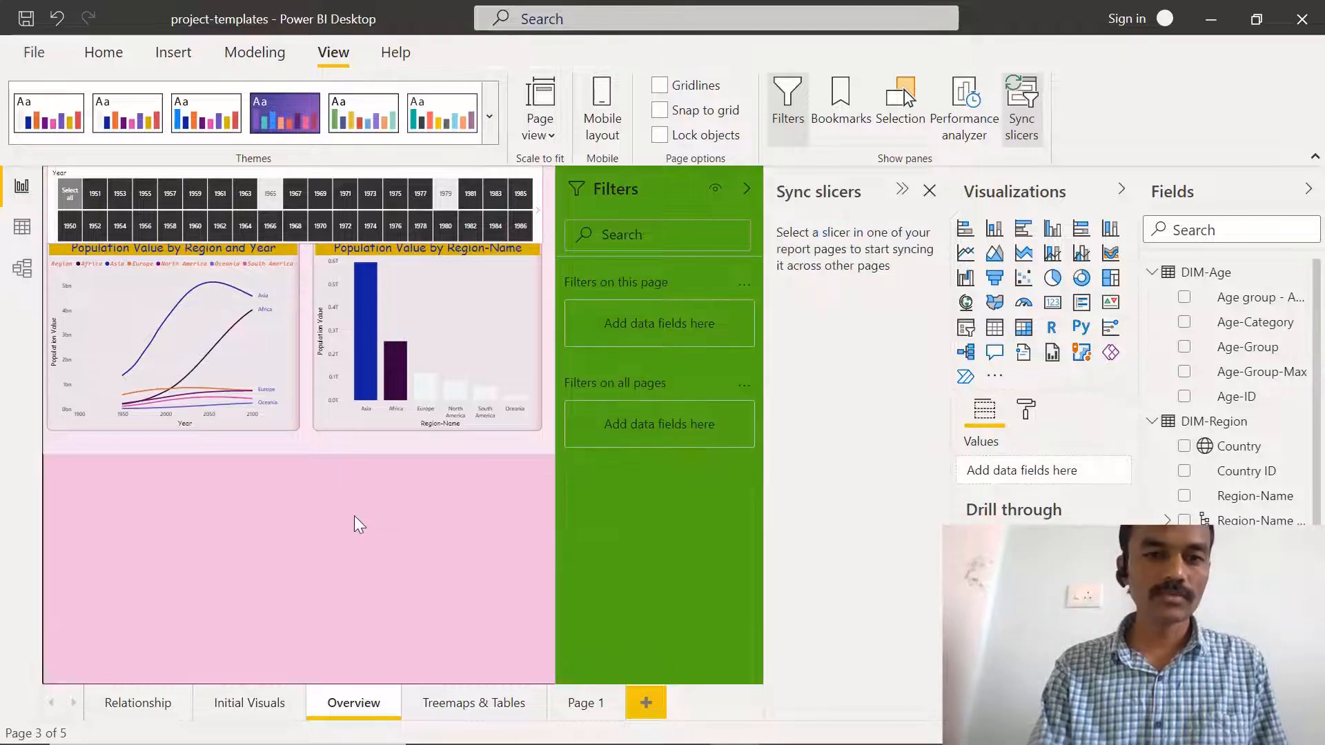
Test the sync across pages by selecting 1970 on Treemaps & Tables, and check the Year slicers on Page 1 and Overview.
click(475, 712)
click(301, 205)
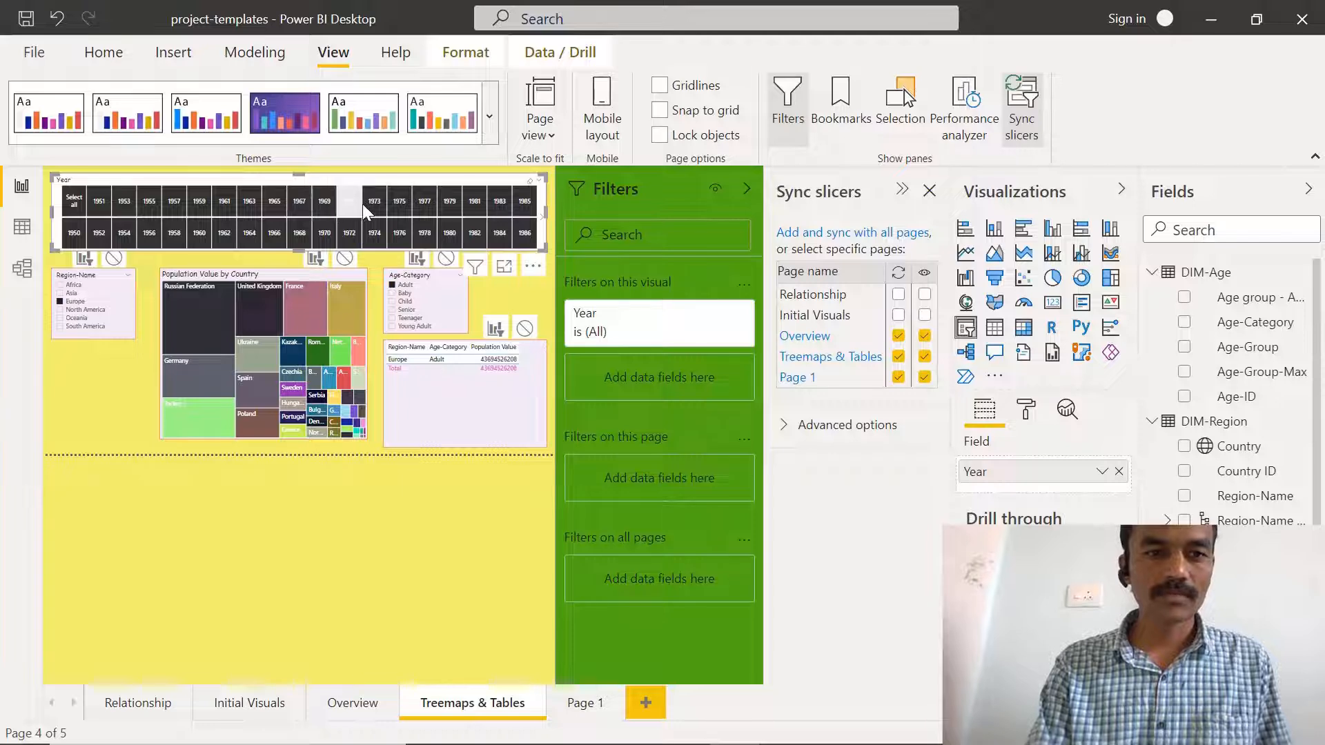
click(318, 236)
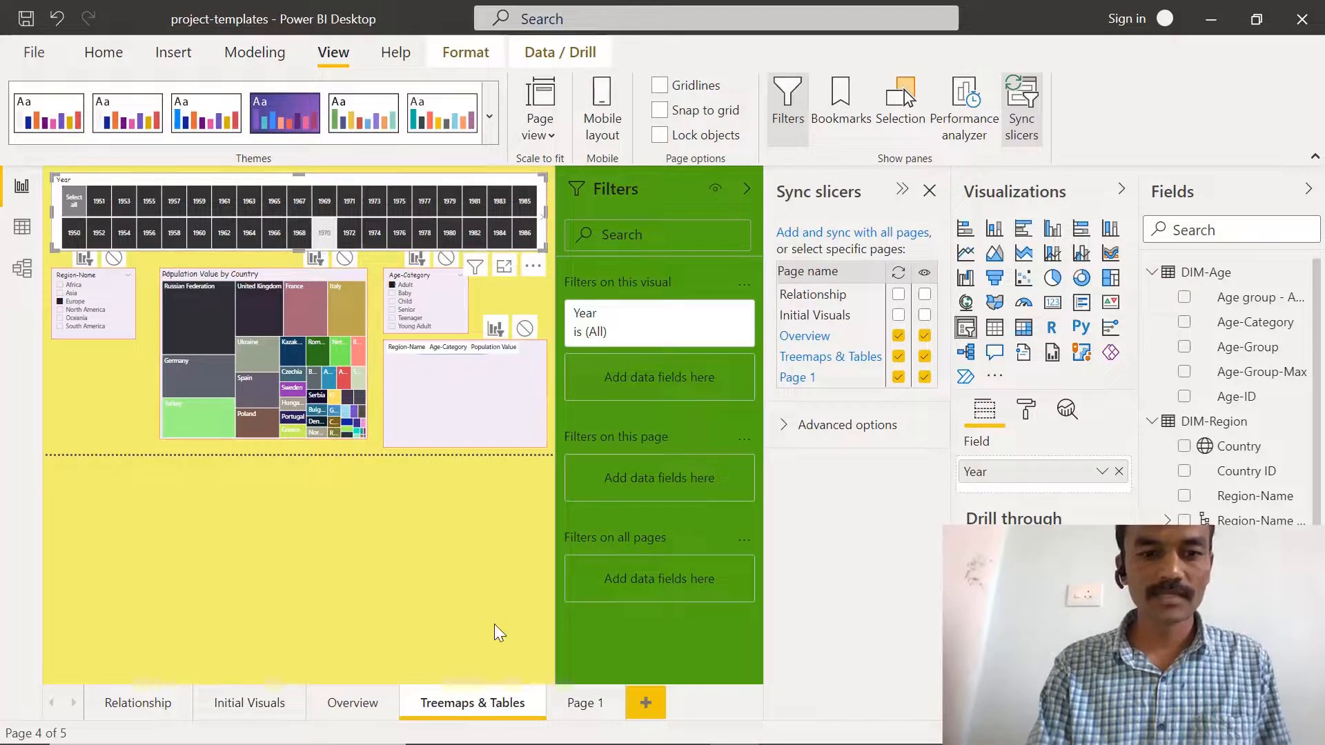
click(585, 709)
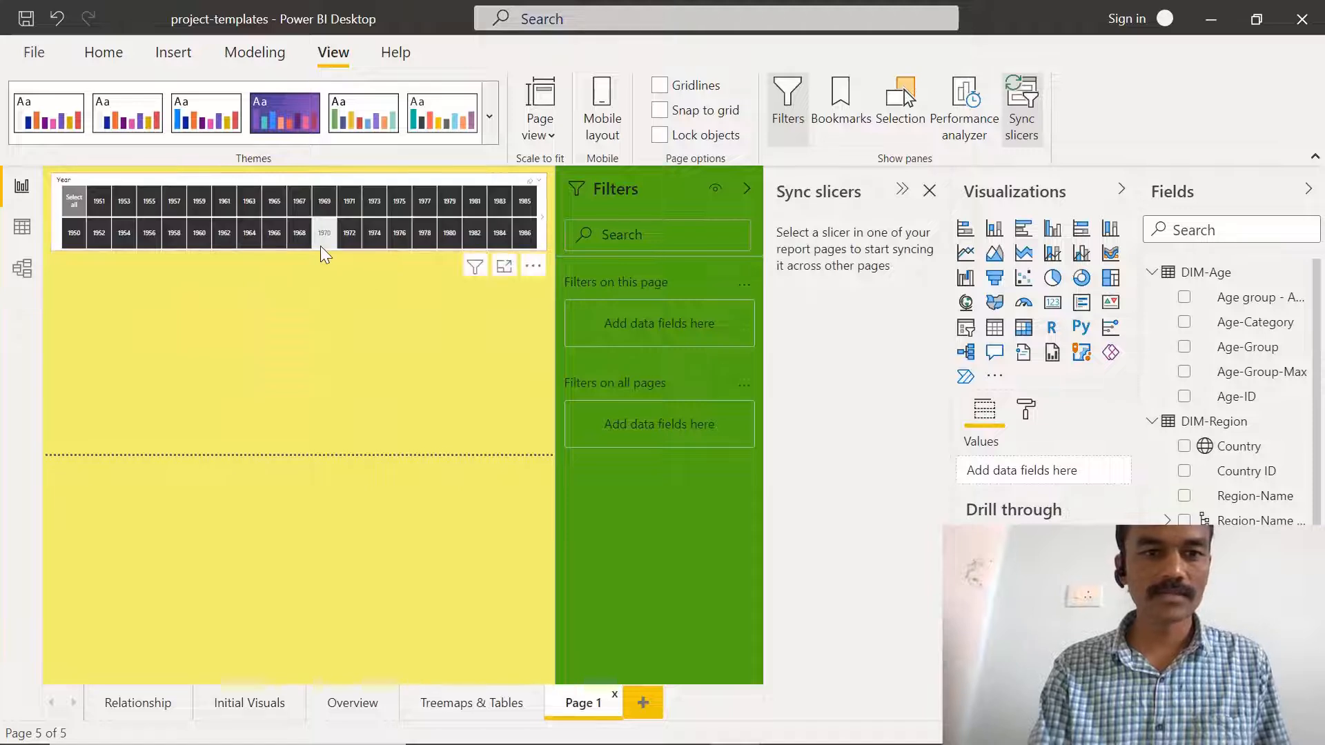
click(363, 712)
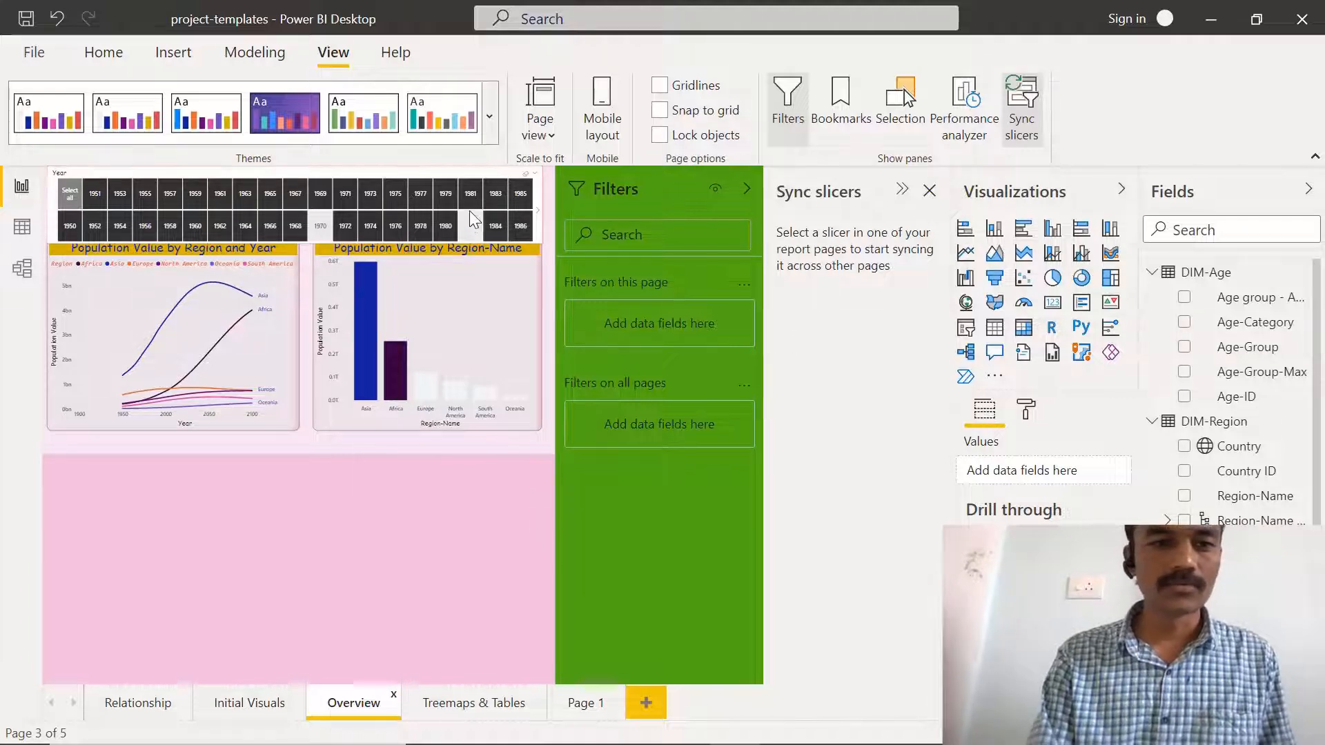
Hide the synced Year slicer on the Overview page through its sync settings and make it visible again.
click(536, 217)
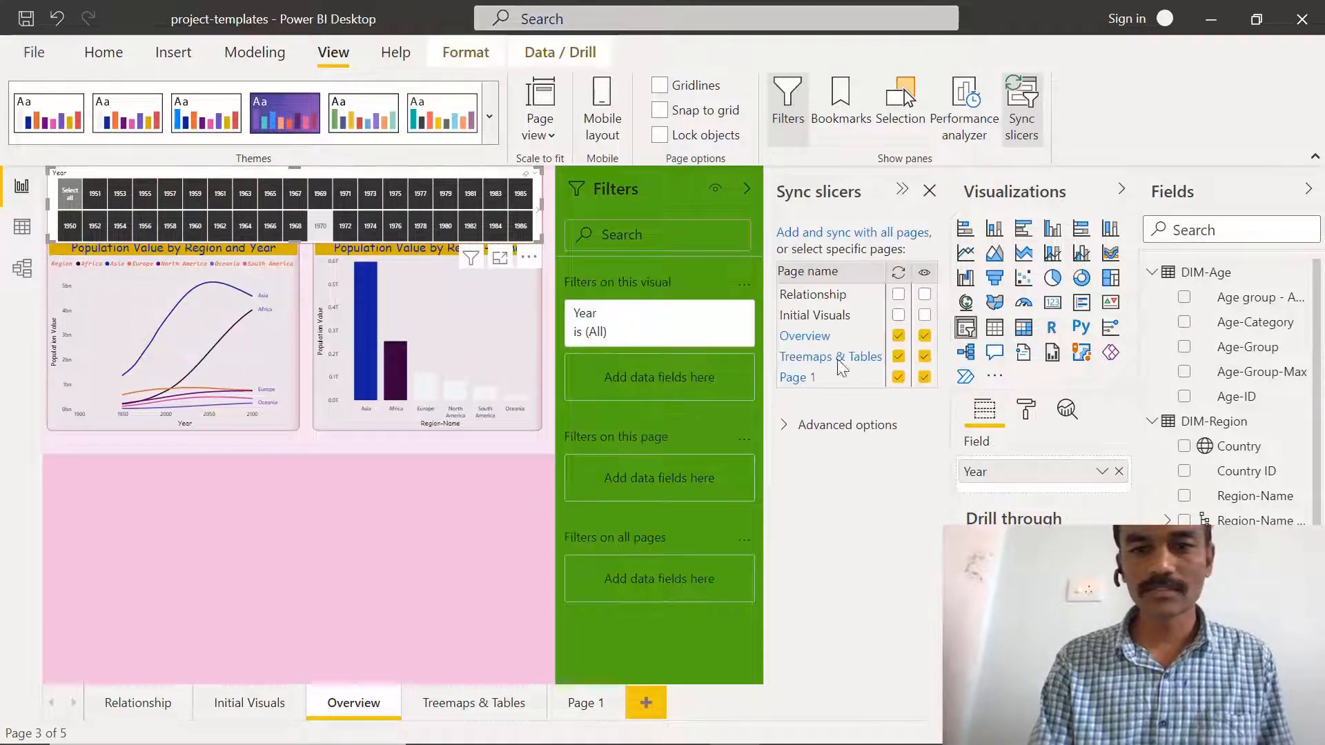
click(924, 336)
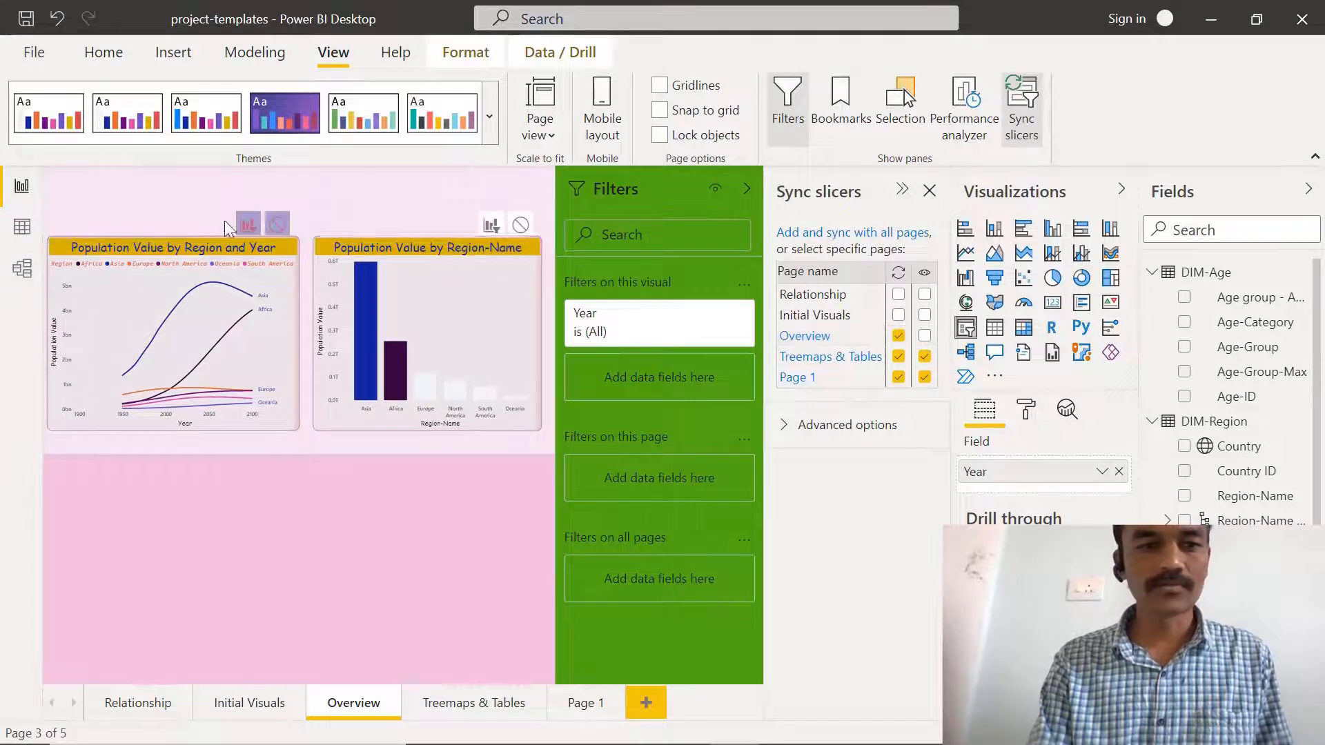
click(925, 337)
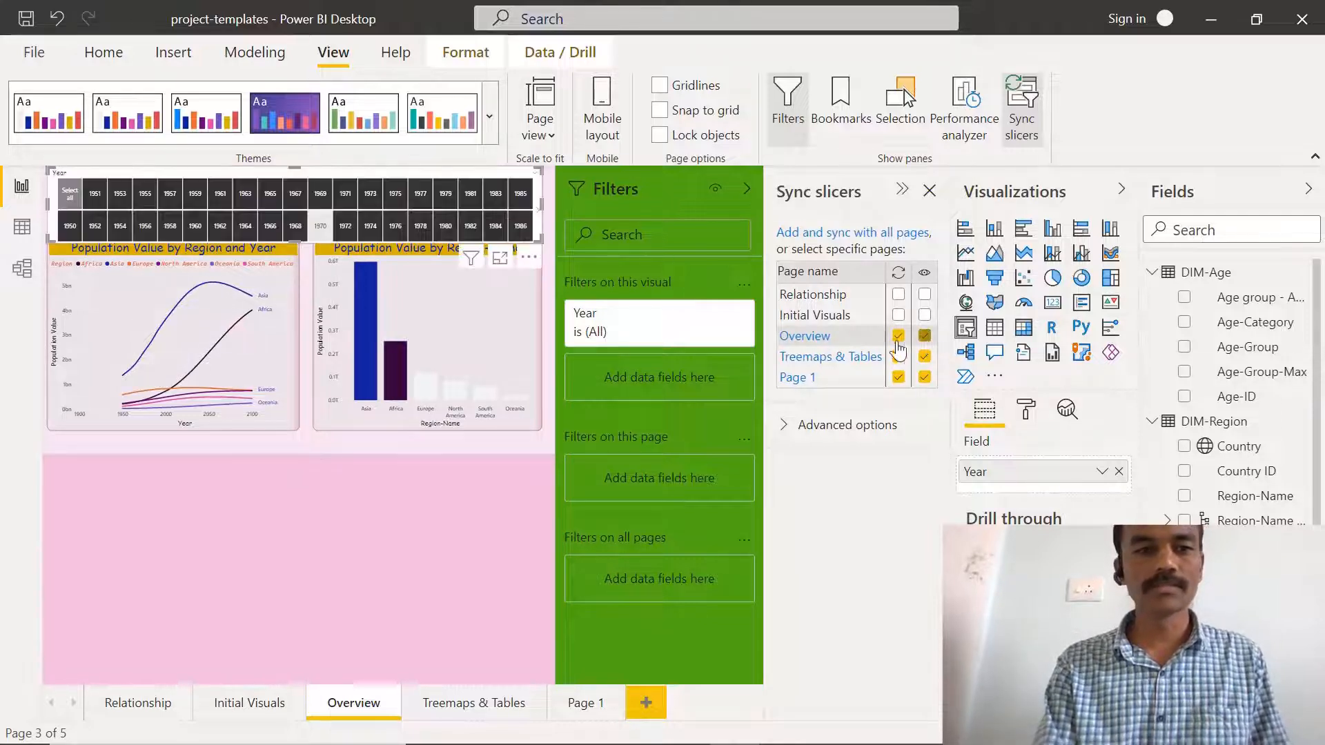